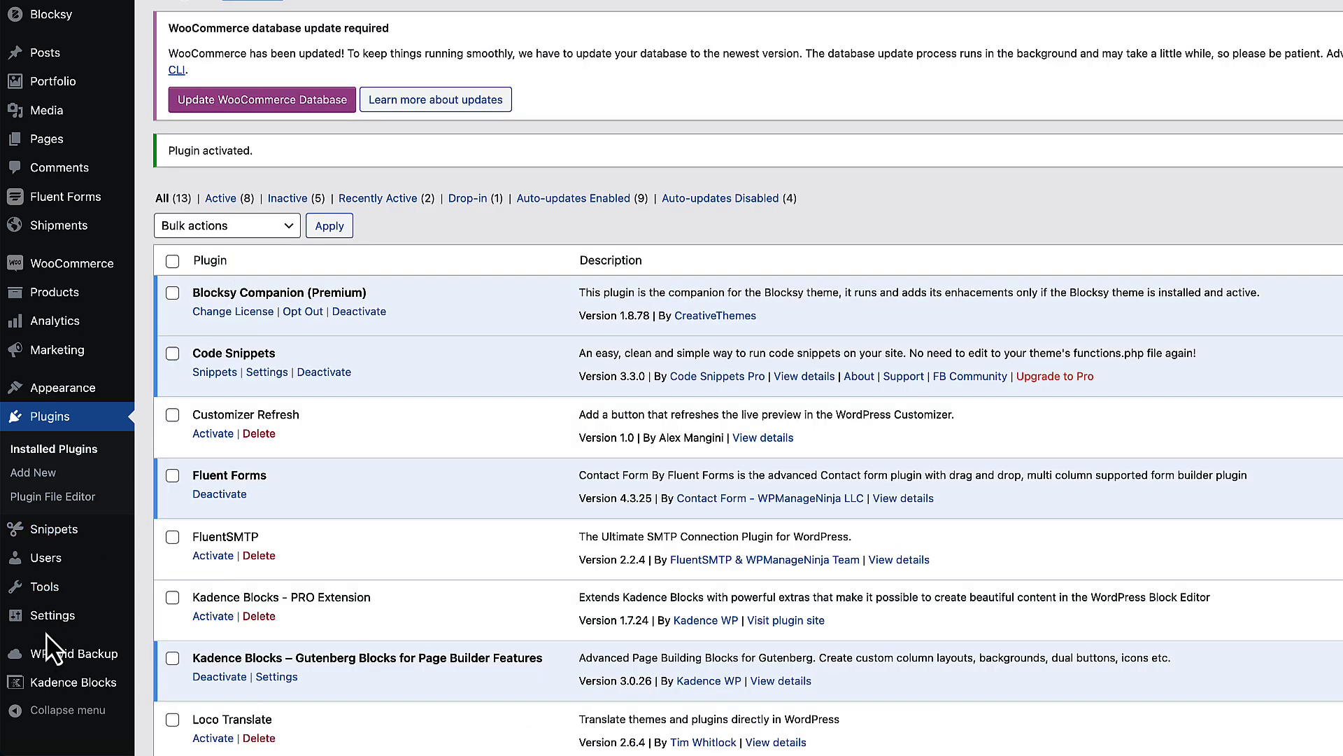
- Open the Piwik PRO plugin settings in WordPress and fill in the site ID copied from the WPSH Demo installation instructions
mouse_move(52, 627)
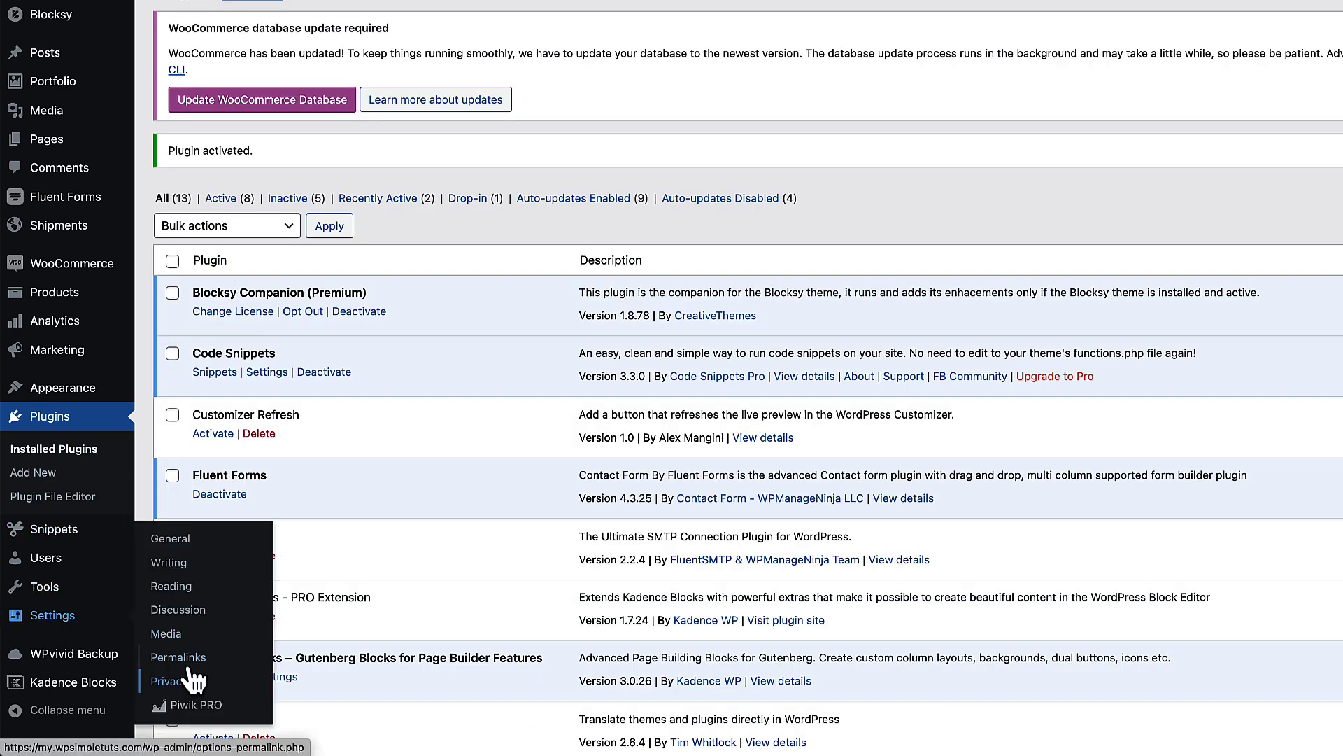
left_click(190, 705)
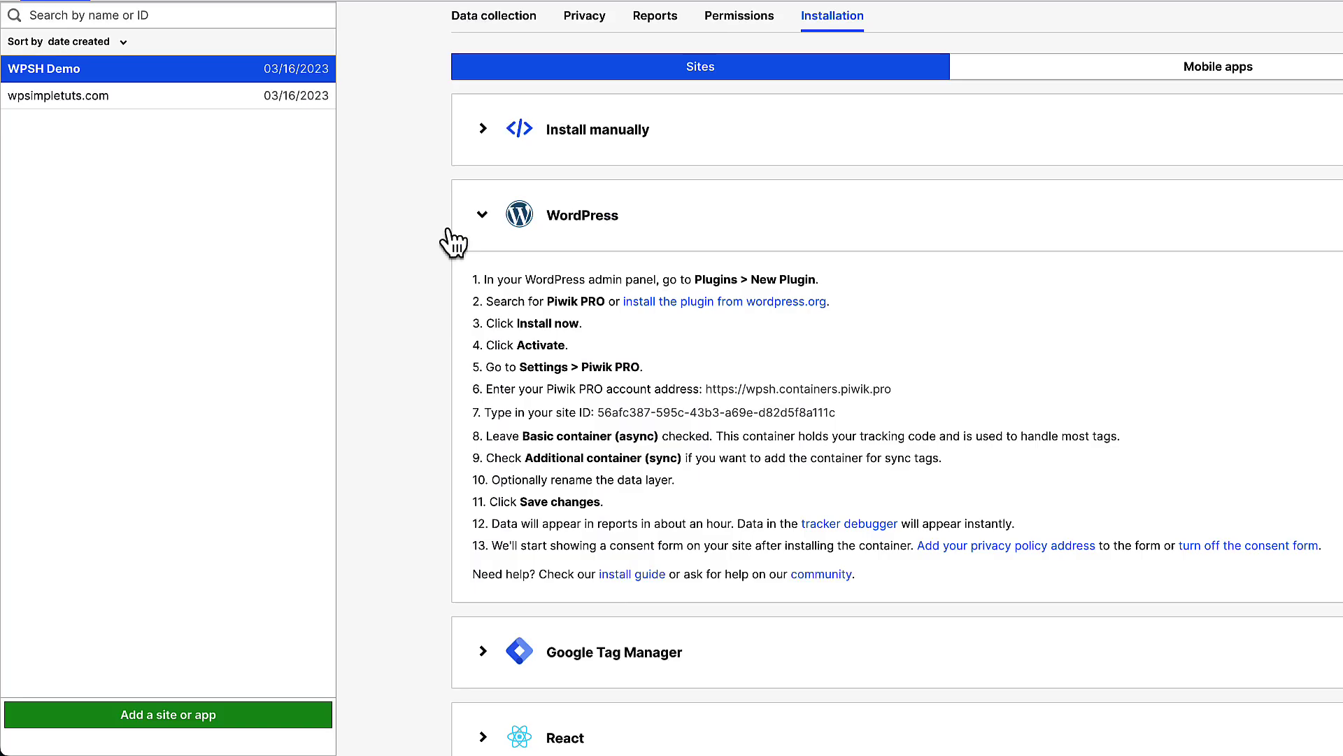
left_click_drag(705, 389, 887, 387)
left_click(900, 389)
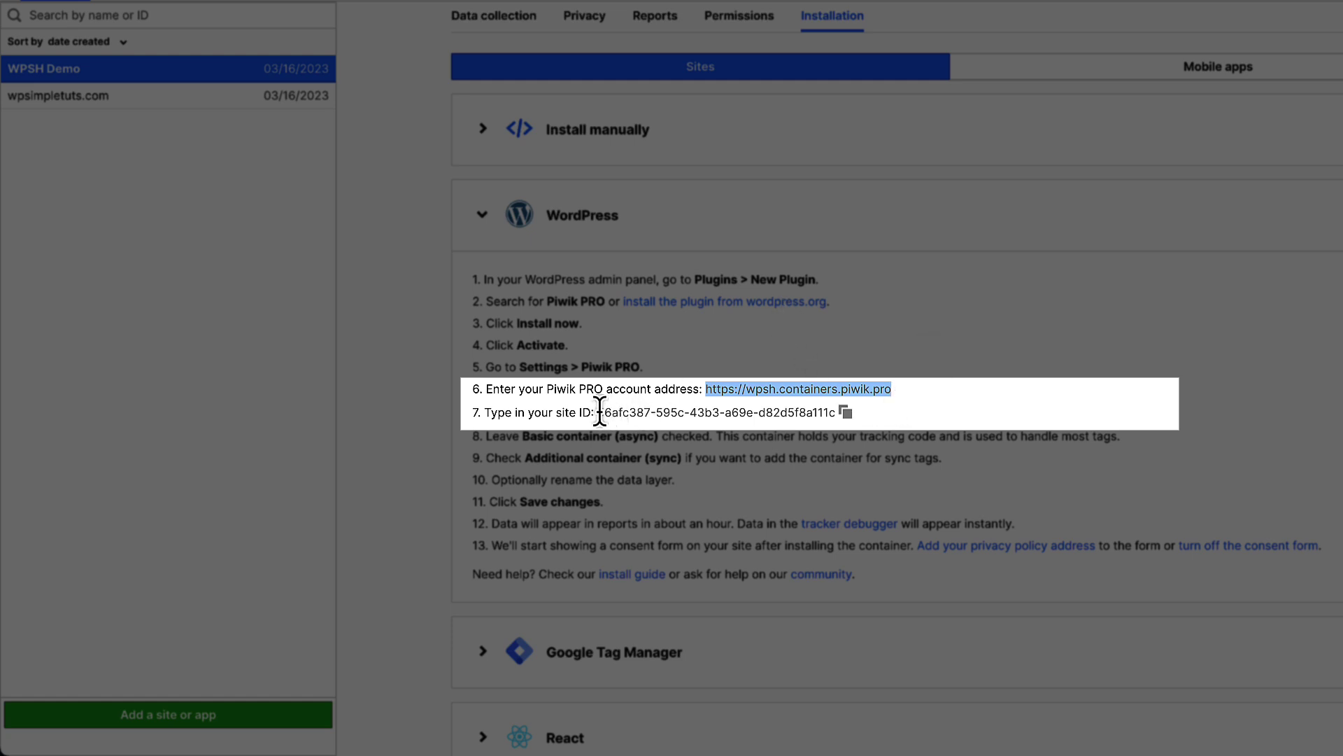
left_click_drag(595, 412, 835, 413)
left_click(846, 412)
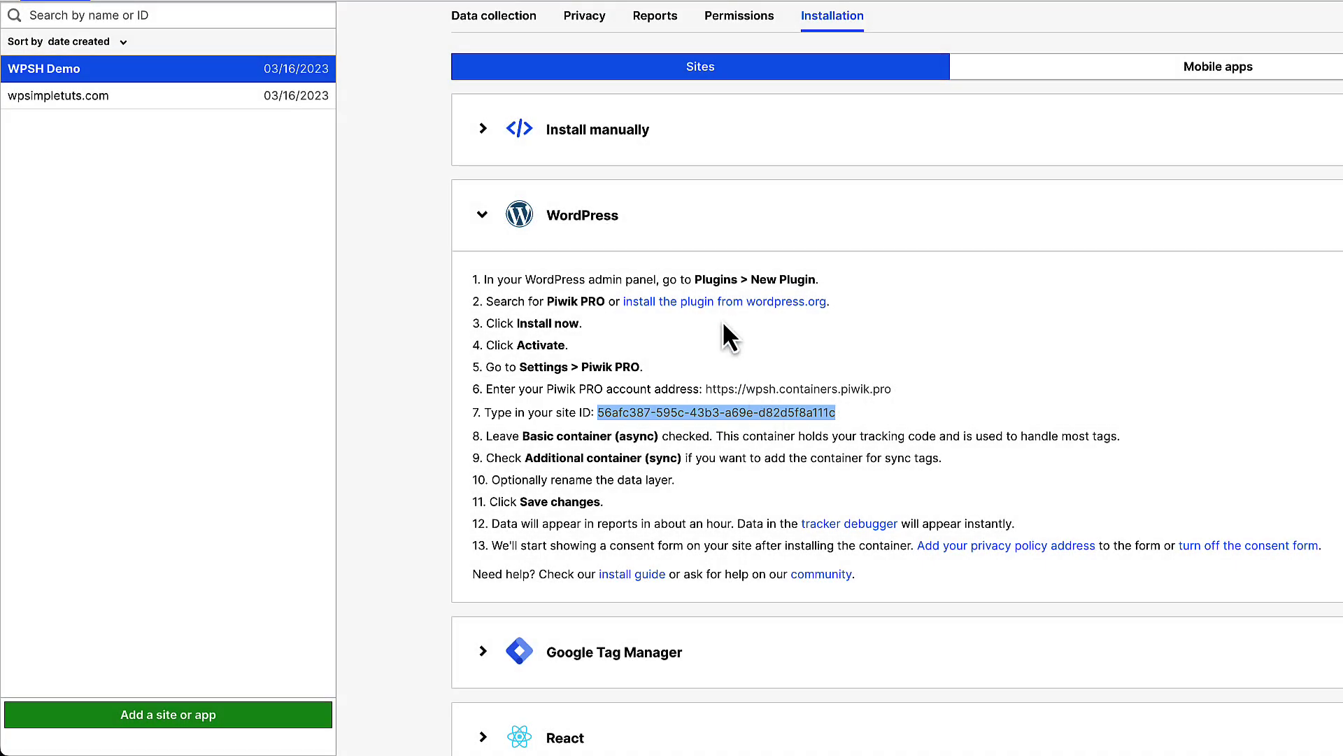
left_click(442, 221)
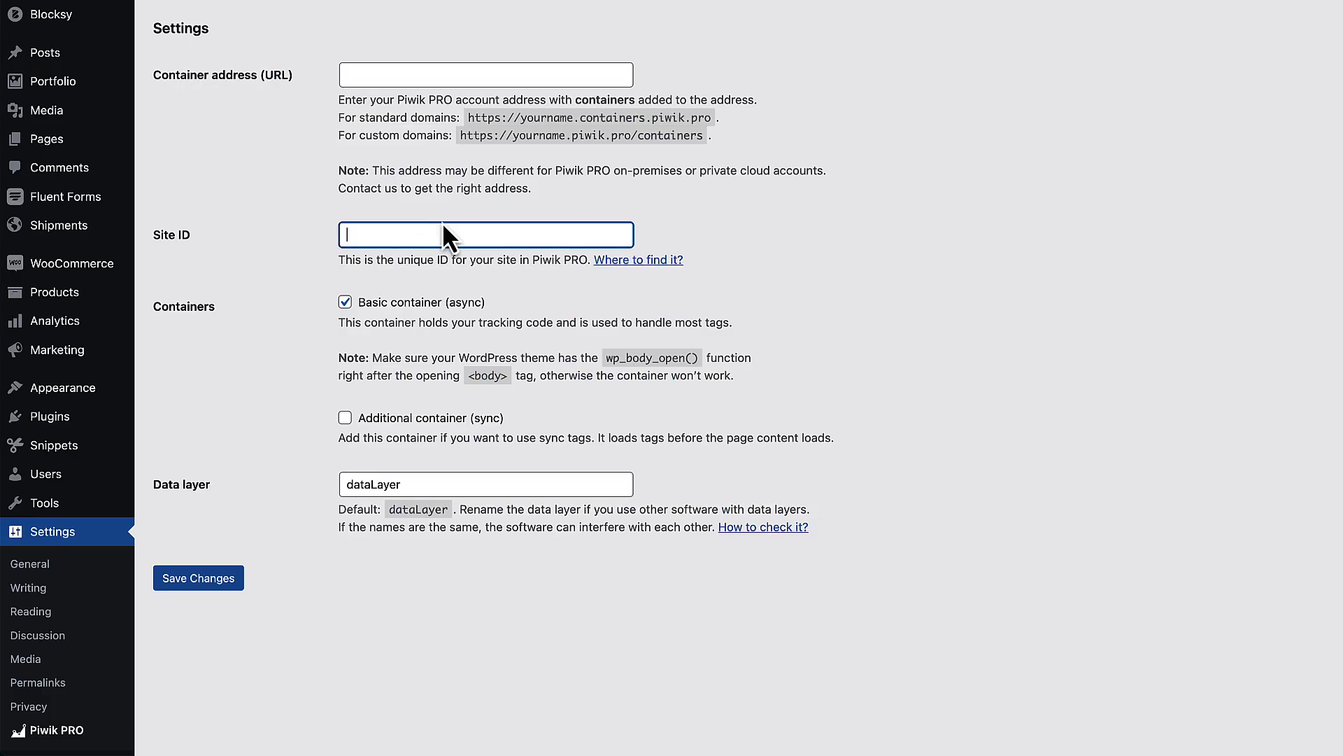
key("ctrl+v")
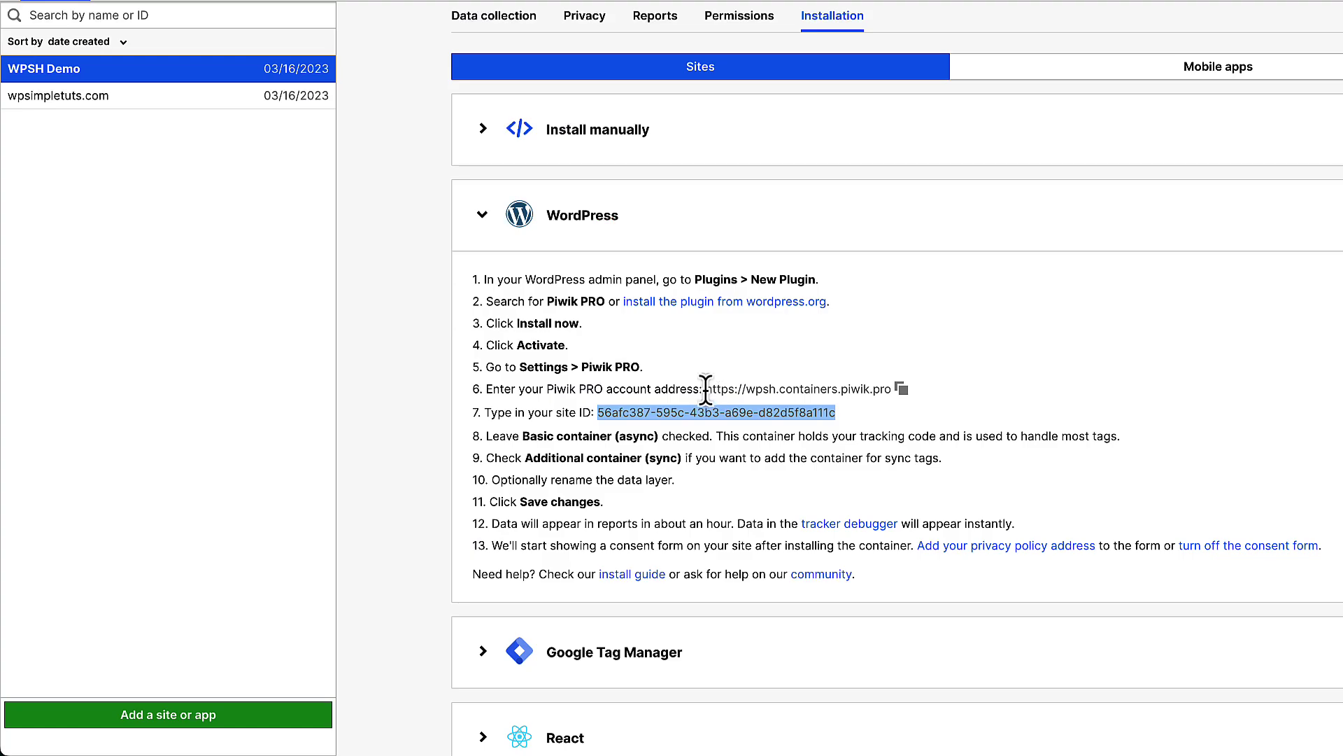
left_click_drag(706, 389, 887, 389)
key("ctrl+c")
left_click(450, 70)
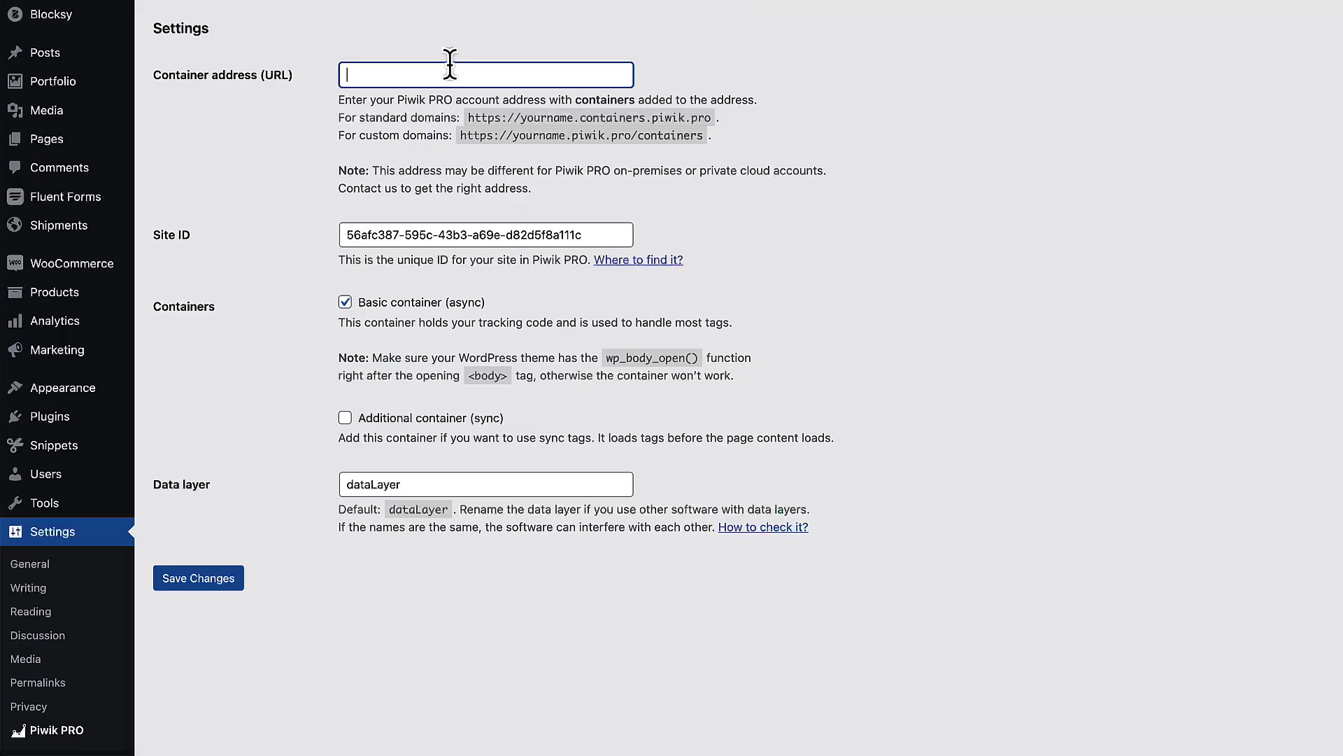
key("ctrl+v")
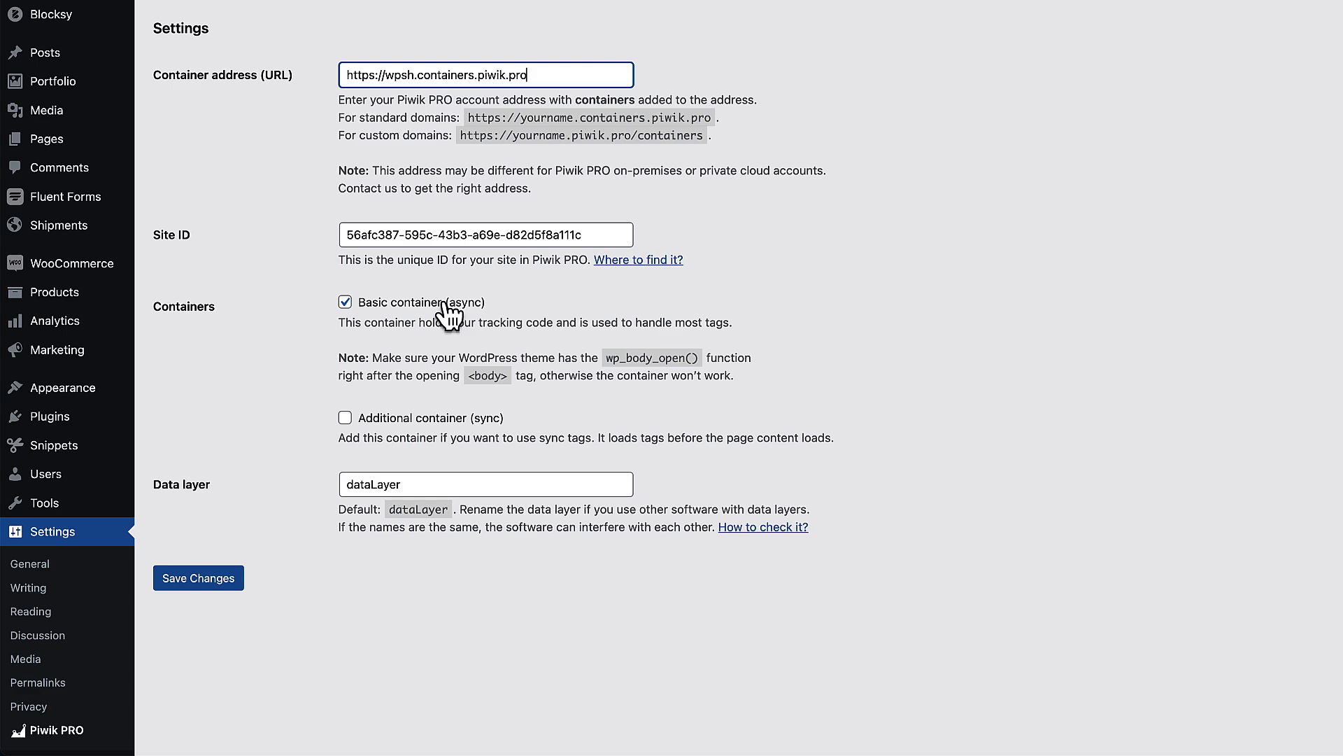
key("Return")
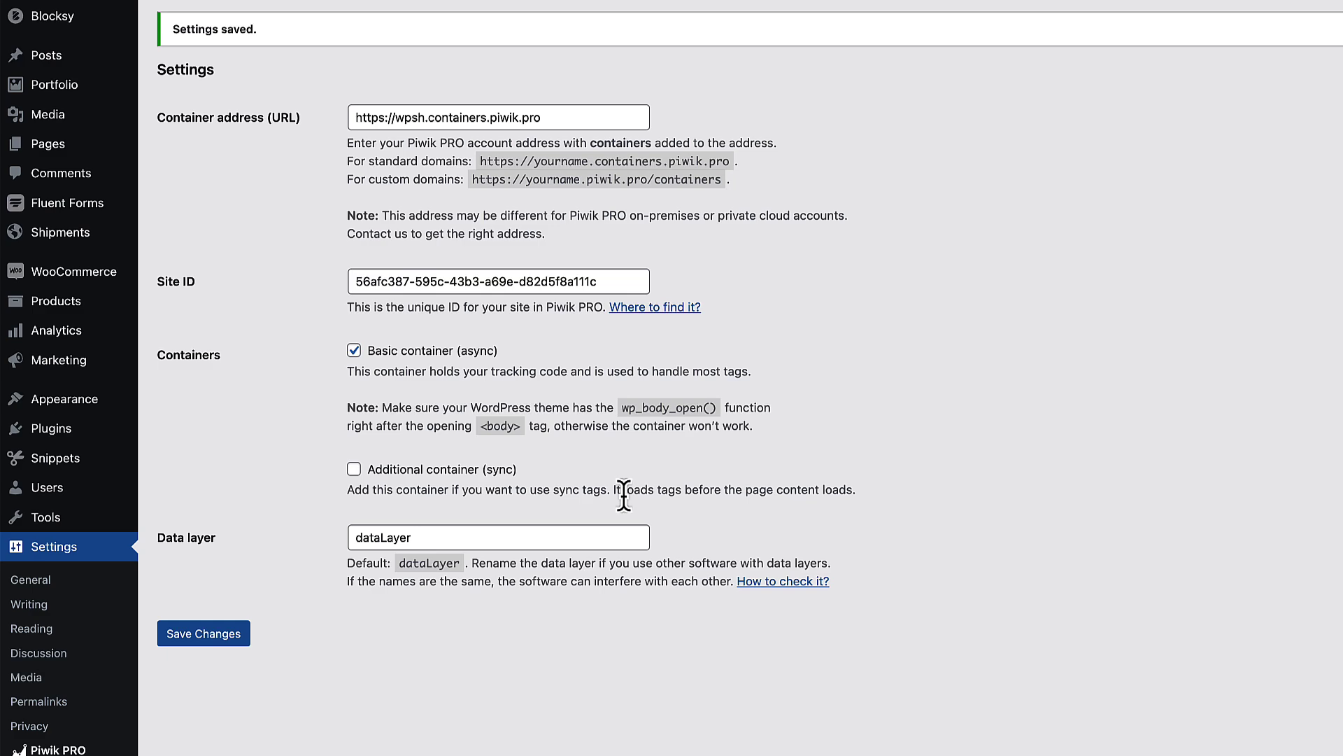
left_click(223, 634)
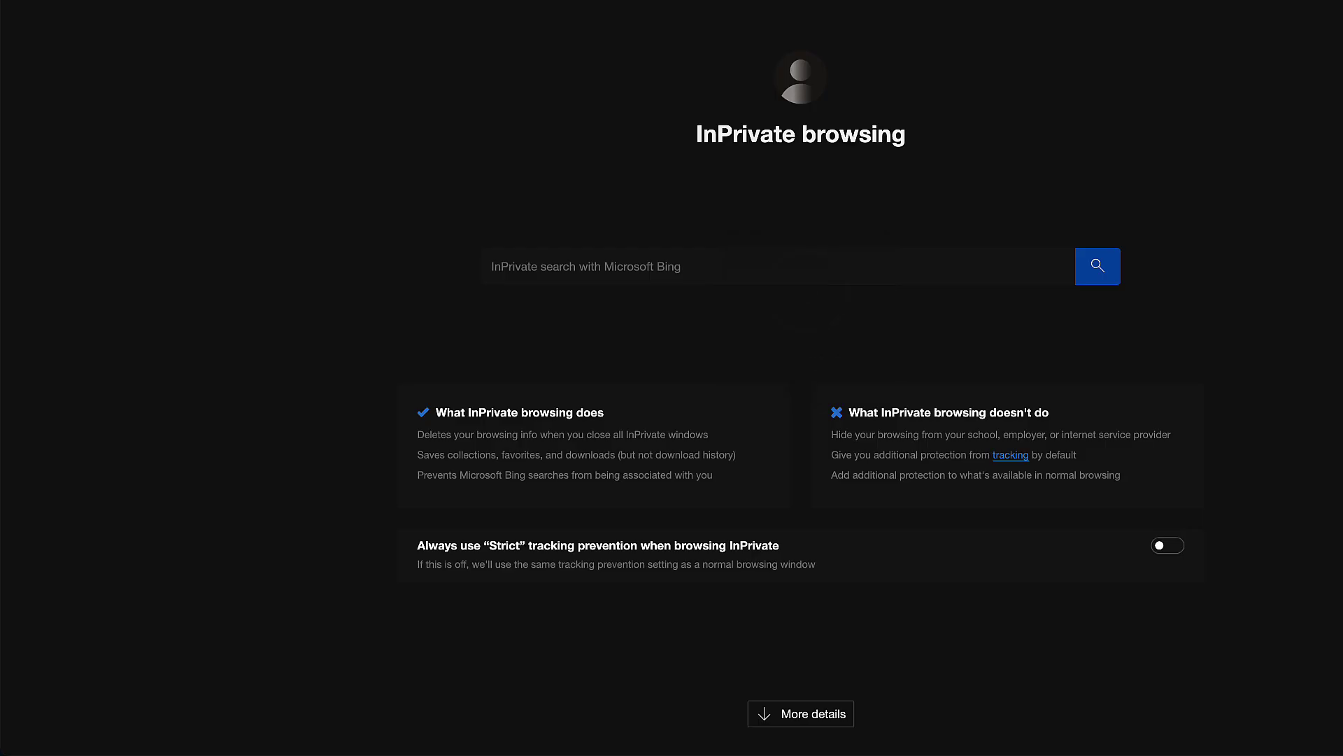
- Load my.wpsimpletuts.com in a private window and compare its privacy banner with the WPSH Demo privacy settings in Piwik PRO
key("Return")
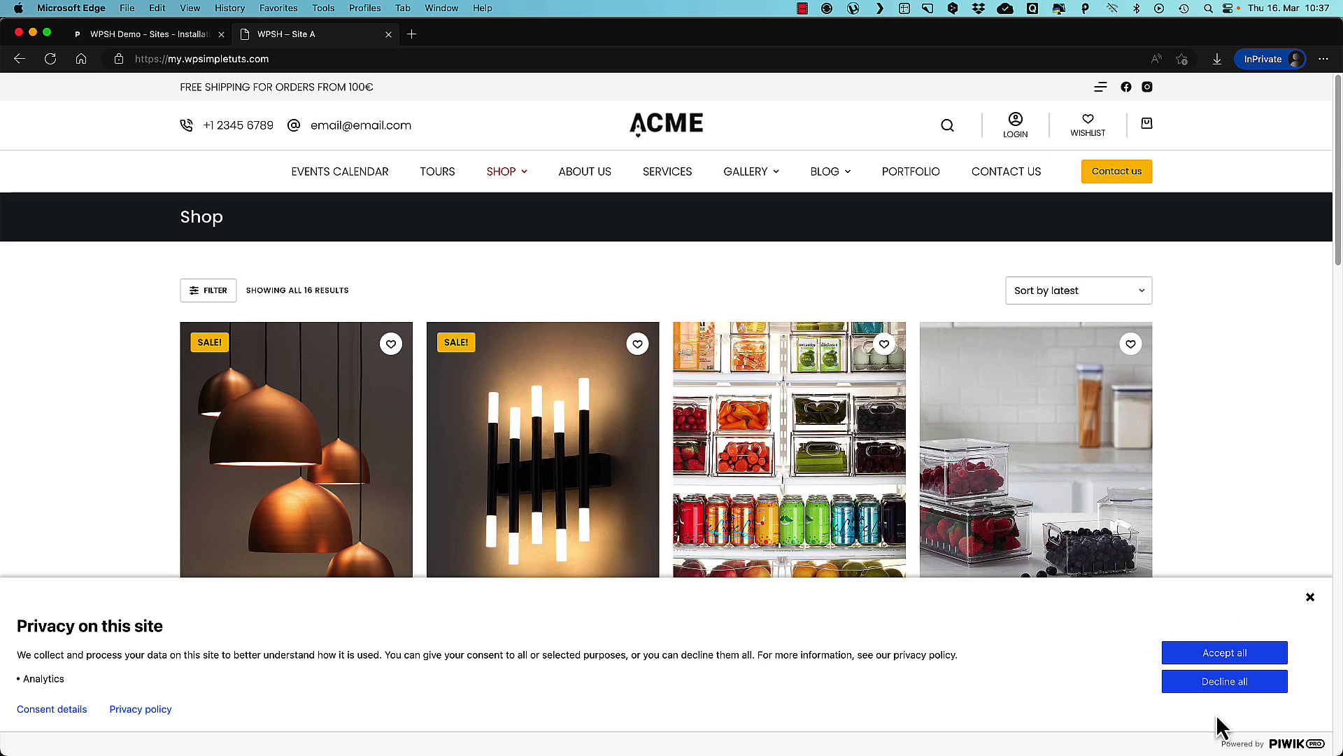
left_click(139, 35)
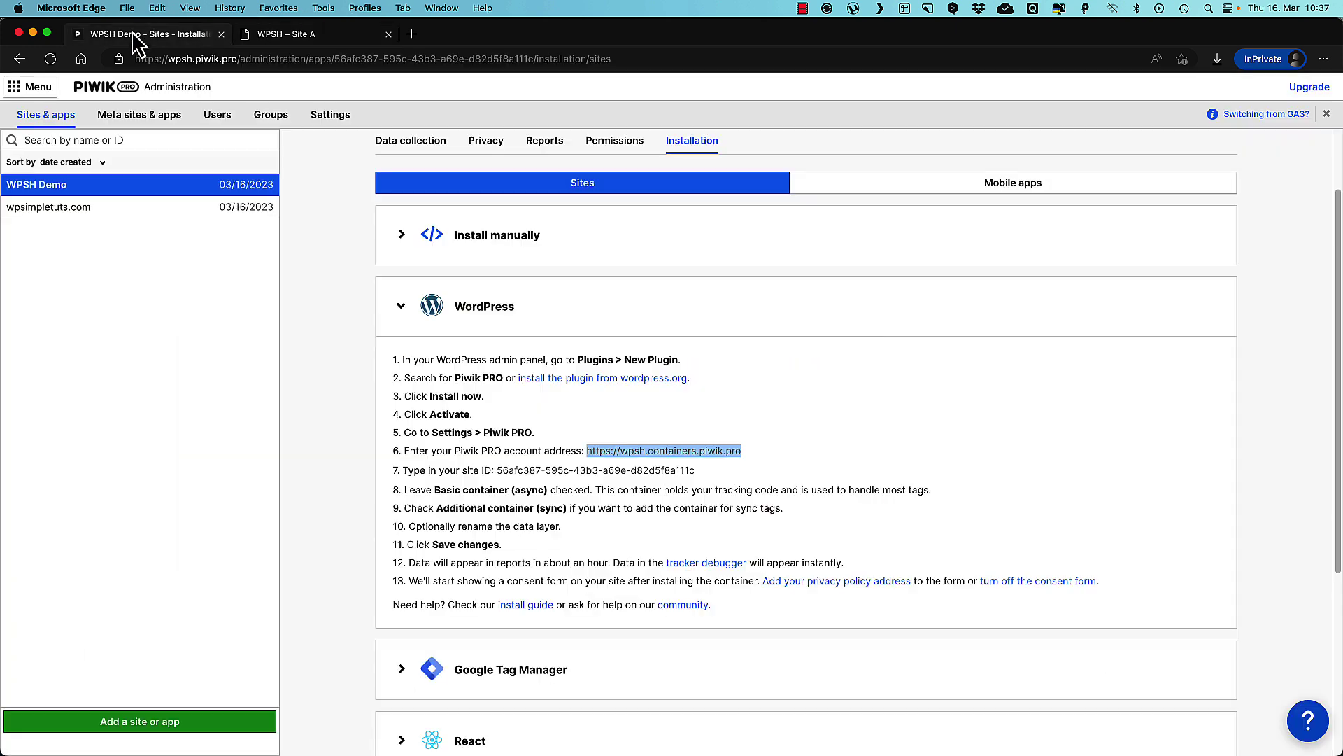
scroll(336, 217, "up", 2)
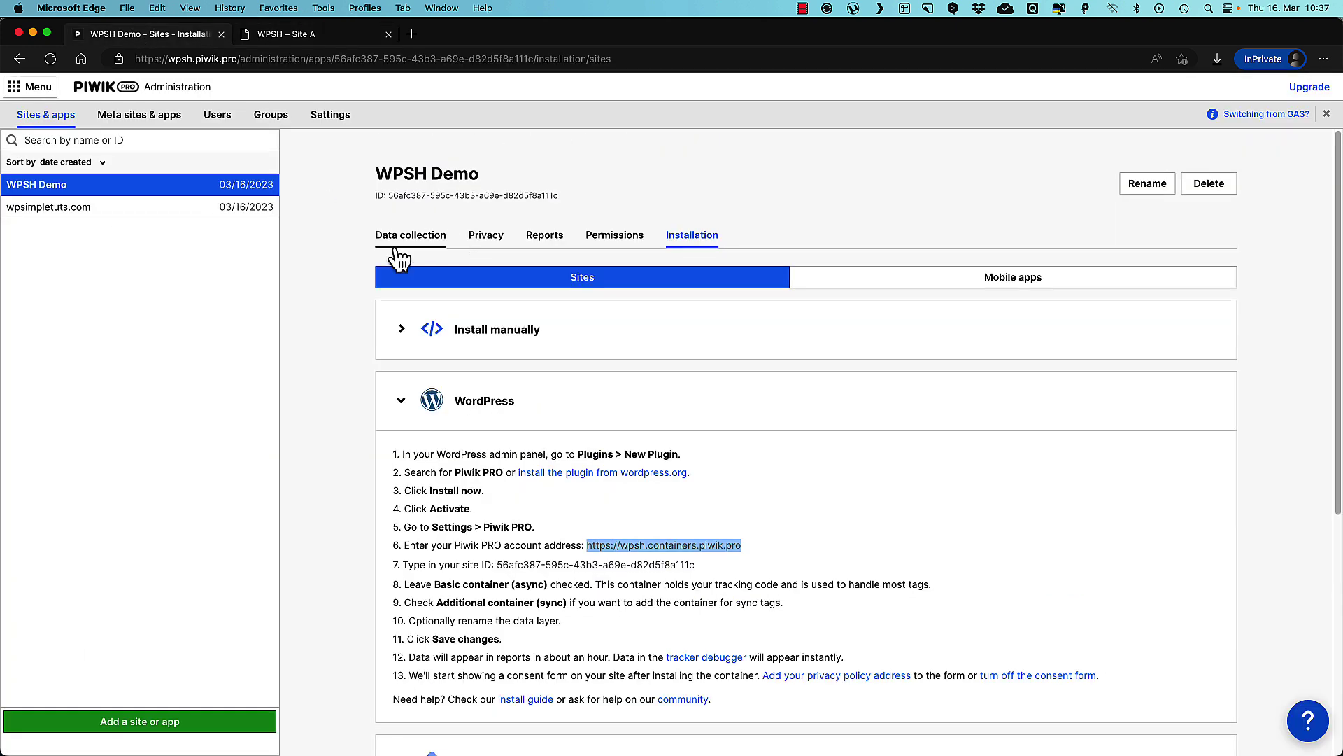
left_click(491, 238)
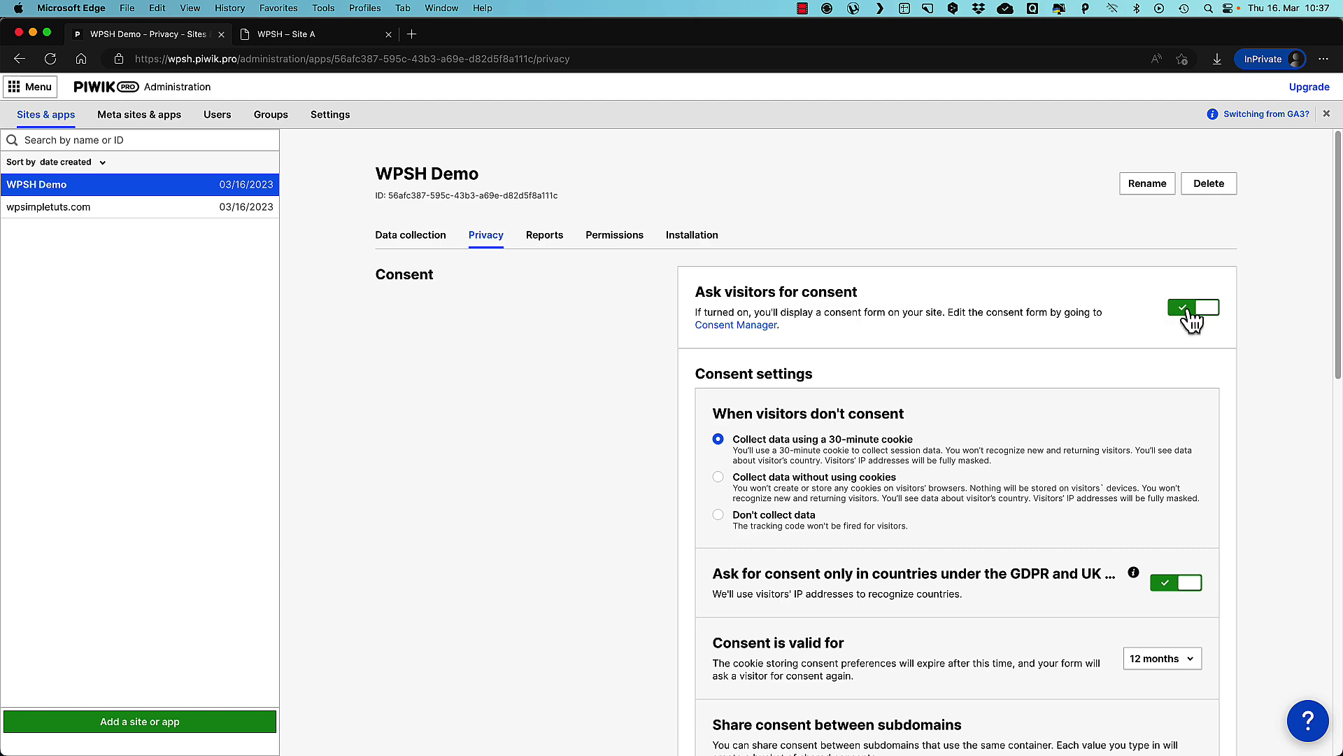
key("ctrl+Tab")
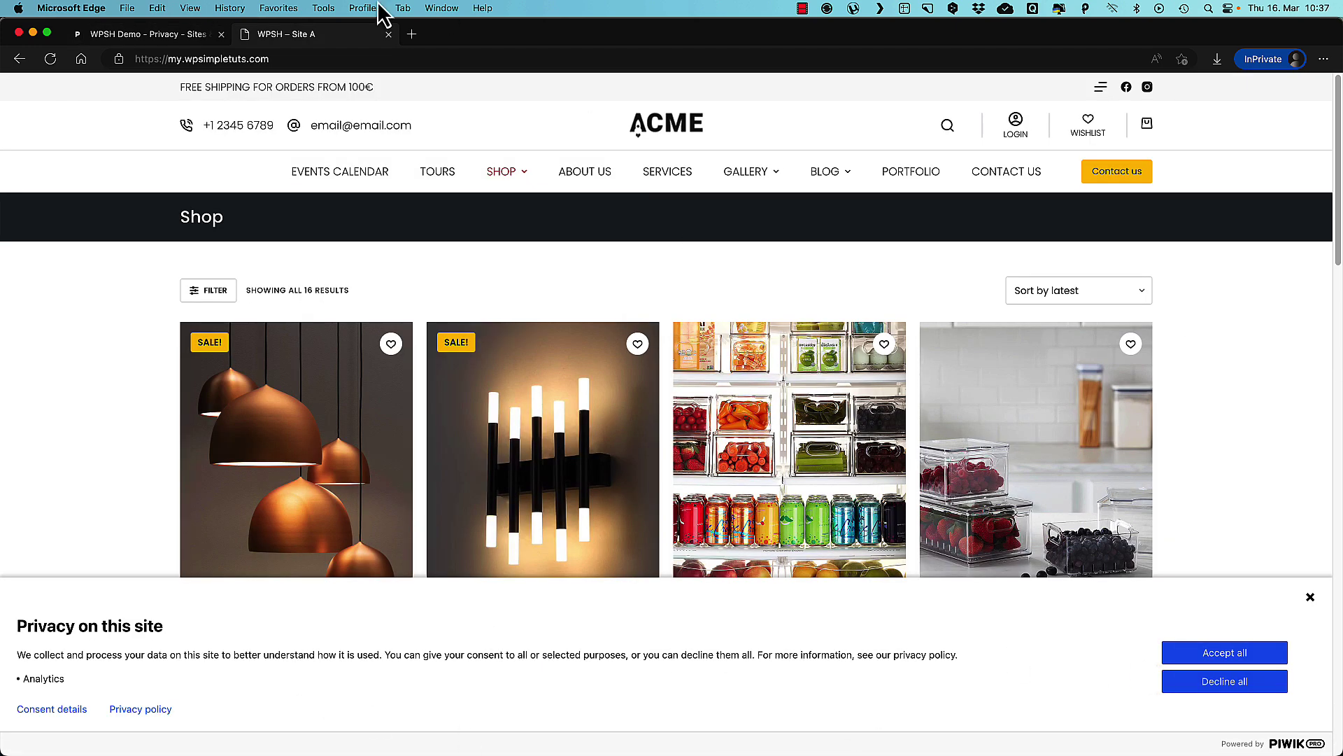
left_click(142, 37)
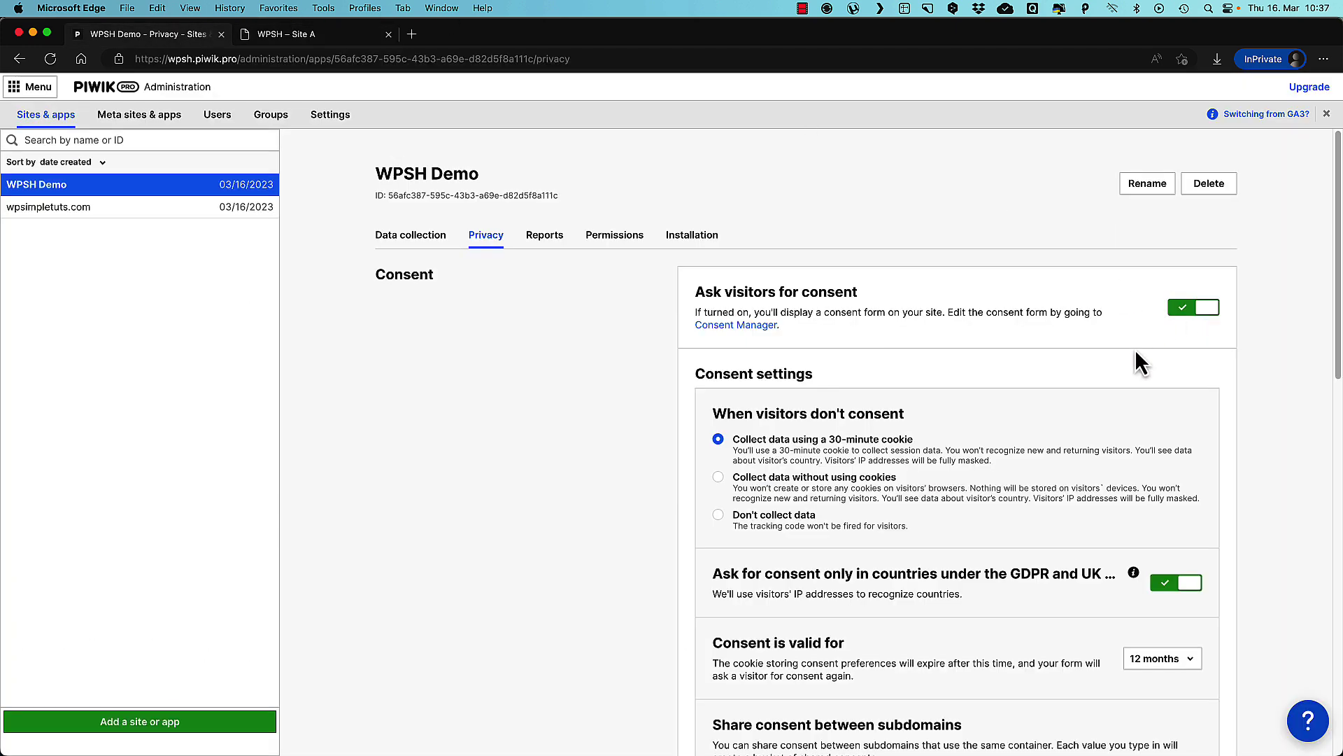
- Turn off asking visitors for consent for WPSH Demo, save the change, and reload the shop site to check it
scroll(1135, 349, "down", 6)
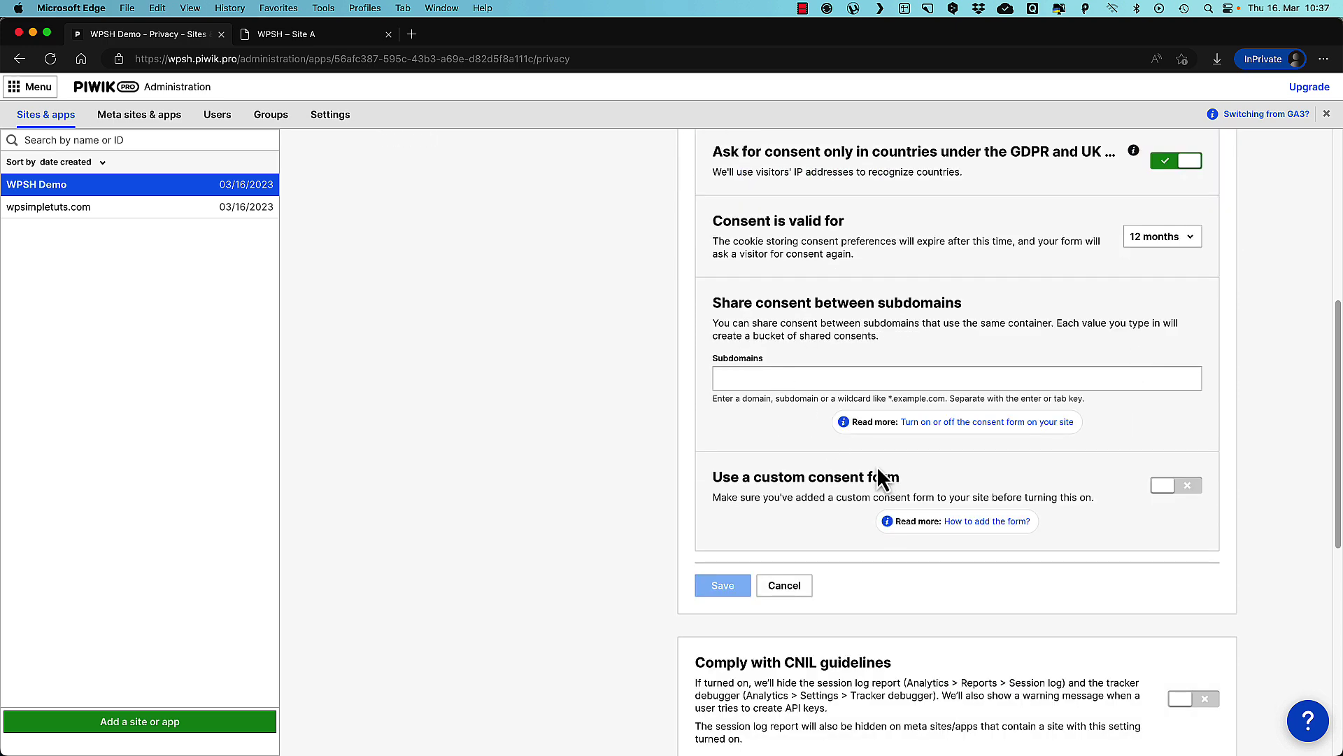
left_click(1180, 490)
left_click(721, 586)
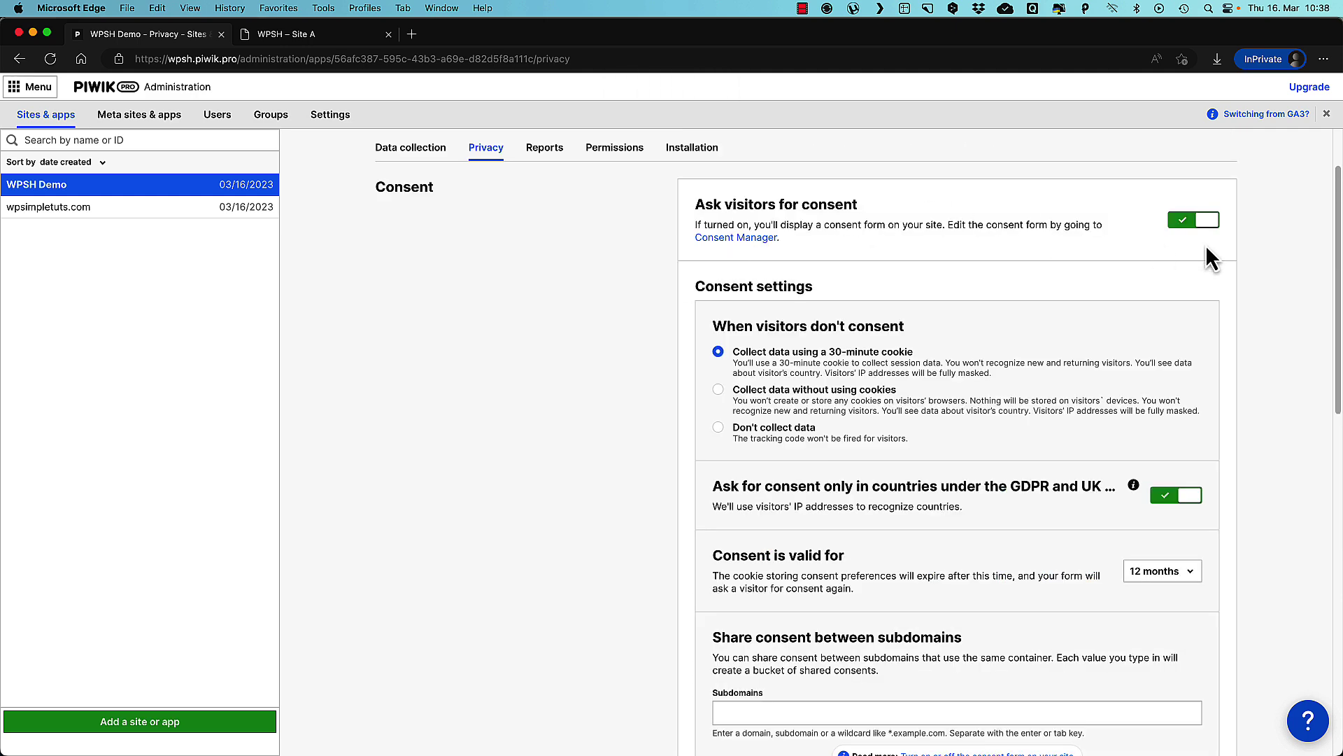
left_click(1210, 223)
left_click(724, 565)
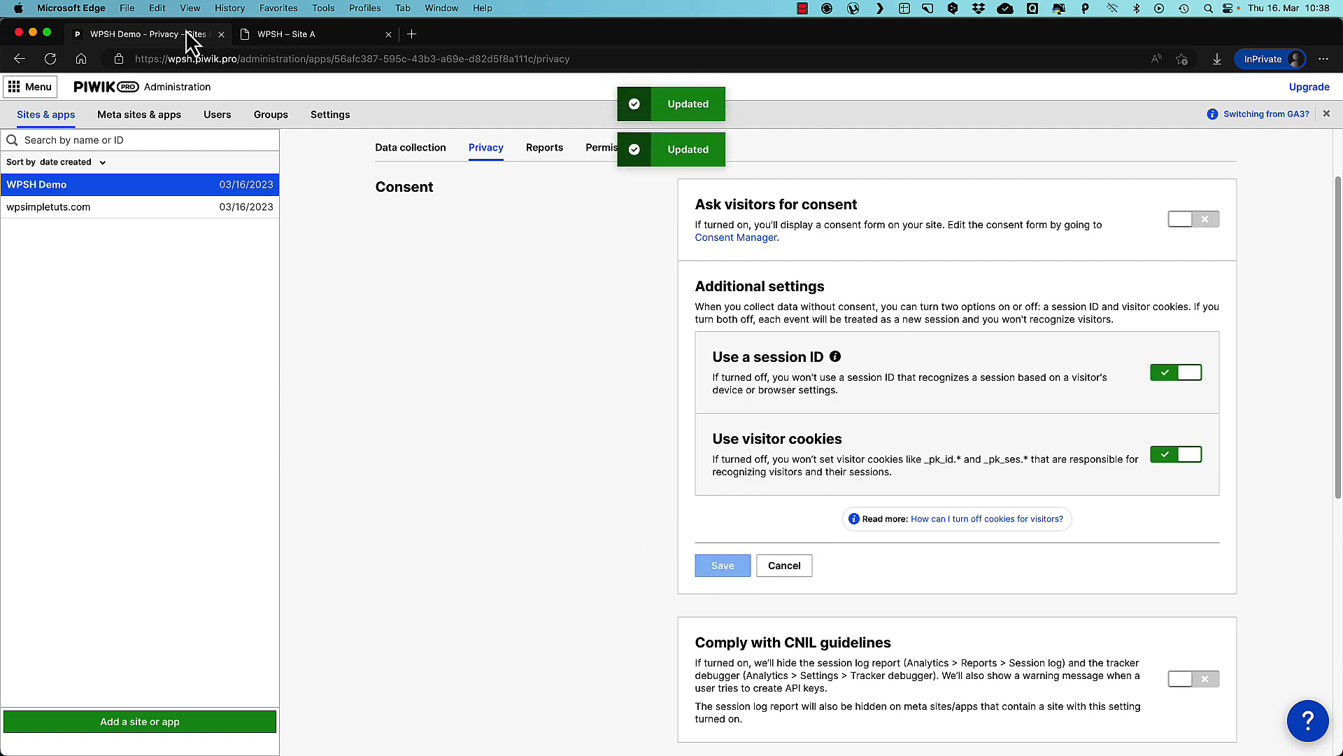
left_click(280, 34)
left_click(48, 60)
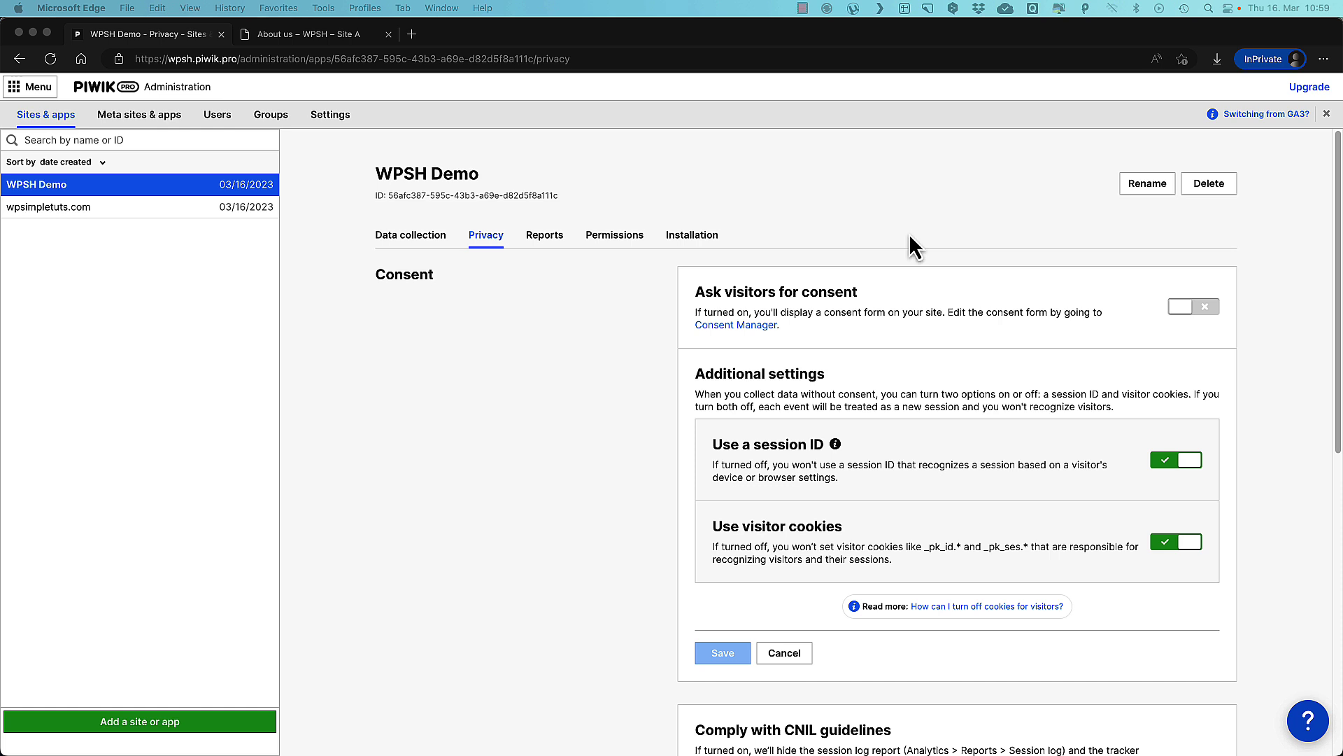
- Turn off the use of a session ID in WPSH Demo's additional privacy settings and save
left_click(1166, 460)
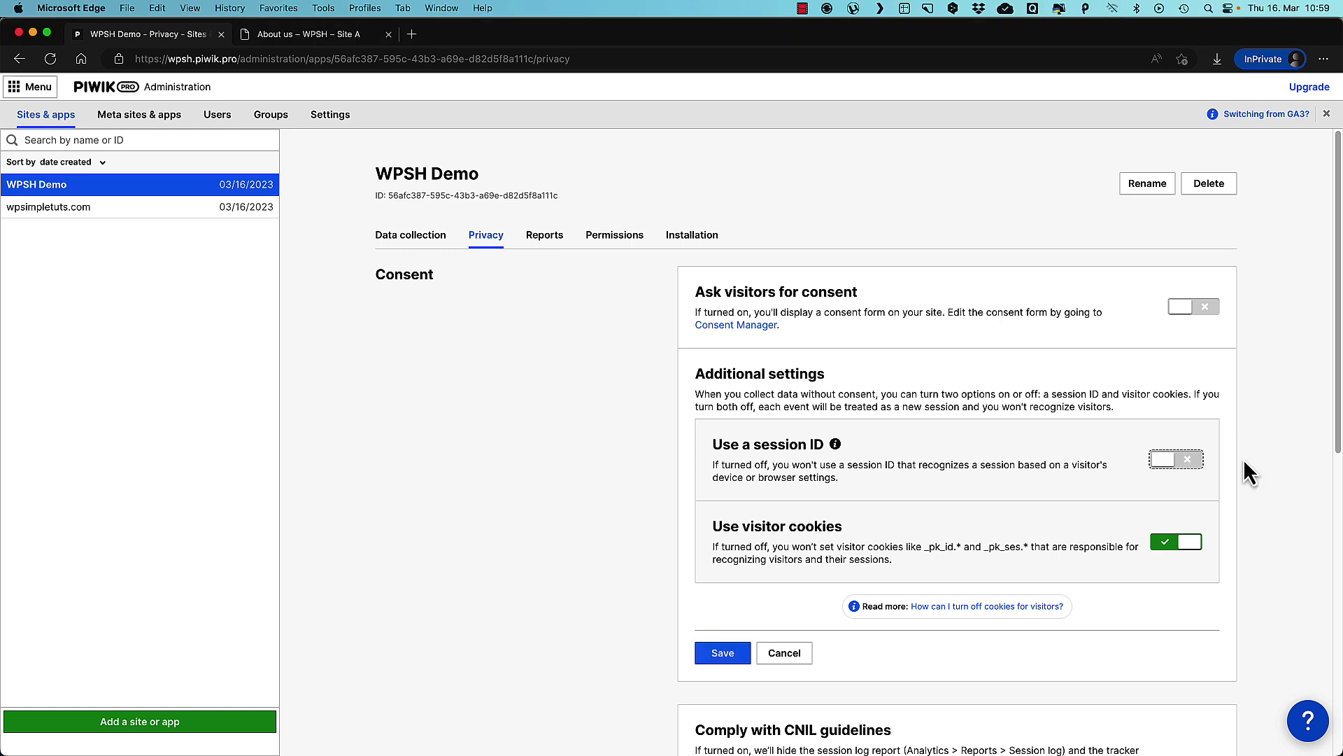
left_click(723, 656)
left_click(720, 654)
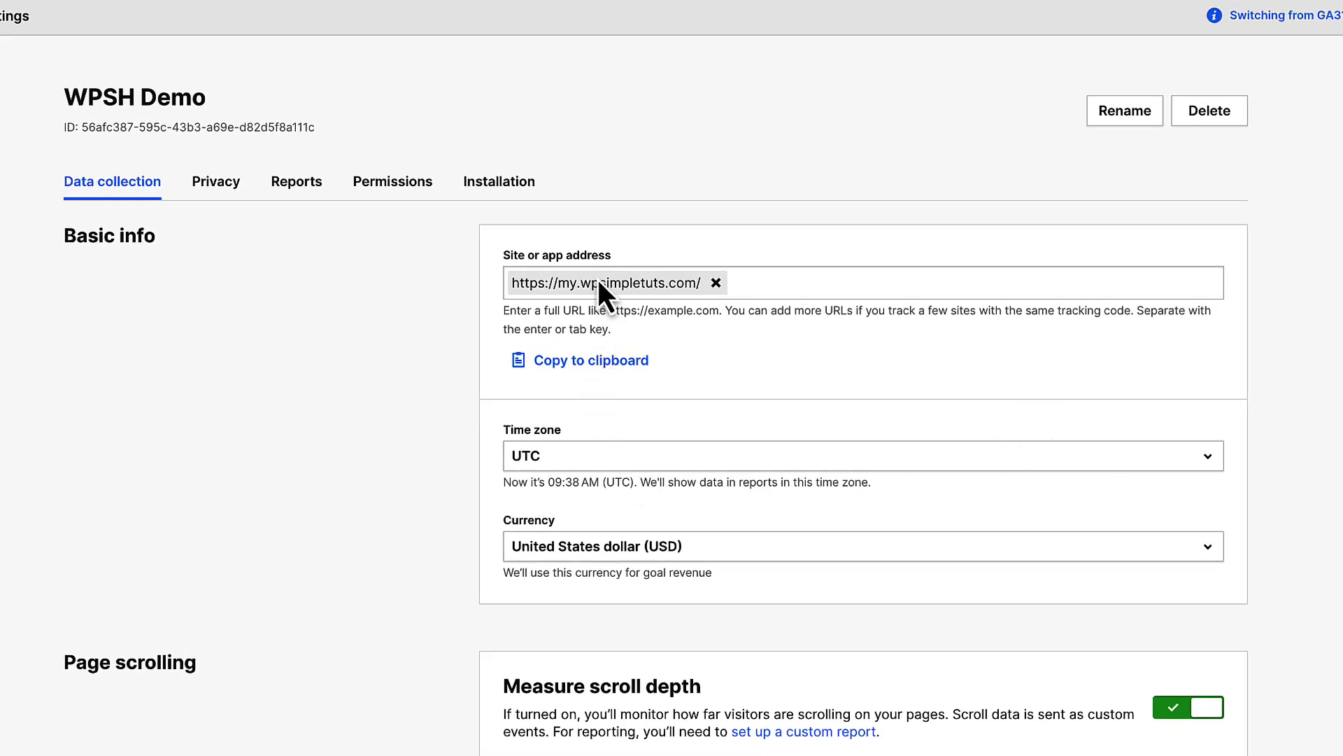
- Set WPSH Demo's time zone to Europe/Tallinn and its currency to Euro (EUR) in the data collection settings
left_click(586, 281)
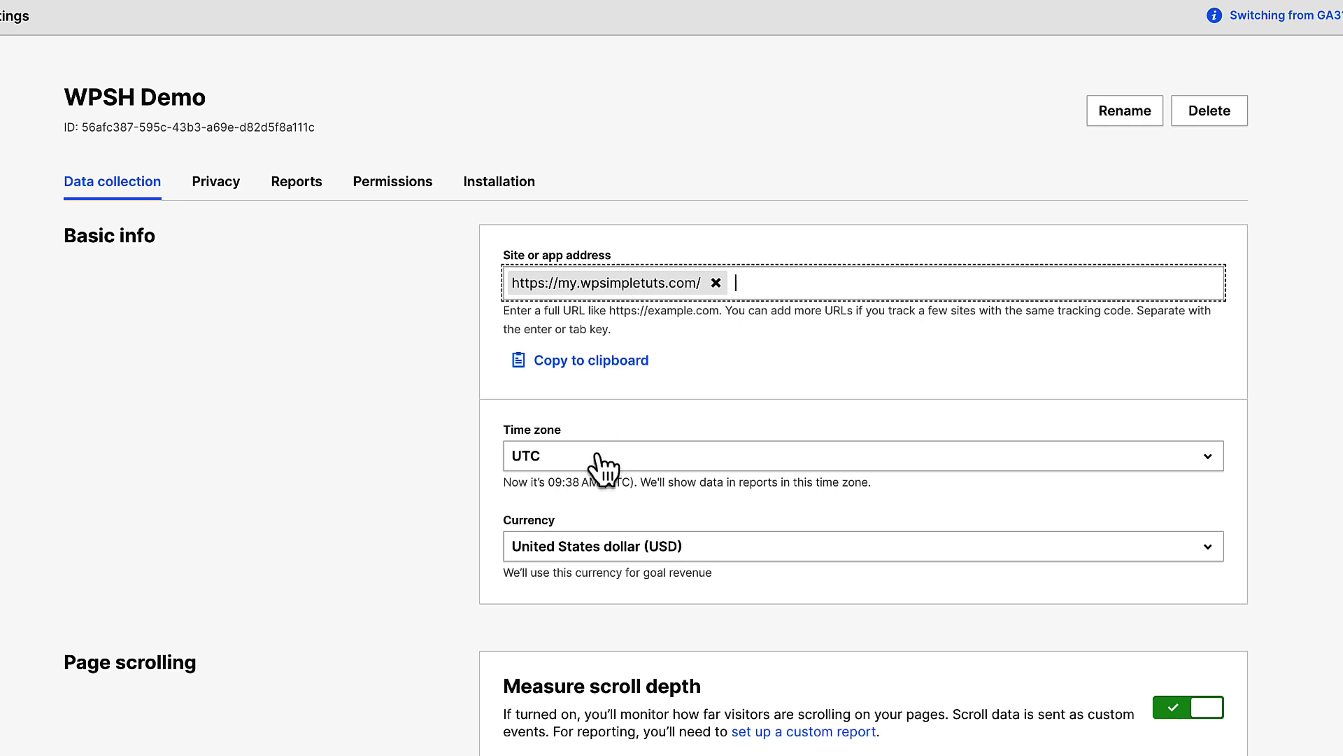
left_click(595, 462)
type("tall")
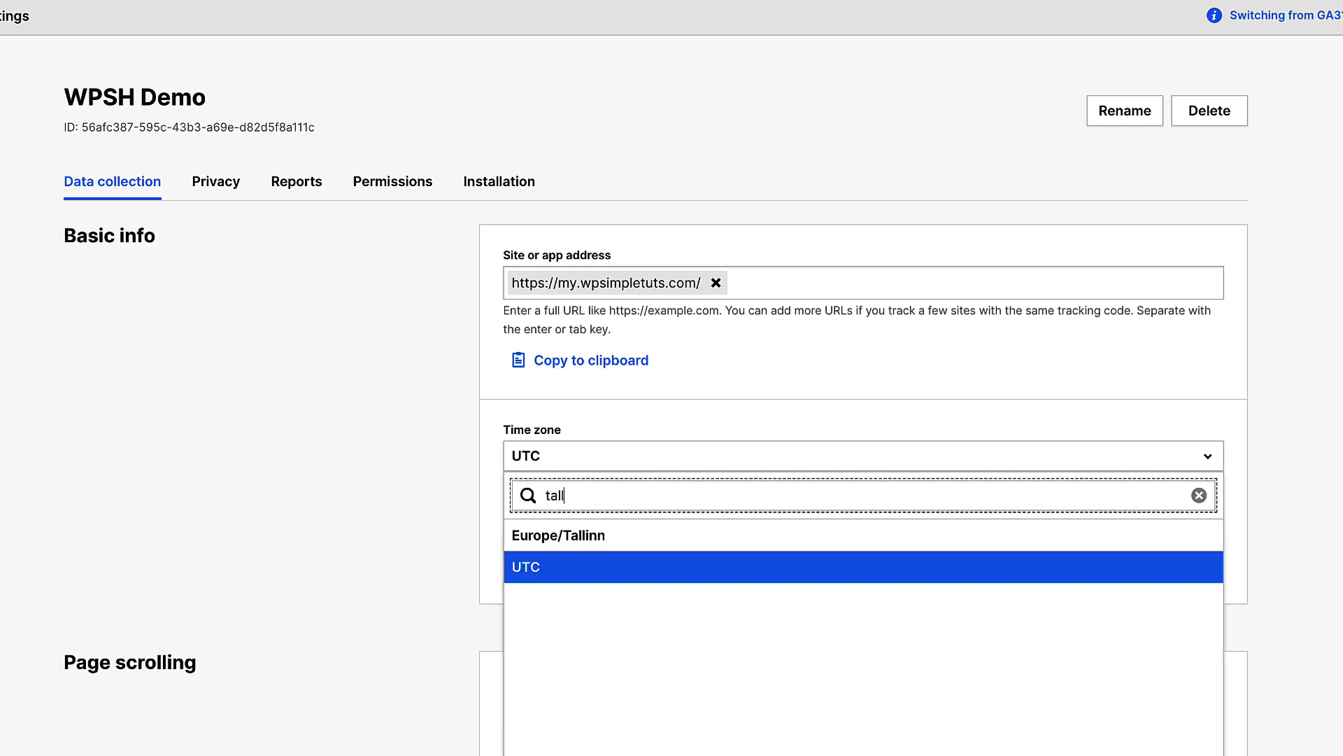
left_click(564, 536)
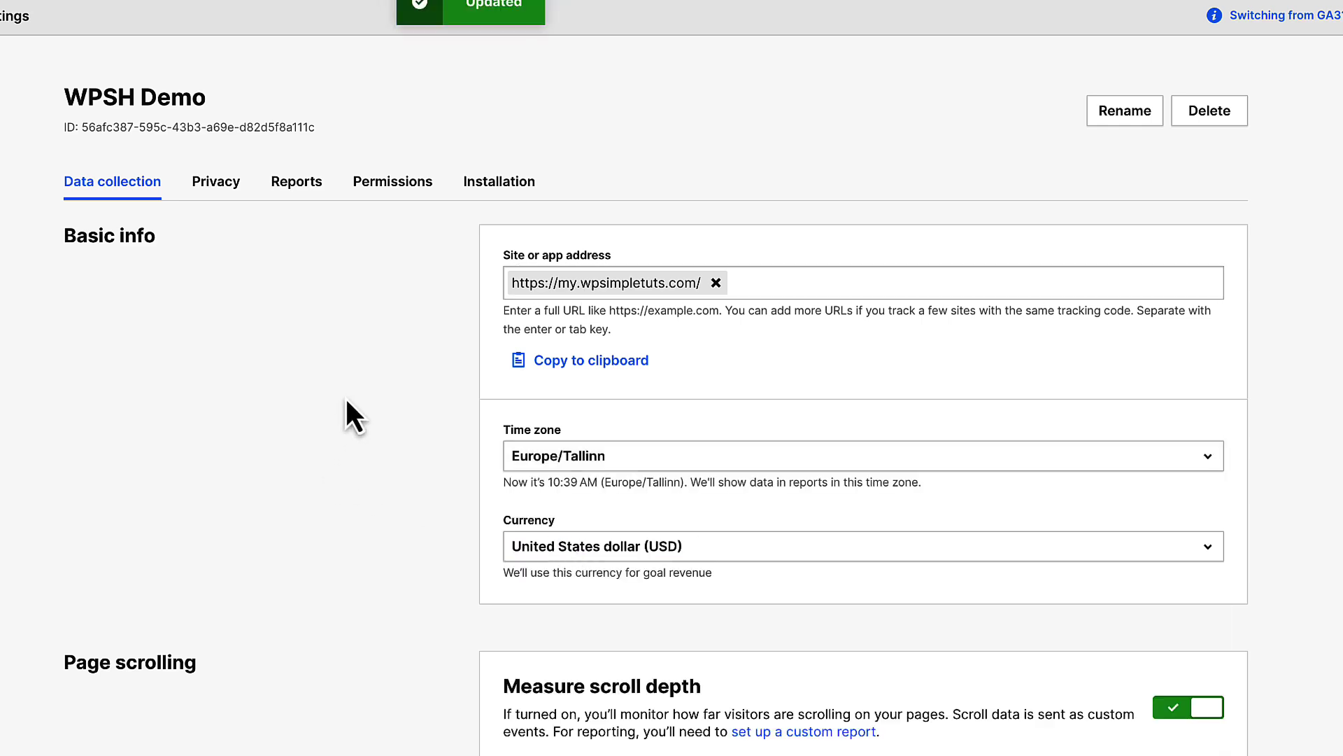
left_click(646, 547)
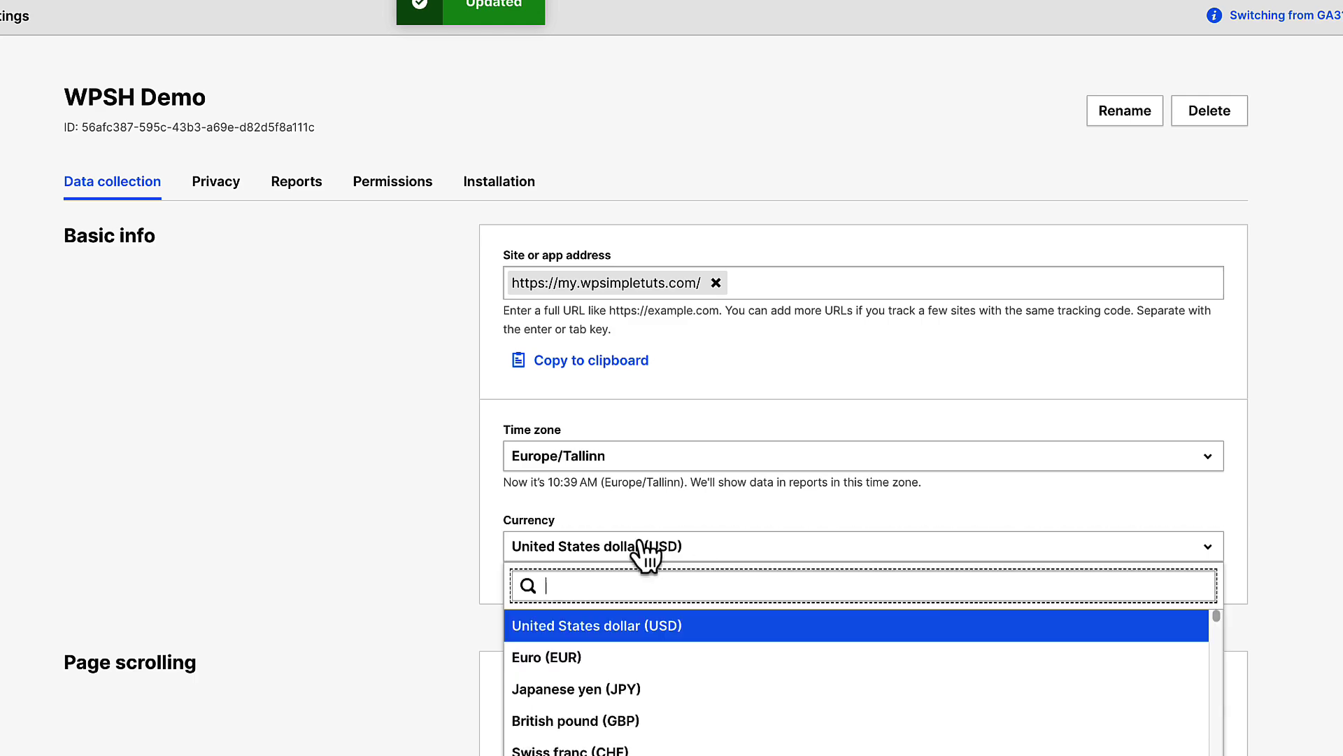
left_click(547, 660)
- Review the remaining data collection settings, including scroll depth, internal search, page URLs, campaigns, filters and single-page application tracking
scroll(292, 476, "down", 5)
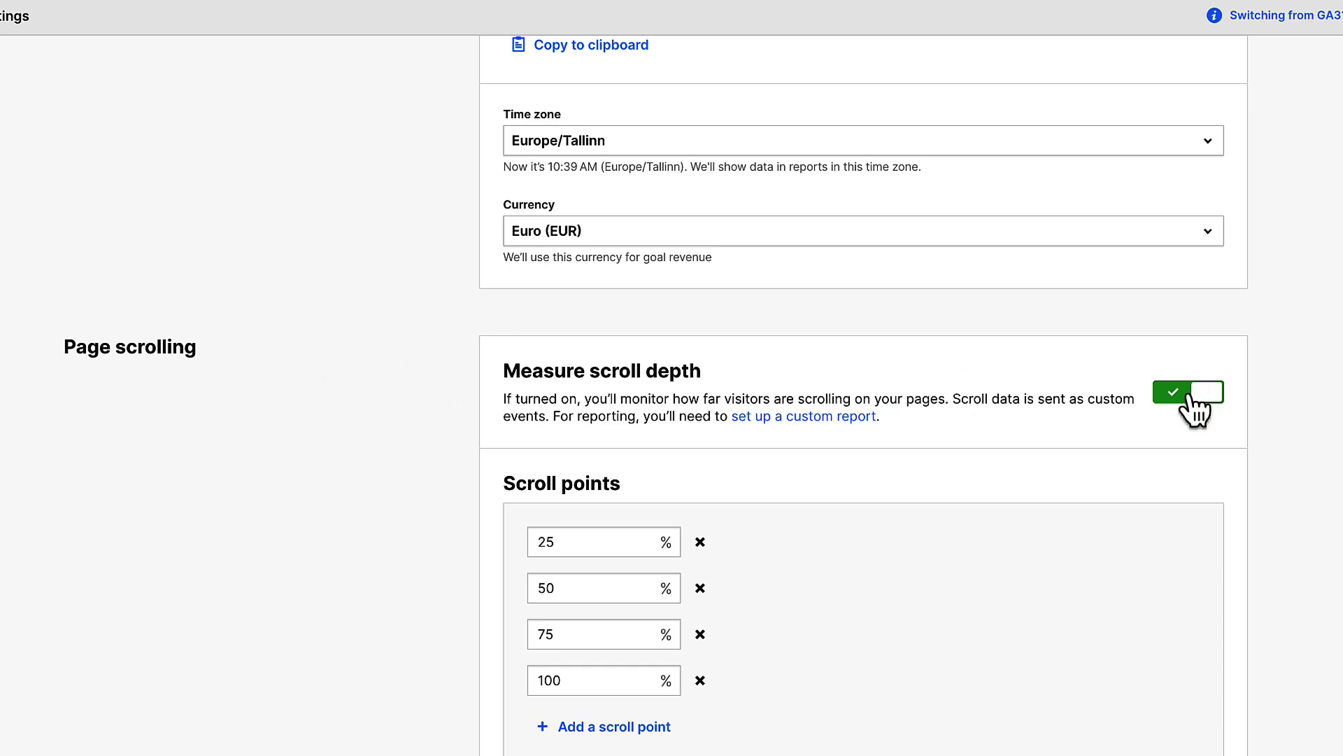
scroll(679, 590, "down", 8)
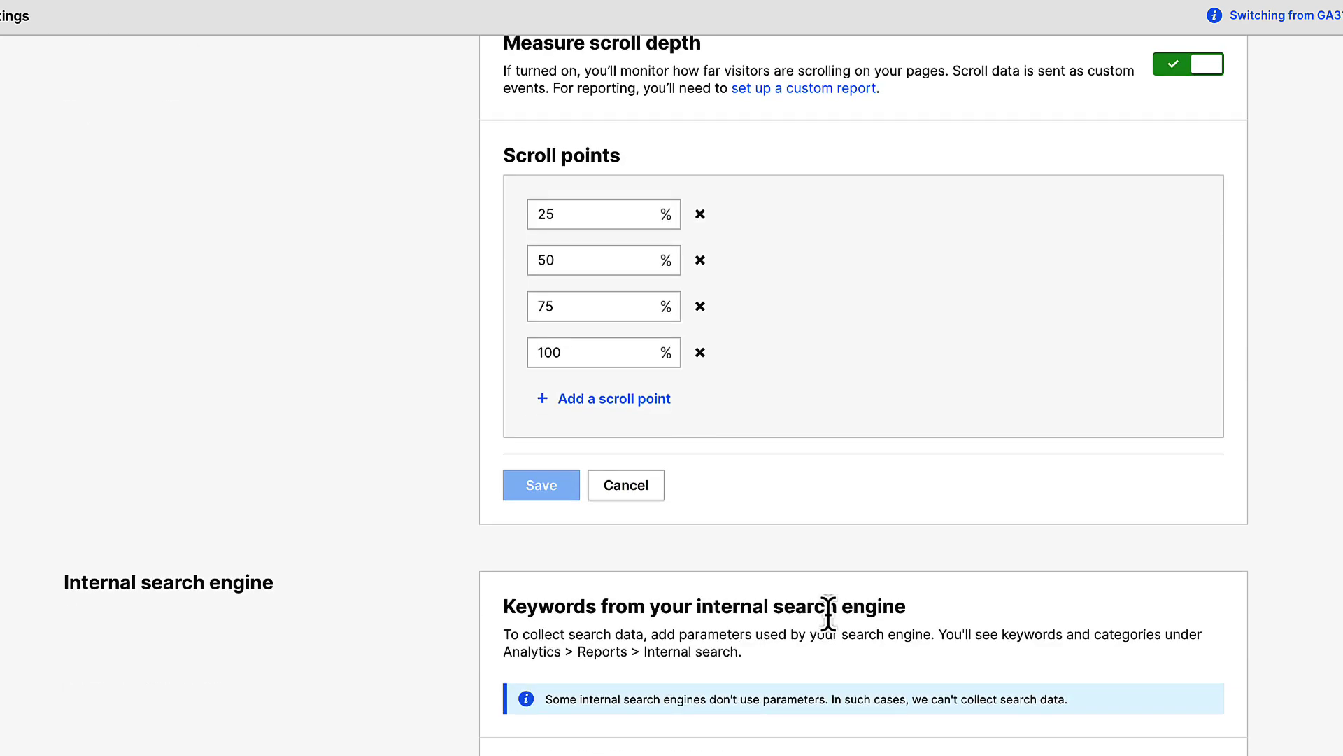
scroll(1081, 531, "down", 1)
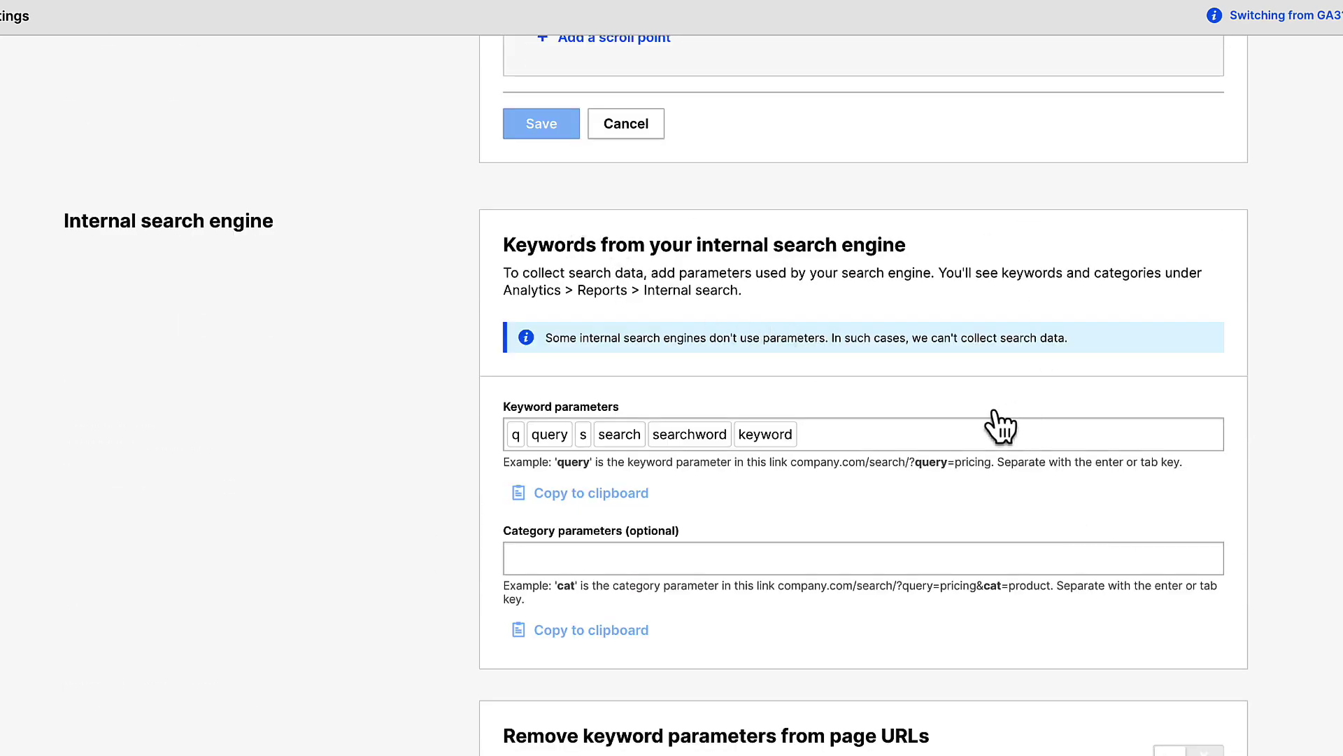
scroll(936, 592, "down", 6)
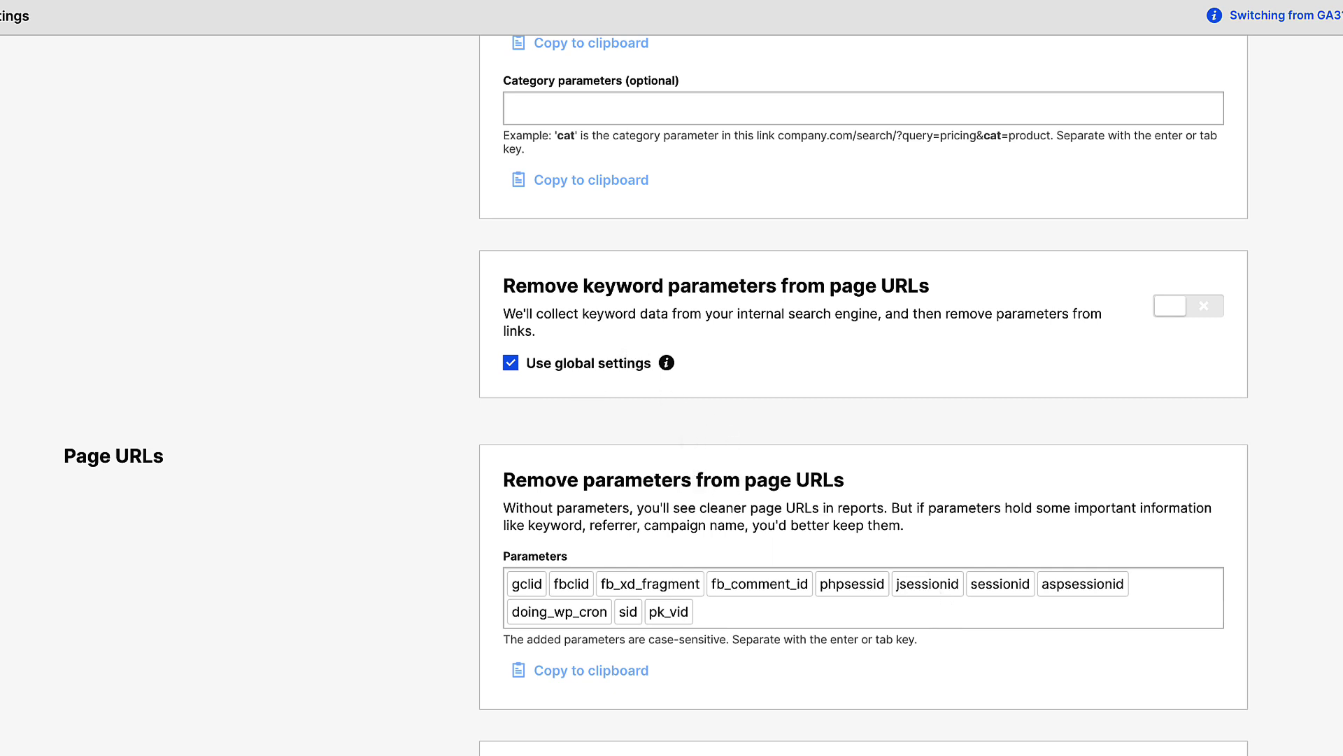
scroll(970, 427, "down", 10)
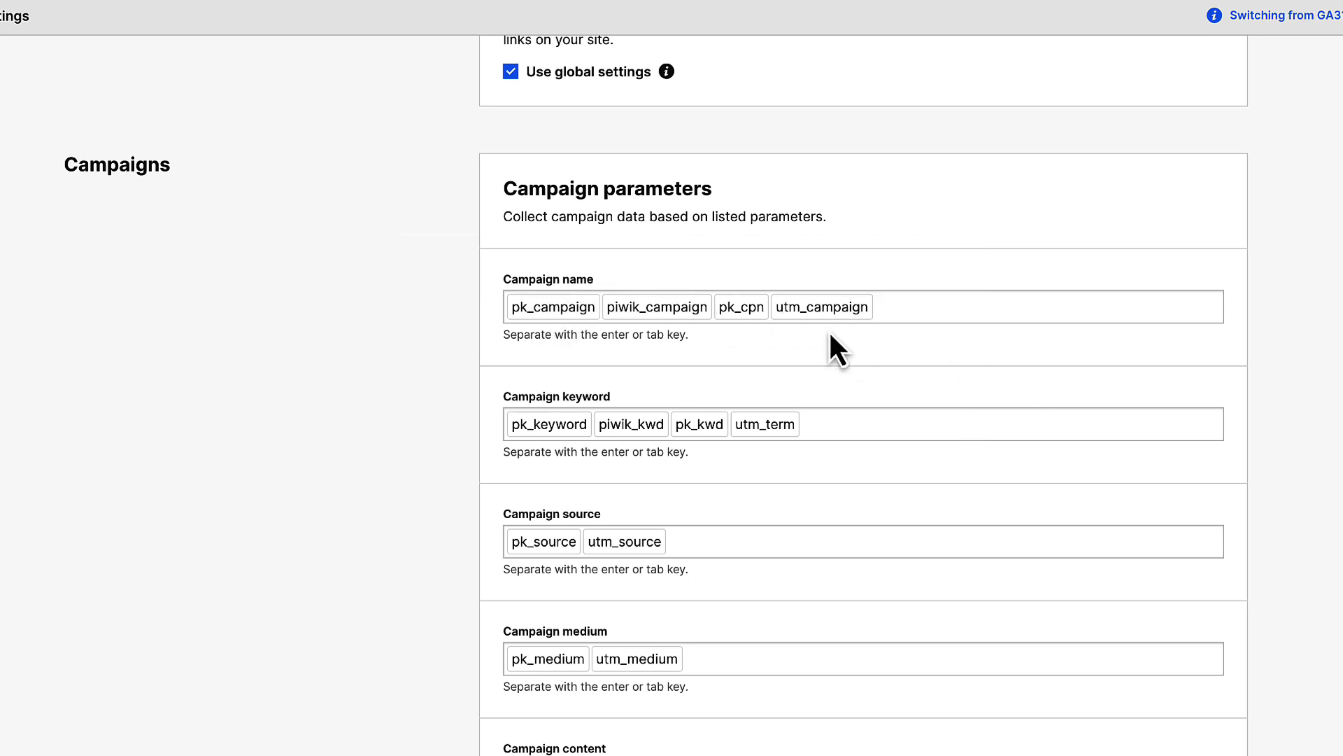
left_click(916, 305)
scroll(887, 456, "down", 10)
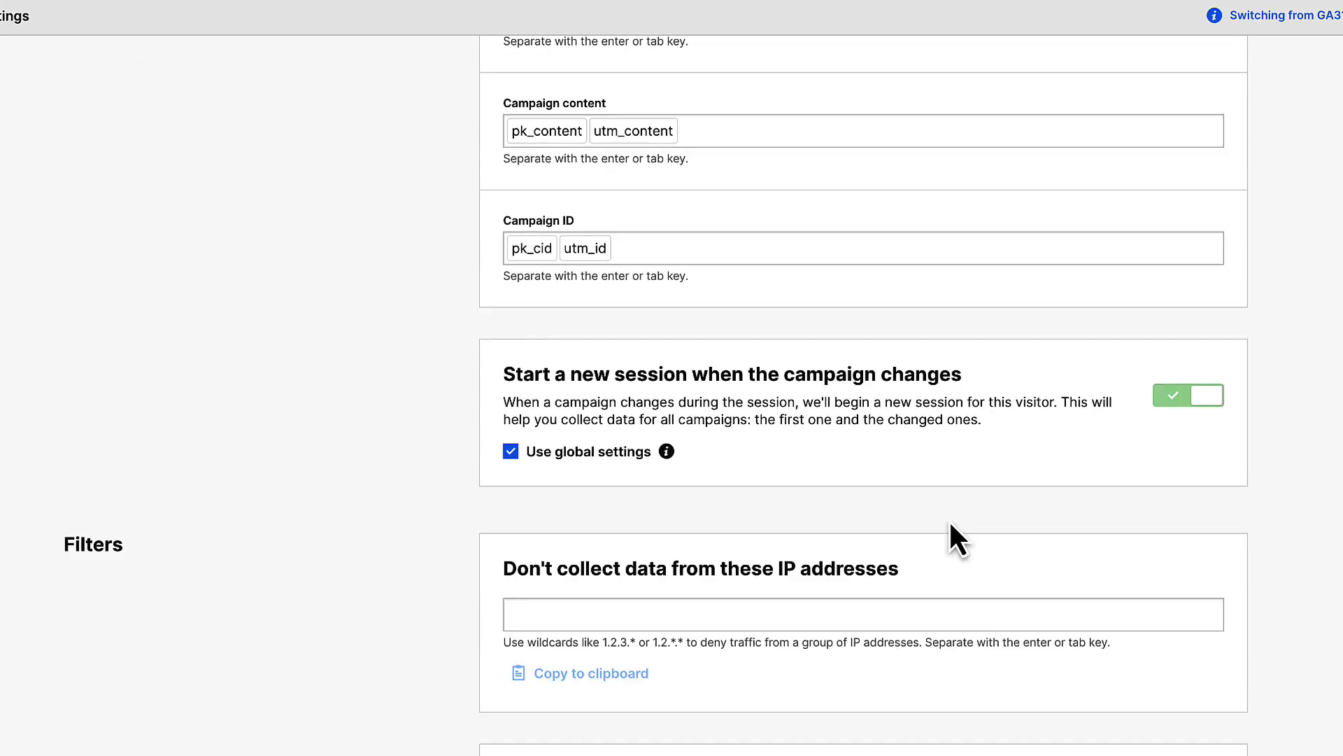
scroll(952, 526, "down", 14)
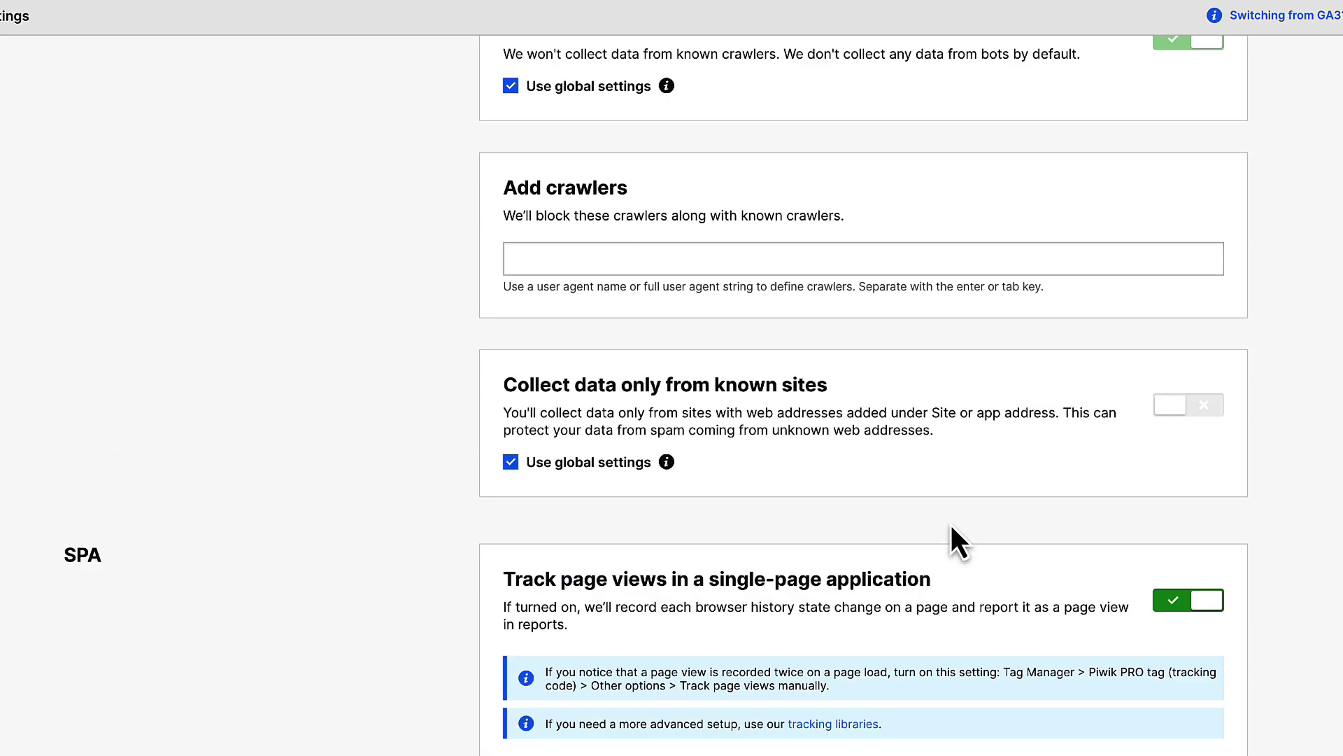
scroll(1098, 513, "up", 1)
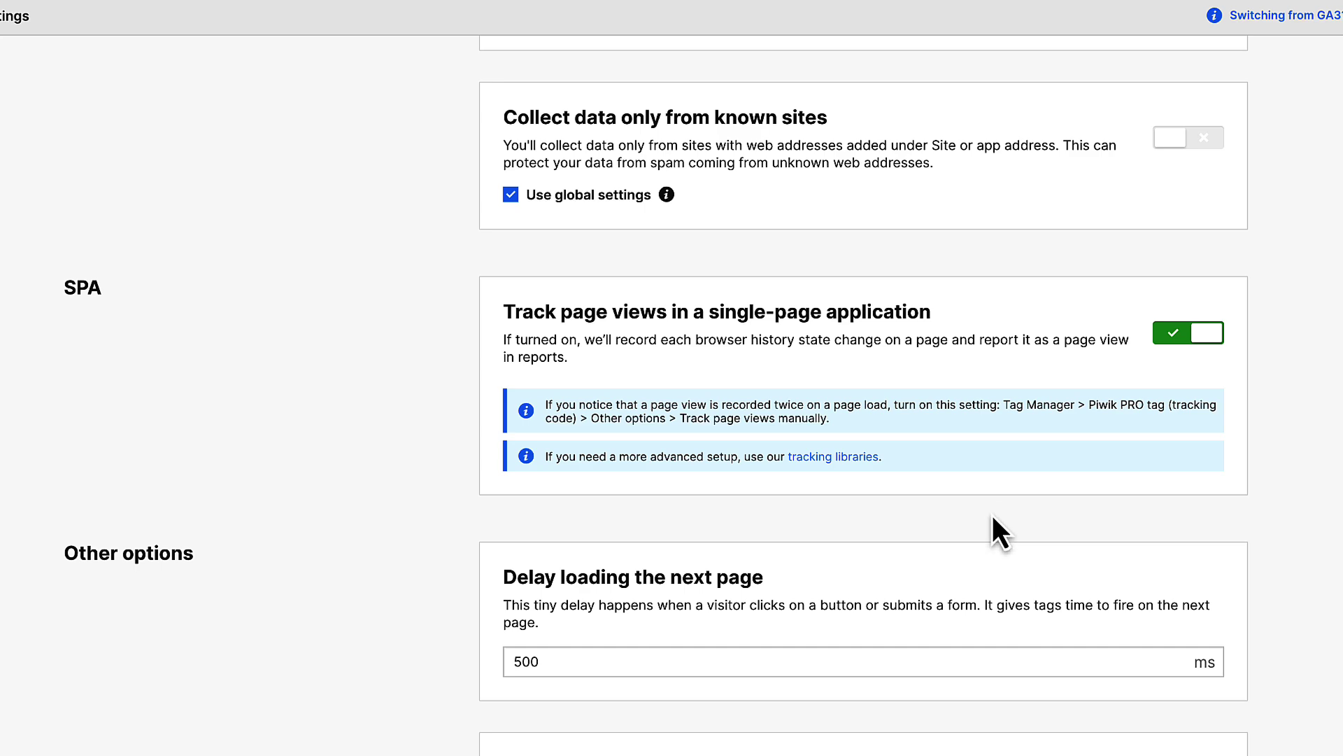
scroll(994, 518, "up", 20)
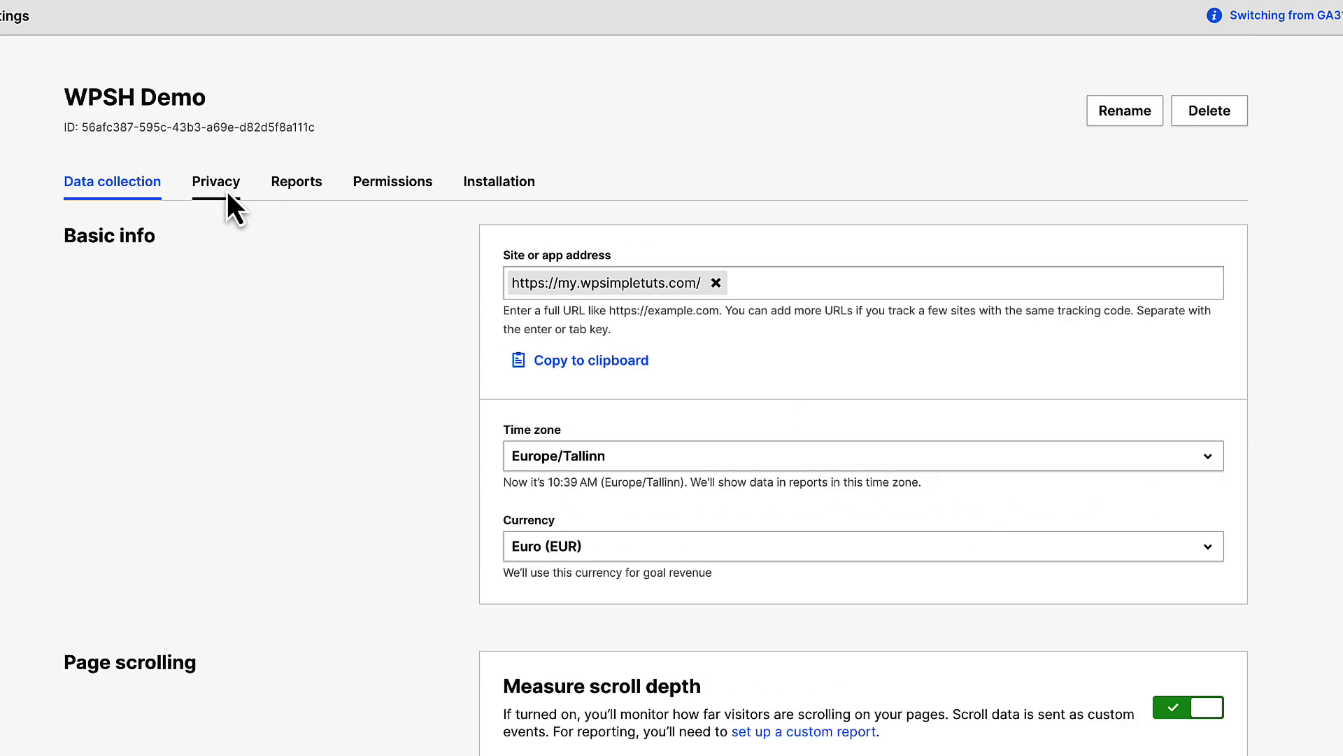
- Turn on ecommerce reports for WPSH Demo and look over its user permissions and installation options
left_click(294, 190)
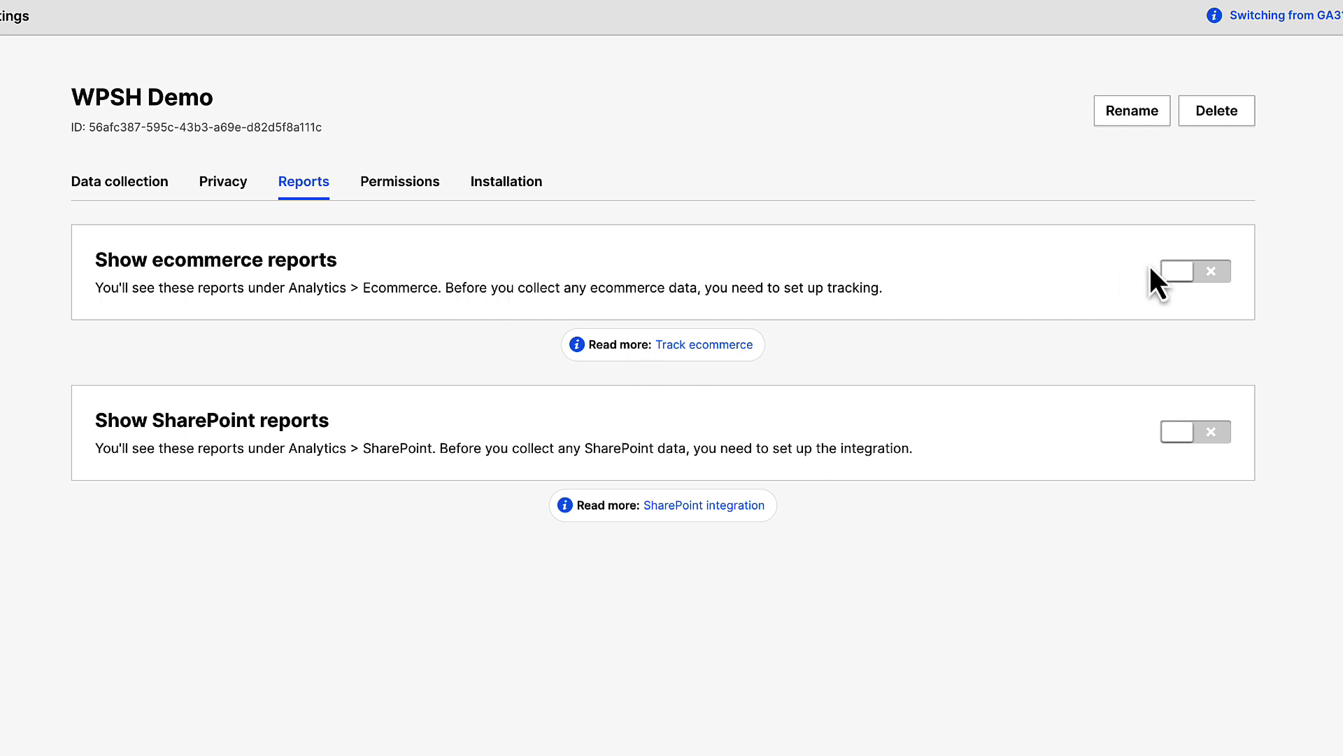
left_click(1195, 272)
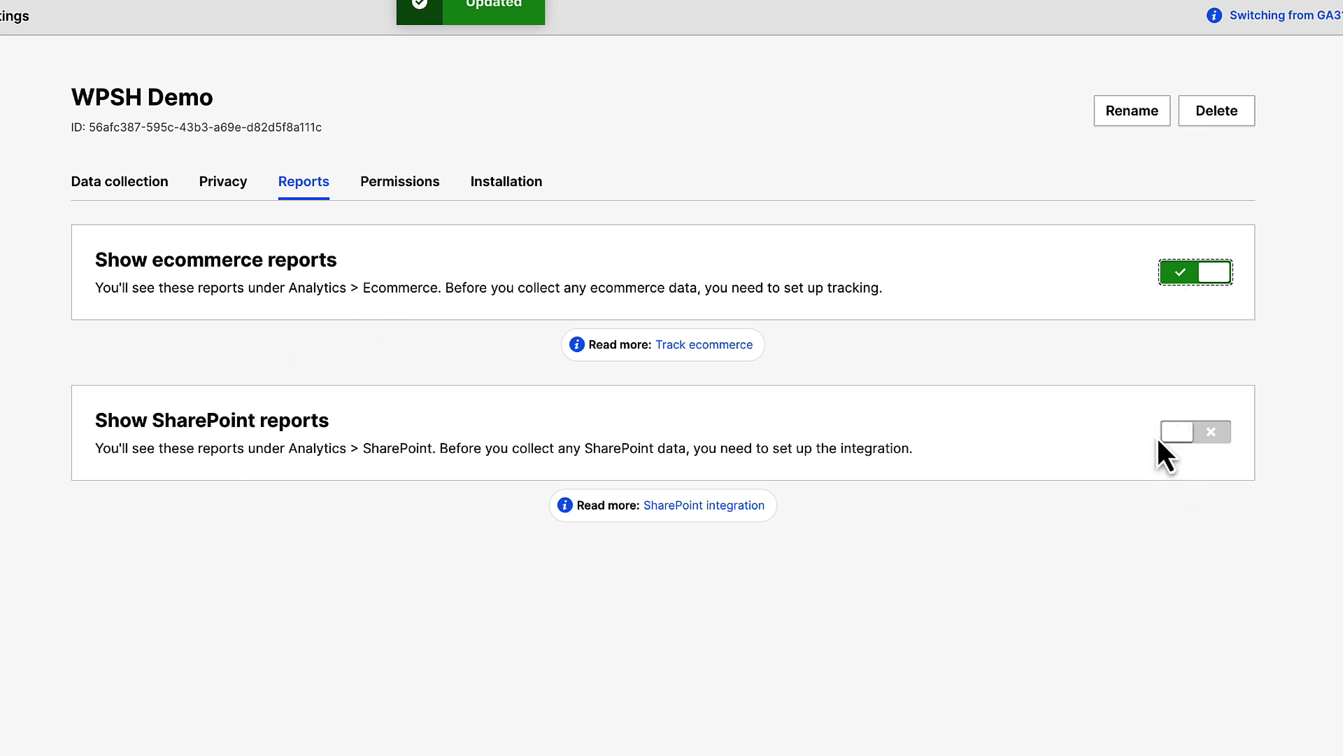
left_click(419, 203)
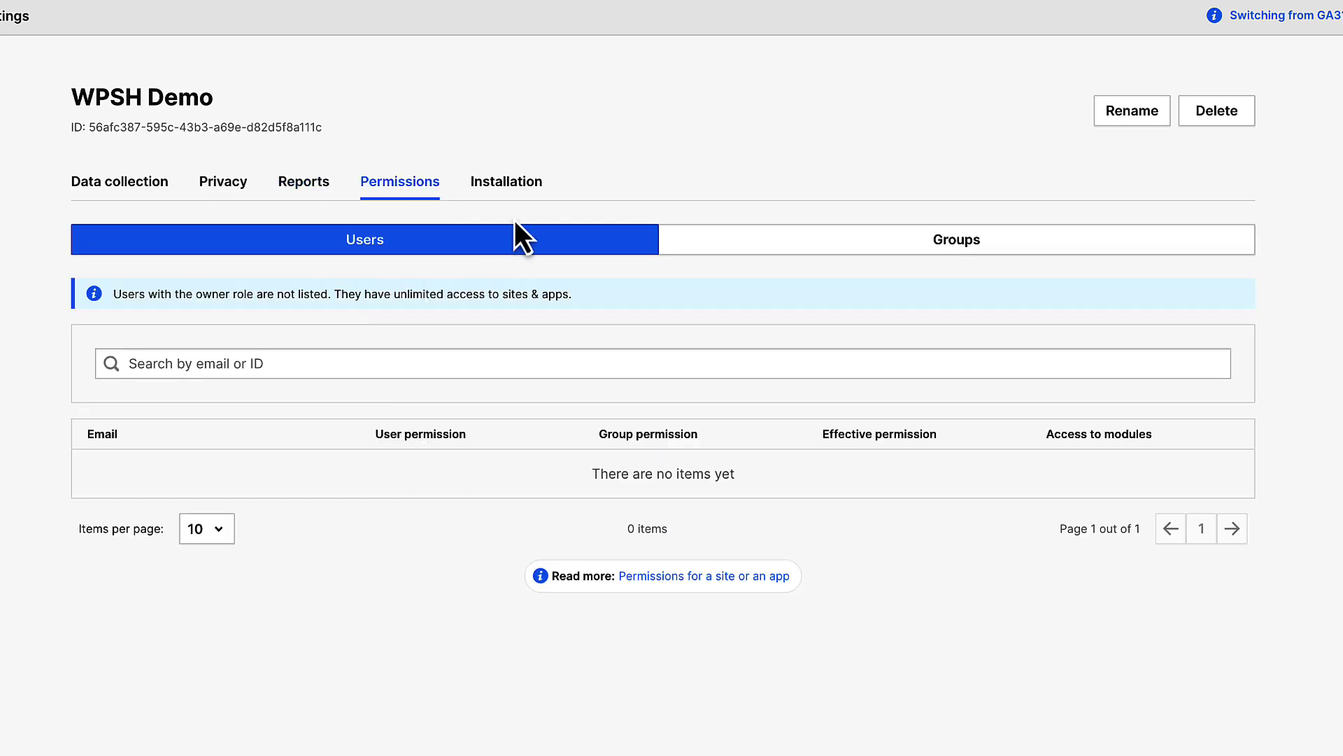
left_click(514, 184)
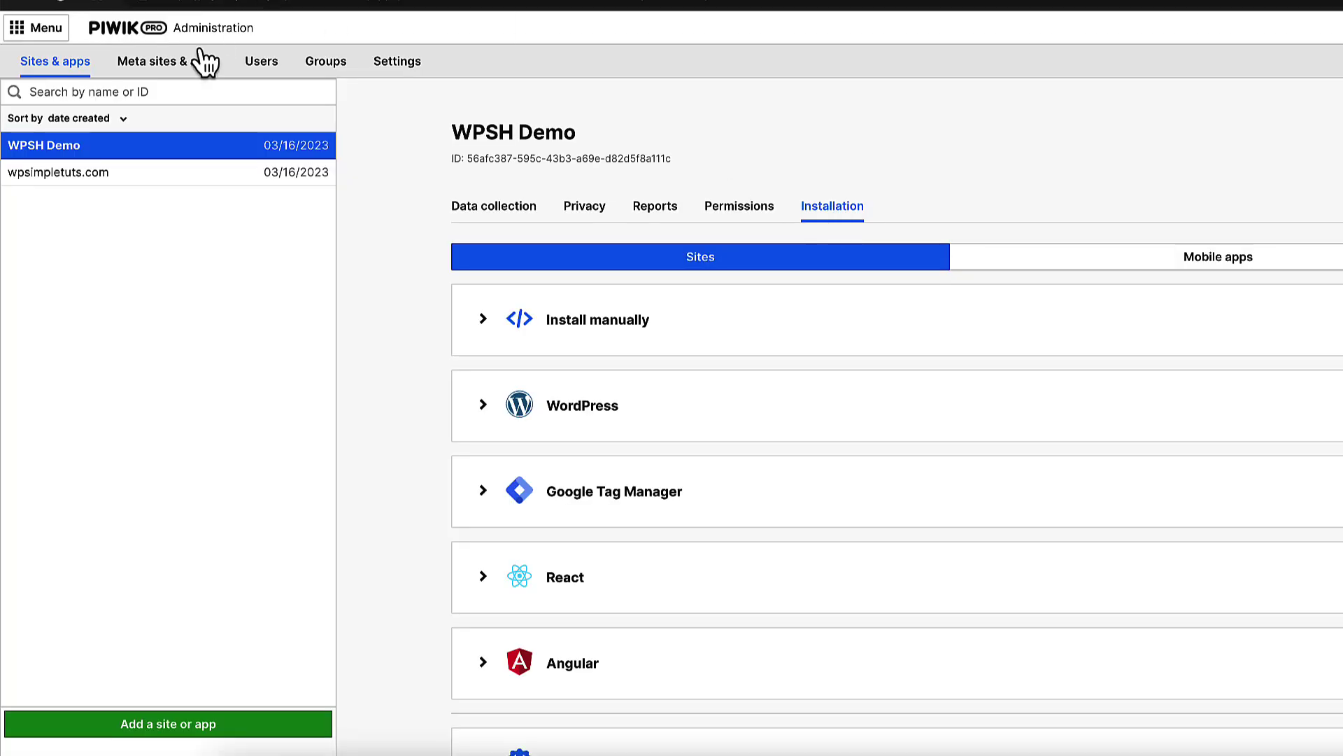
- Check the meta sites and apps section, and invite a new user to the account with their e-mail address
left_click(162, 73)
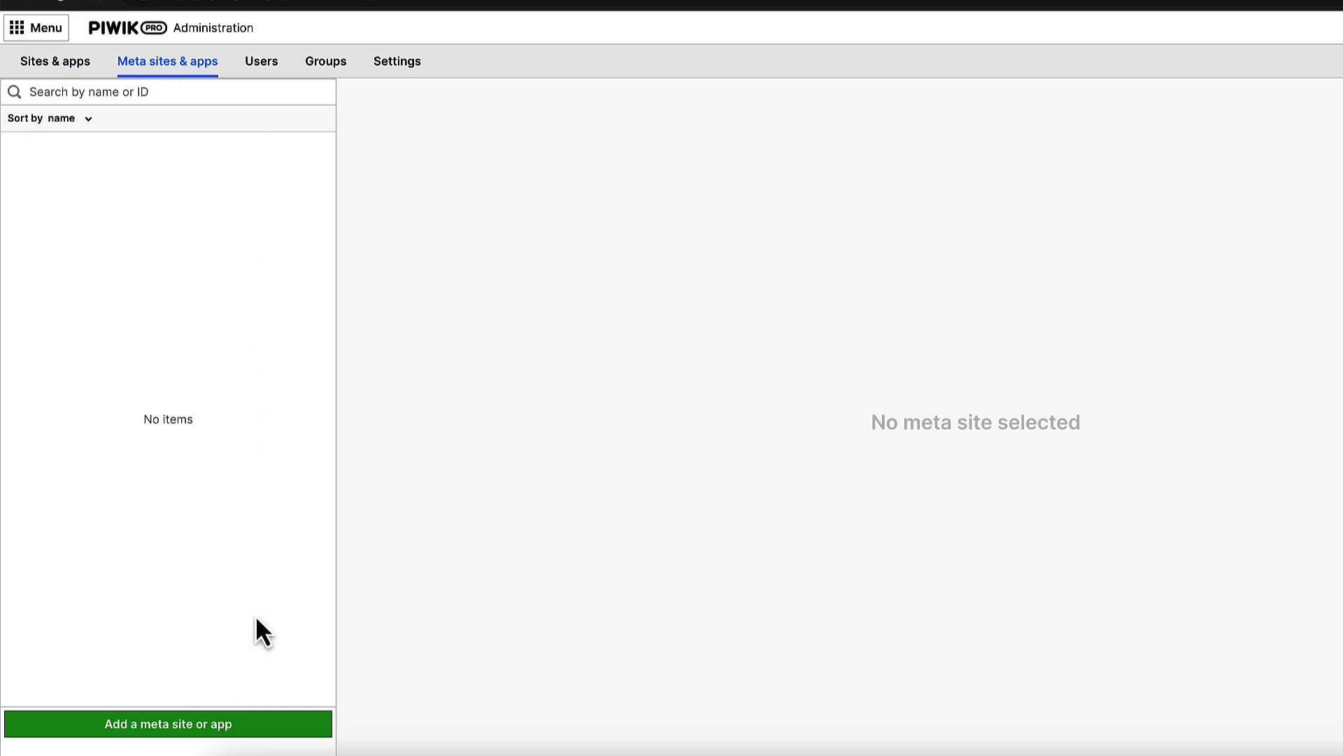
left_click(266, 70)
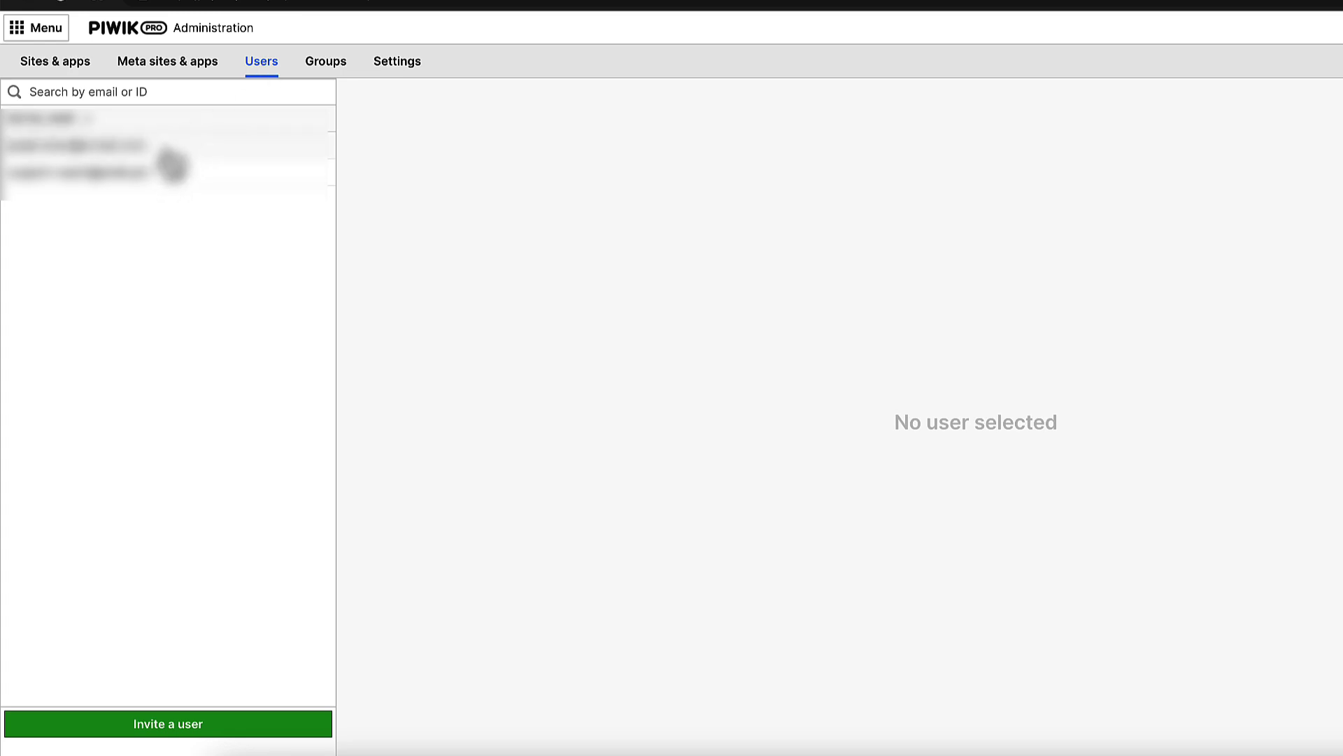
left_click(137, 146)
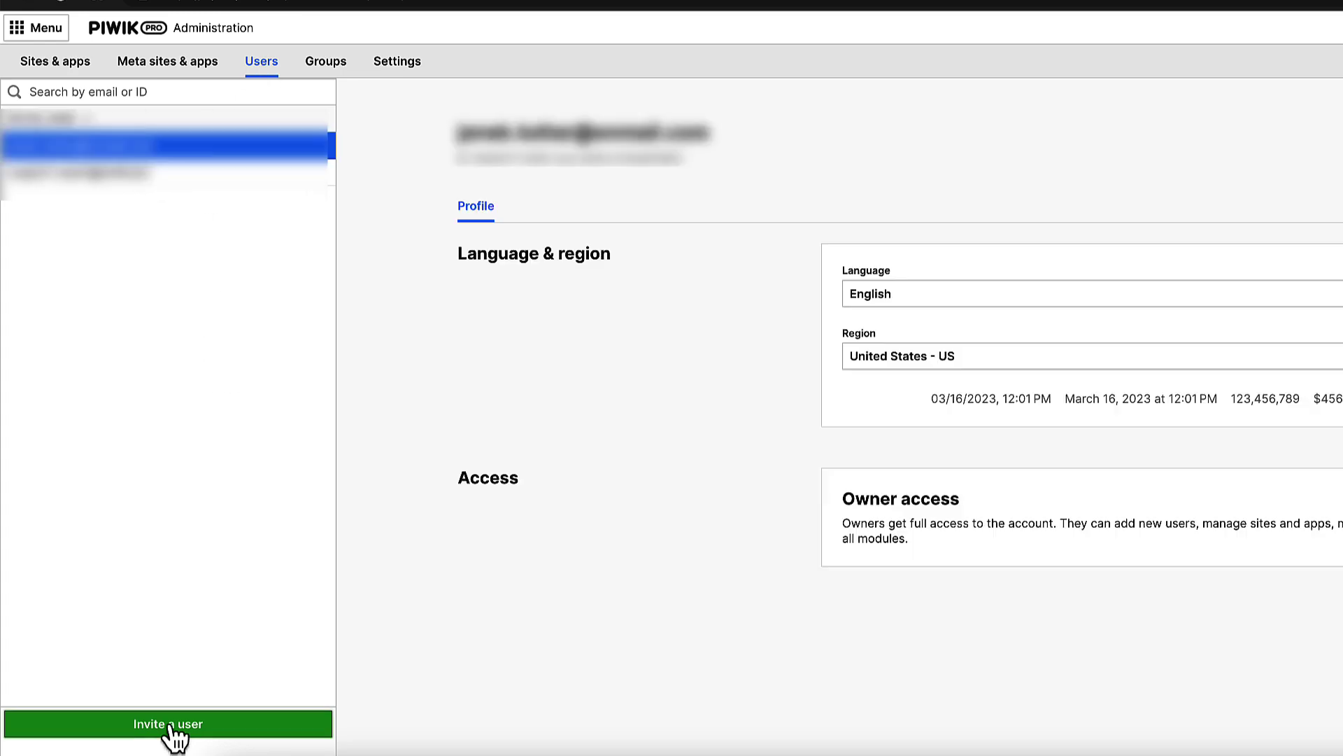
left_click(175, 725)
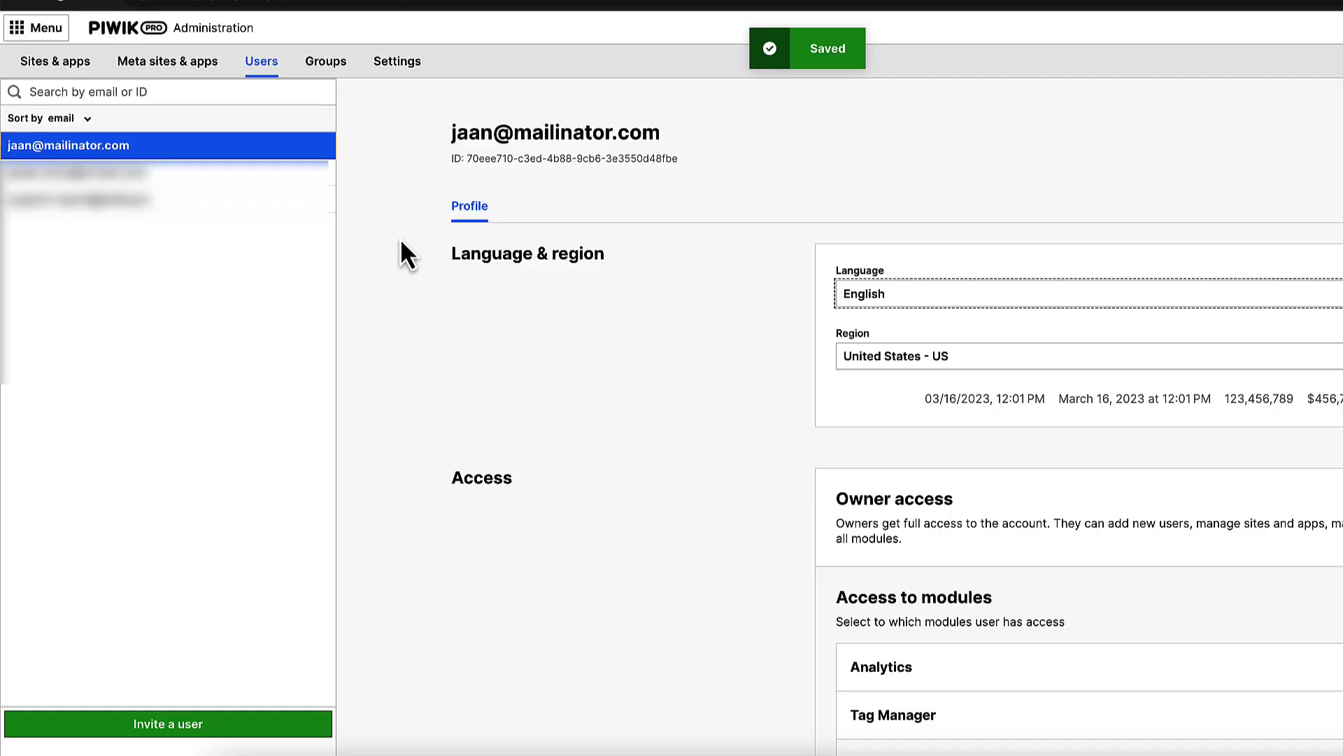
scroll(946, 418, "down", 2)
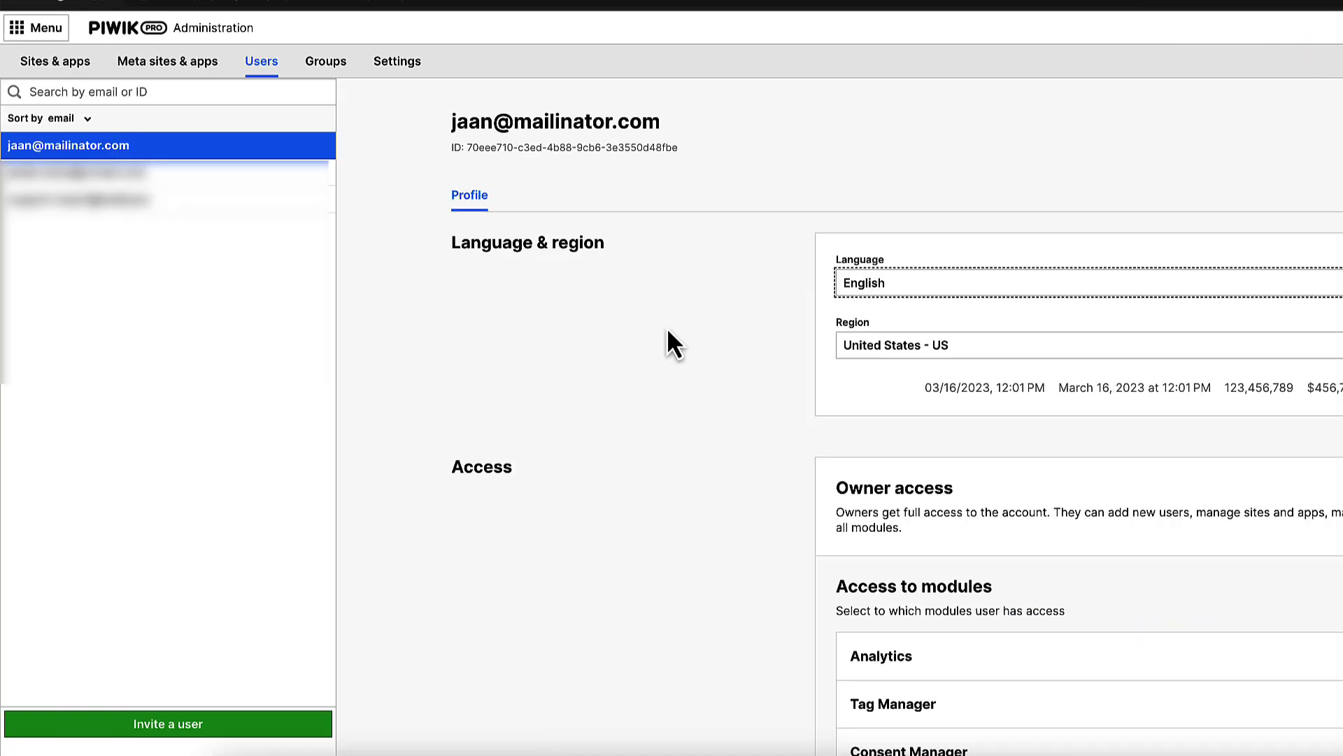
- Look at the permission levels available for the invited user on WPSH Demo, without changing the access
left_click(54, 70)
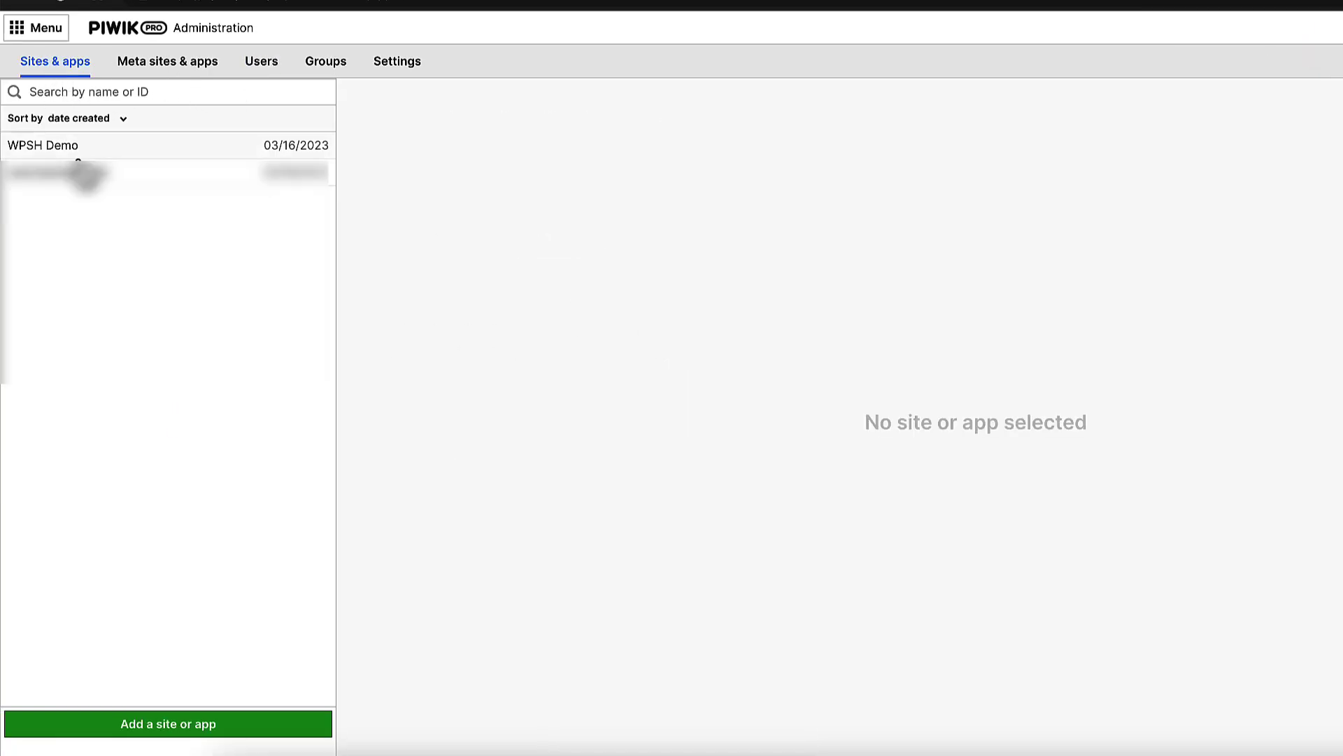
left_click(79, 149)
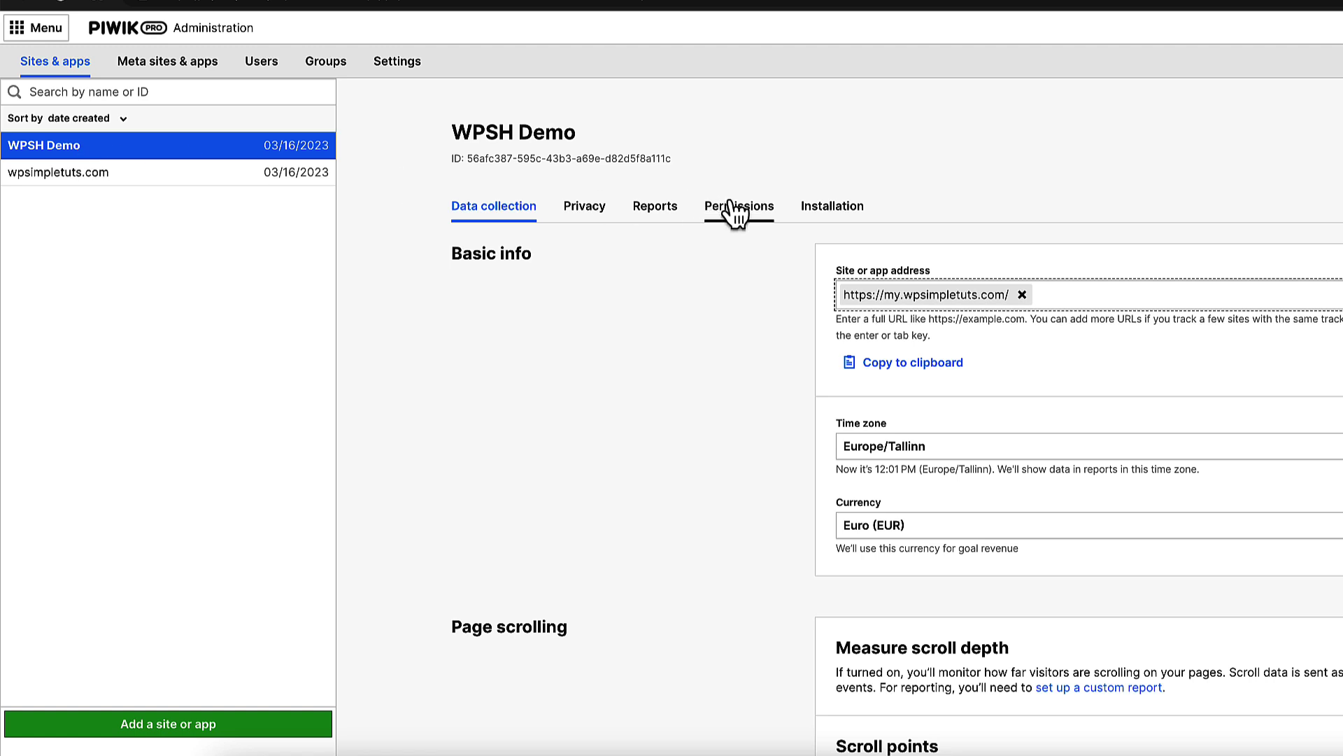
left_click(743, 207)
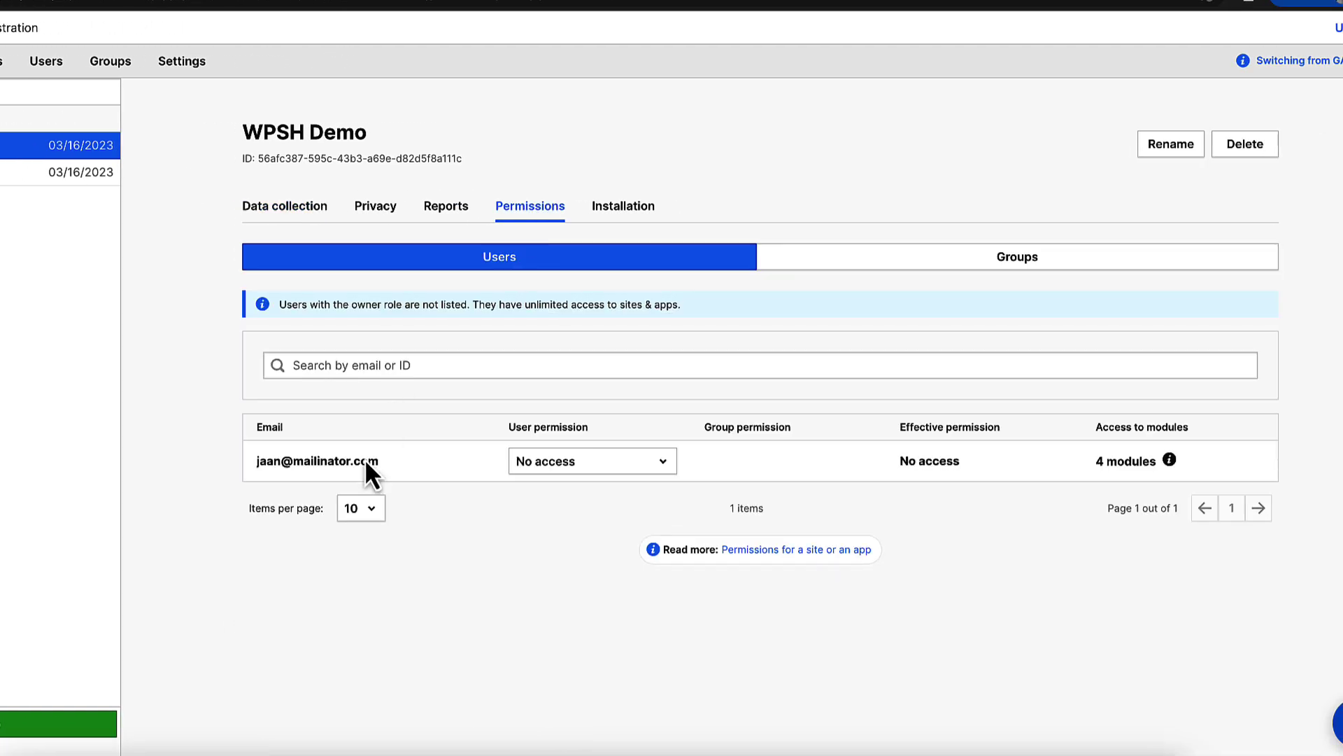
left_click(593, 464)
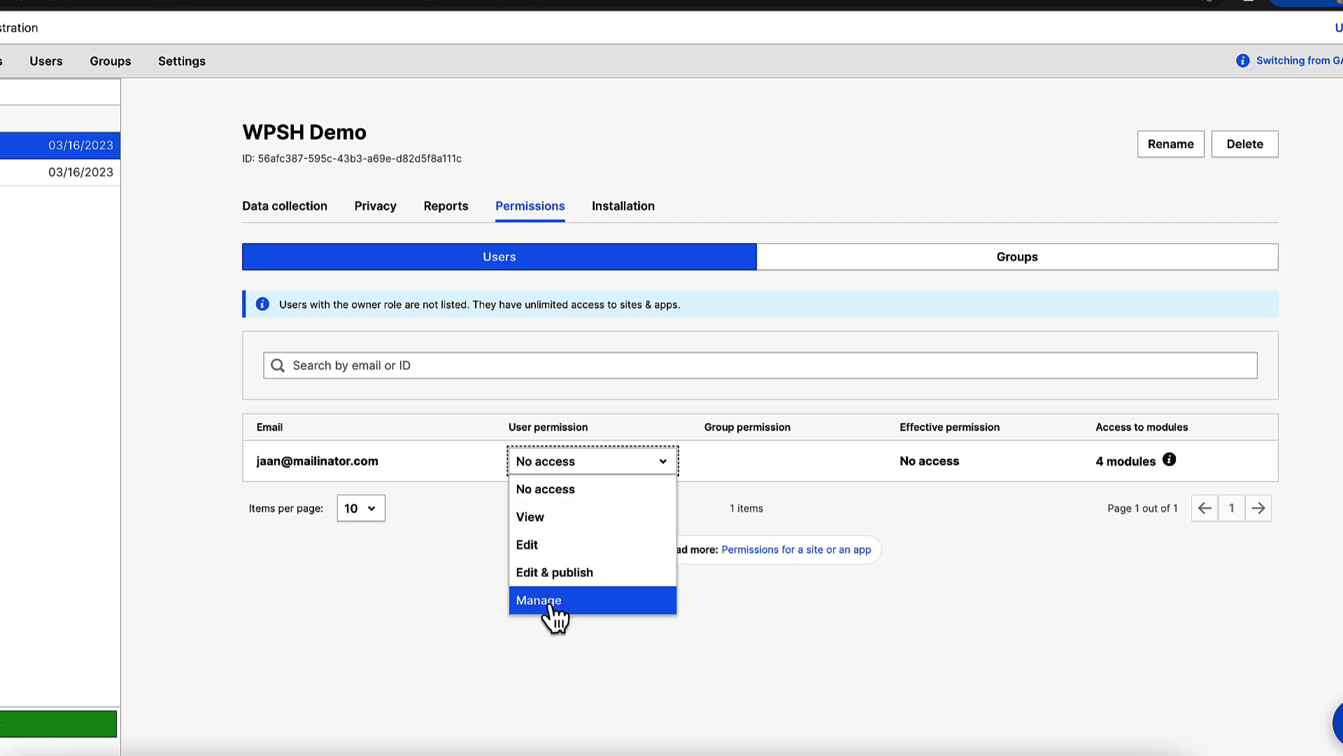
left_click(453, 570)
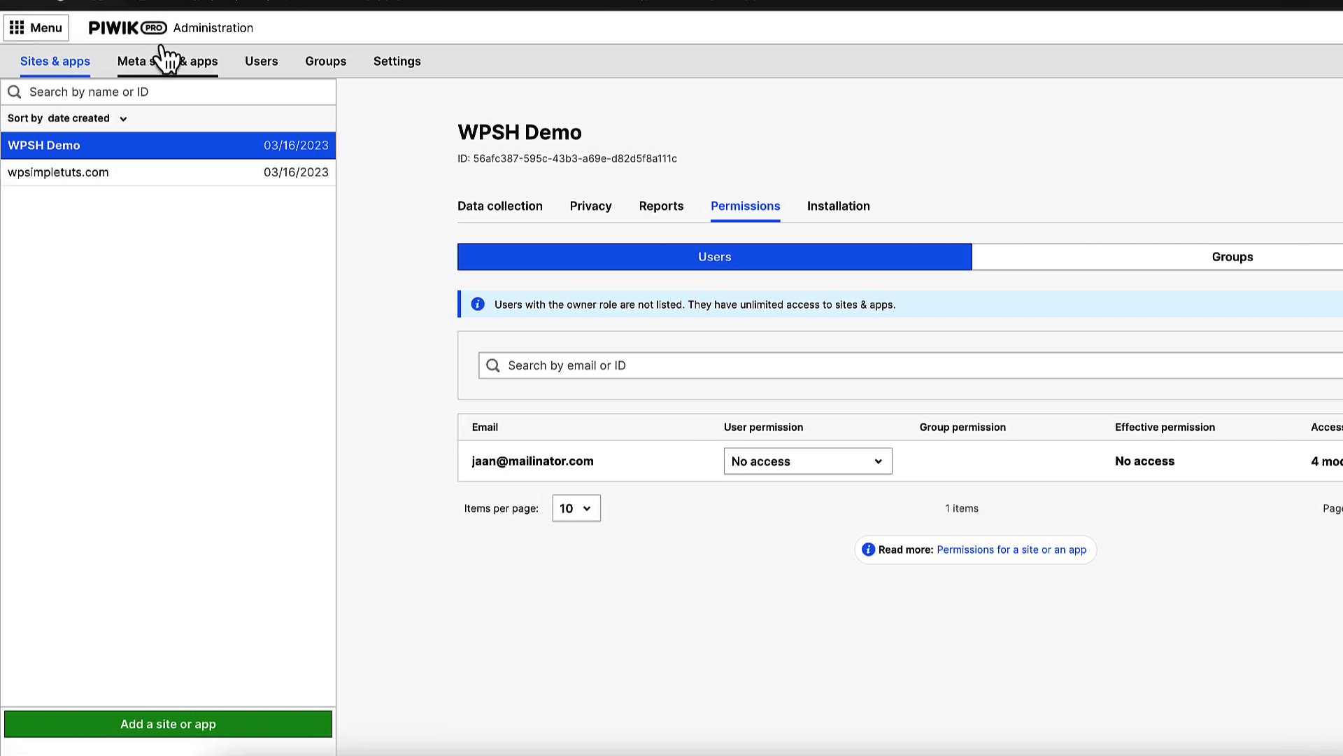
- Delete the invited user from the account and confirm the removal
left_click(50, 66)
left_click(245, 149)
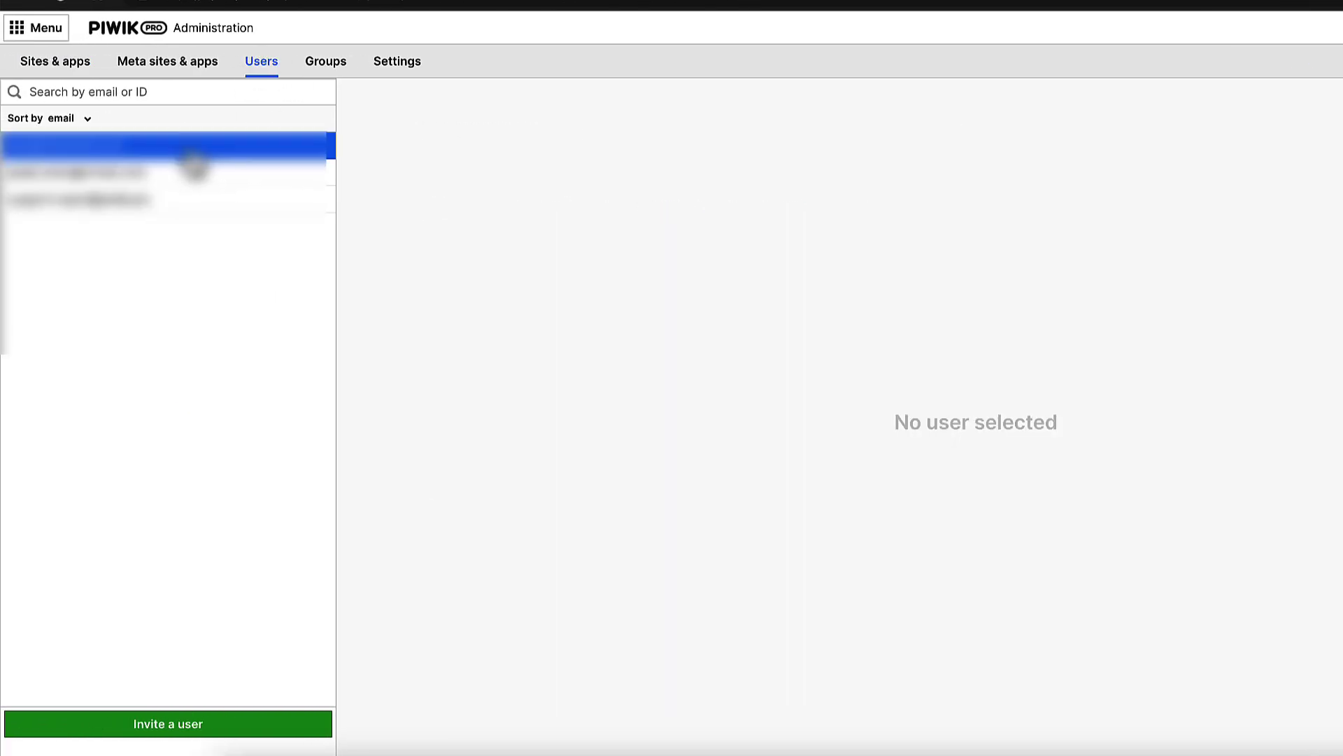
left_click(1342, 146)
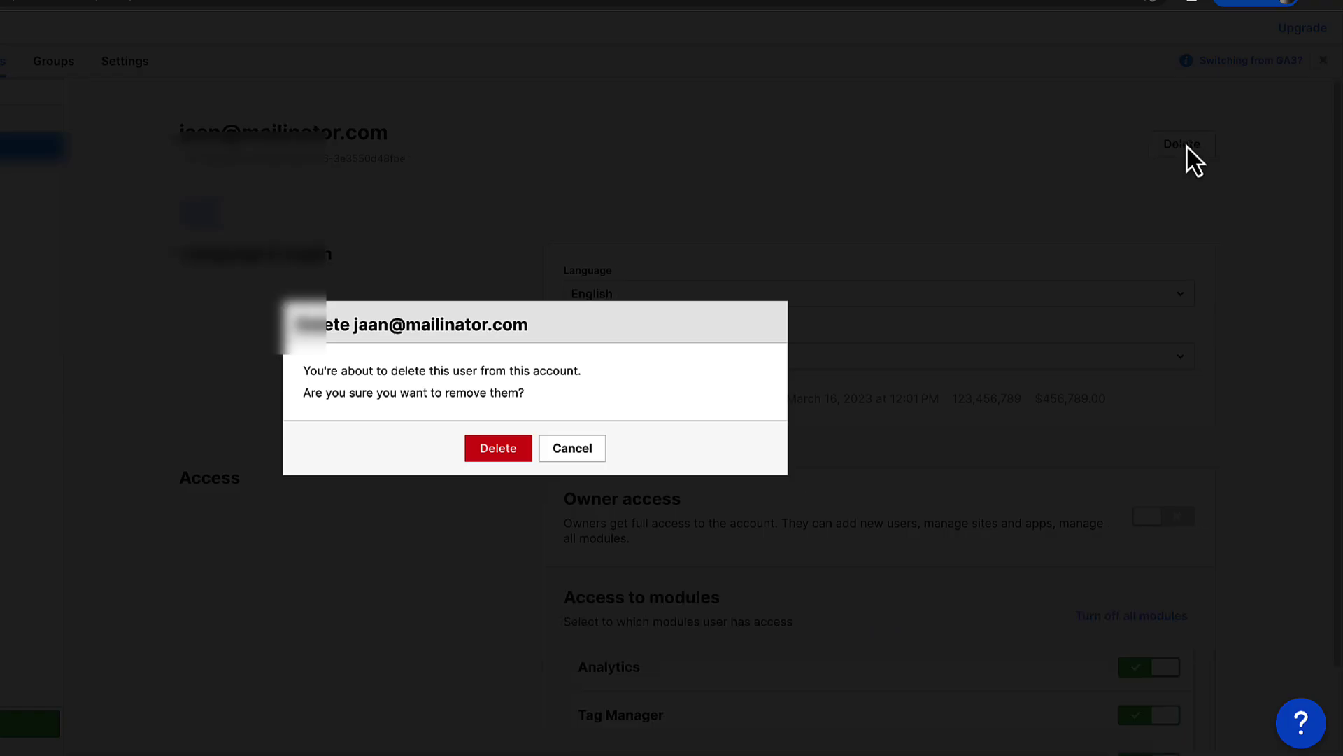
left_click(497, 447)
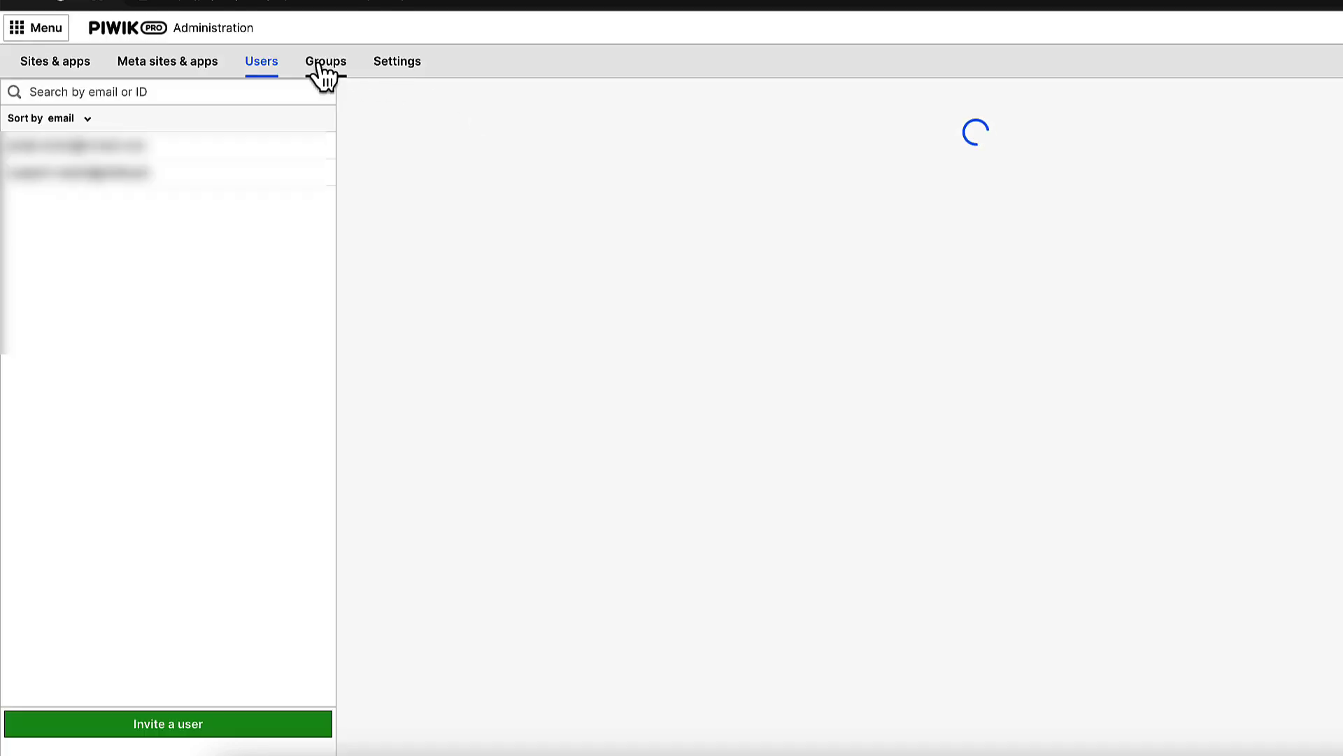
- Review the groups, the global site and app data collection settings, the opt-out form, the subscription plan and the audit log
left_click(322, 70)
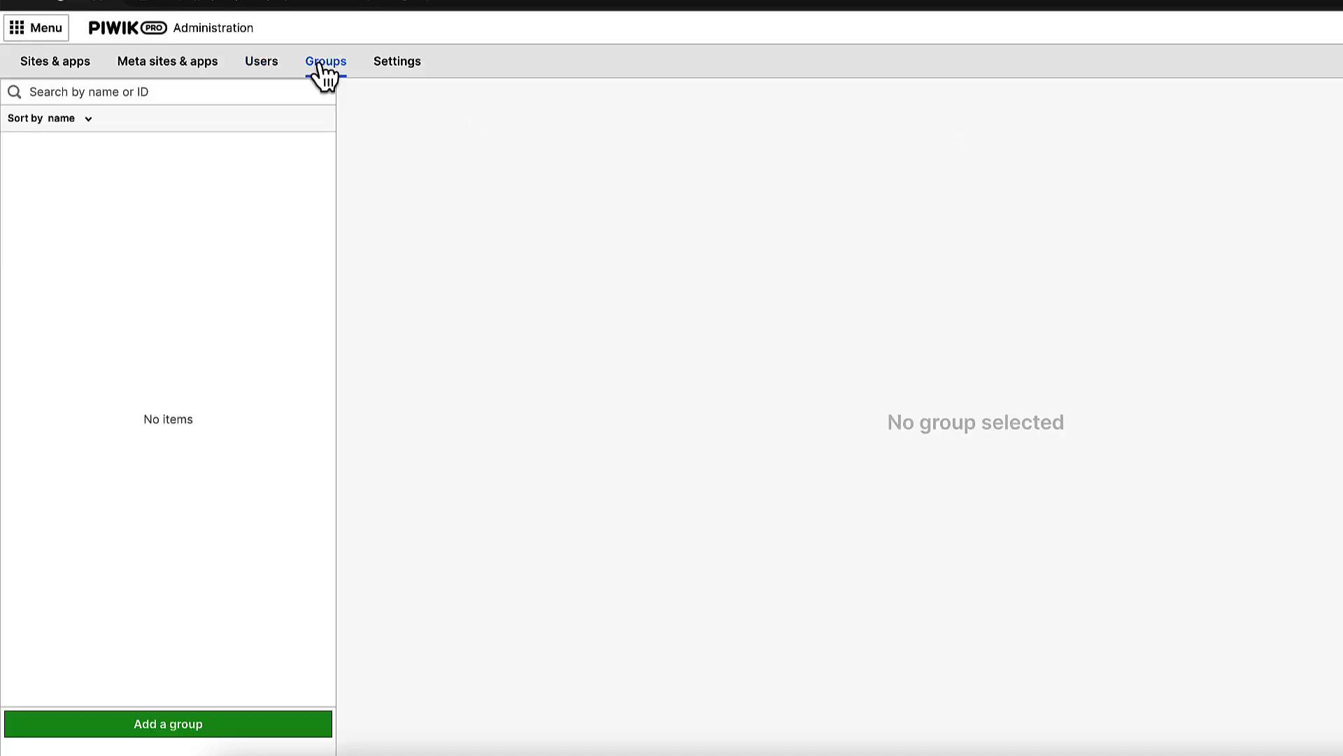
left_click(413, 70)
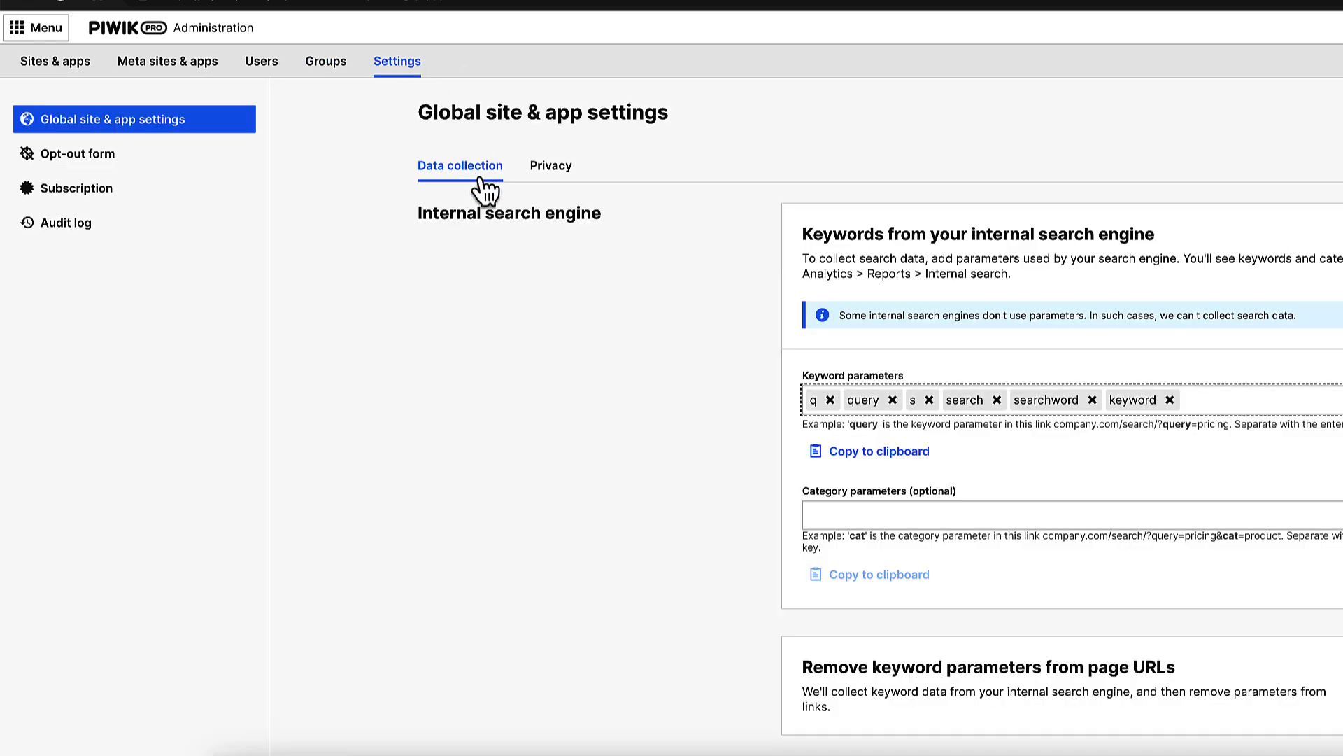
scroll(900, 361, "down", 9)
scroll(902, 371, "up", 9)
left_click(91, 164)
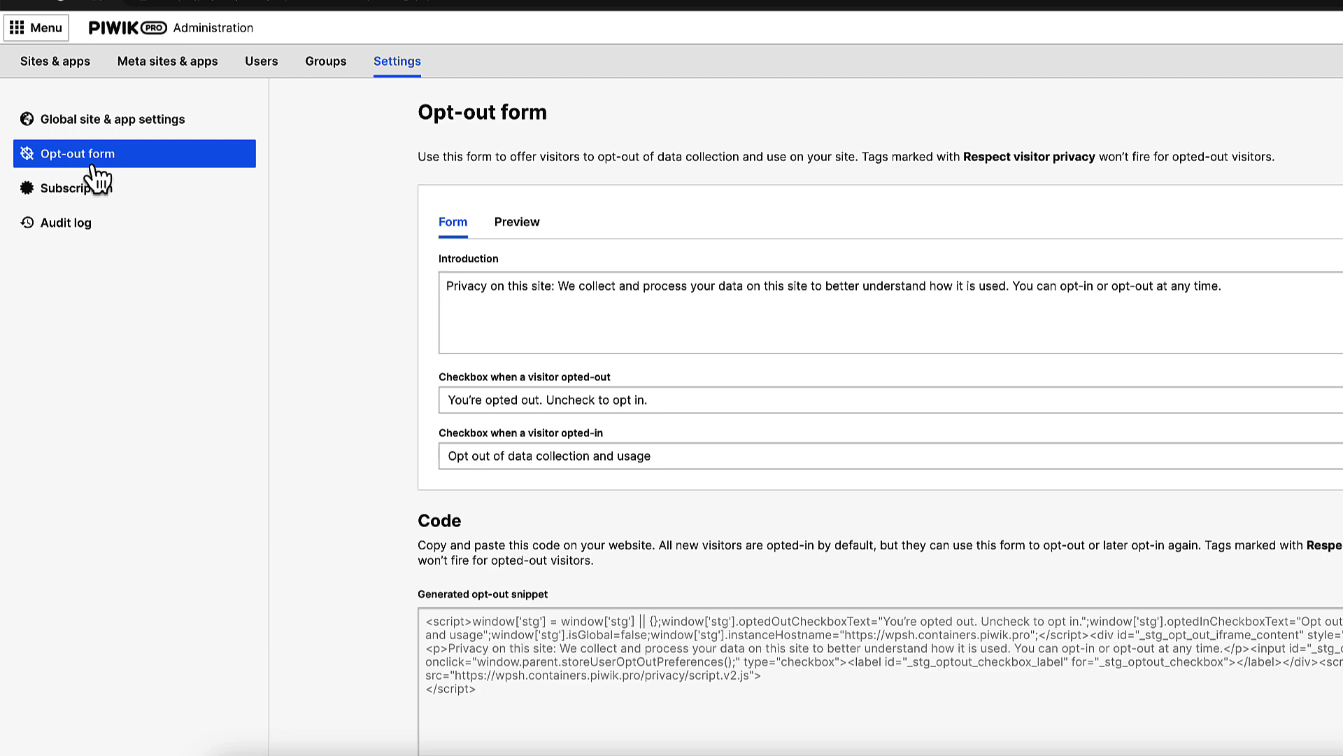
left_click(97, 183)
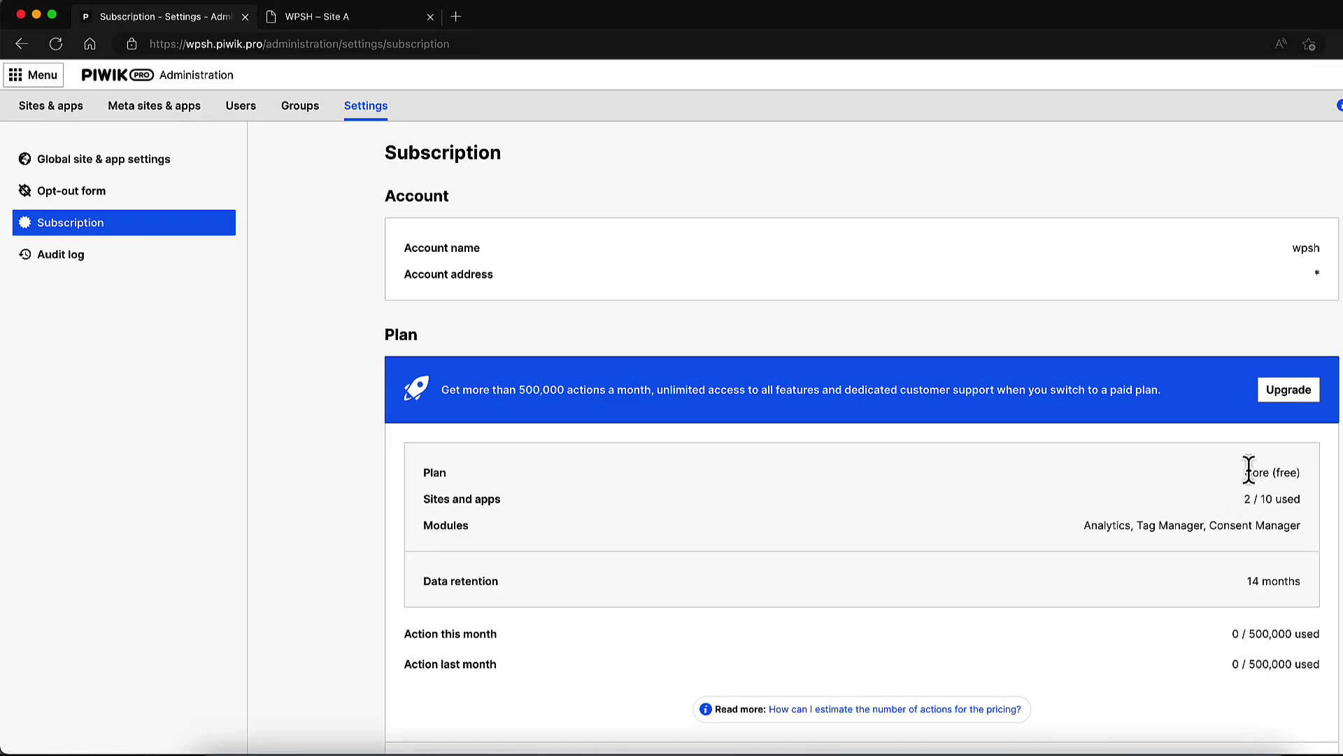
left_click_drag(1244, 472, 1299, 473)
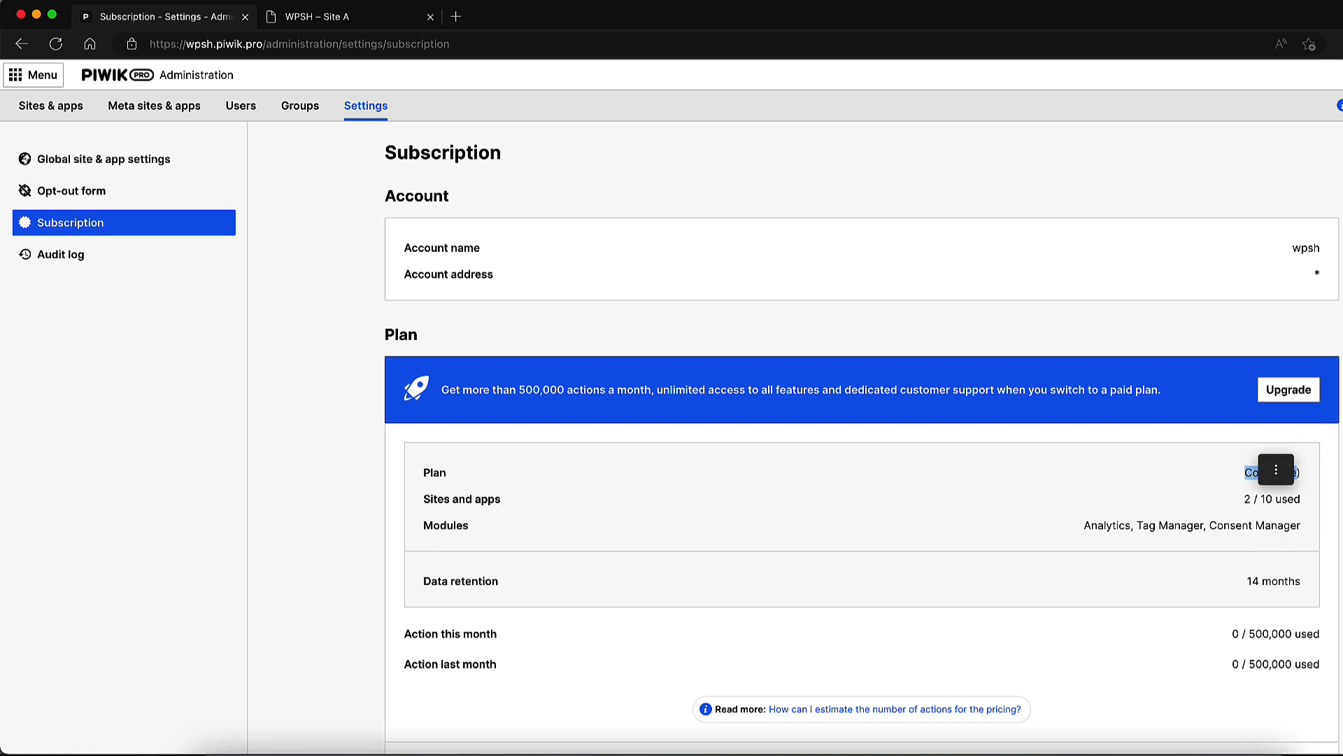
scroll(862, 420, "down", 2)
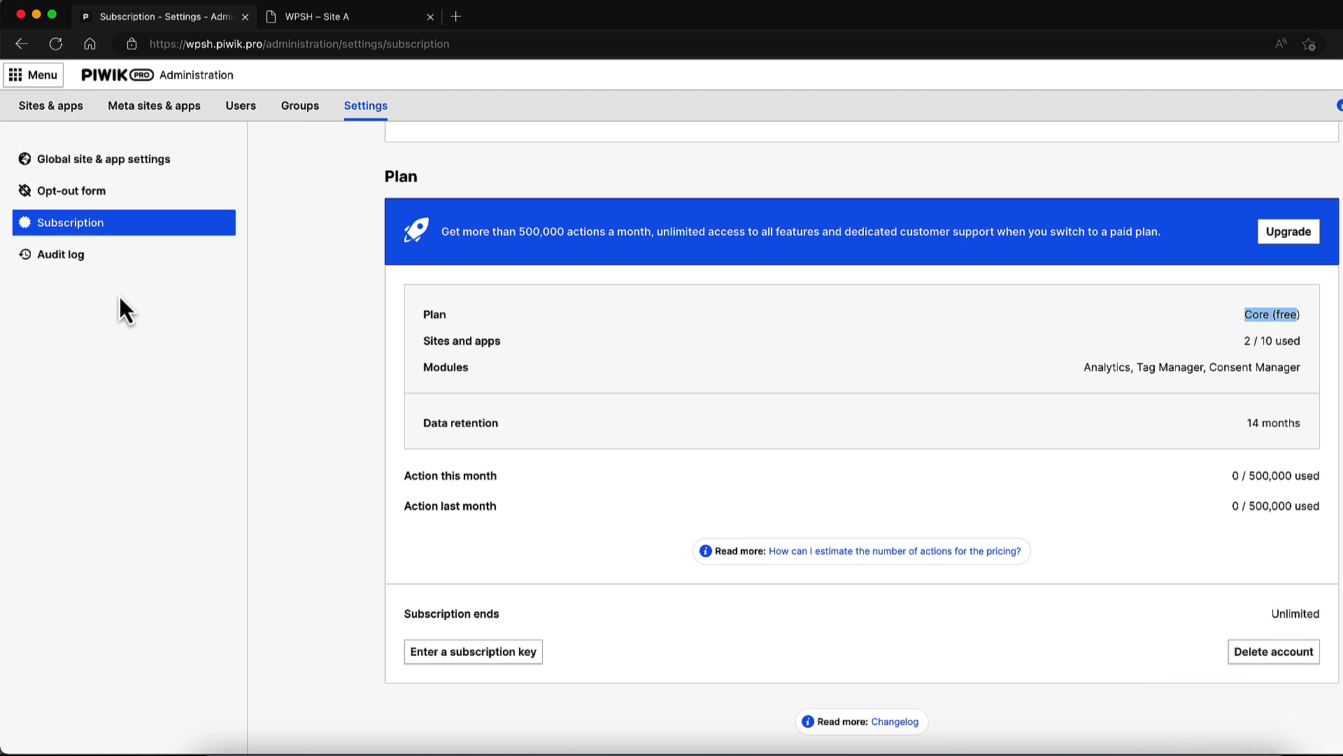
left_click(81, 260)
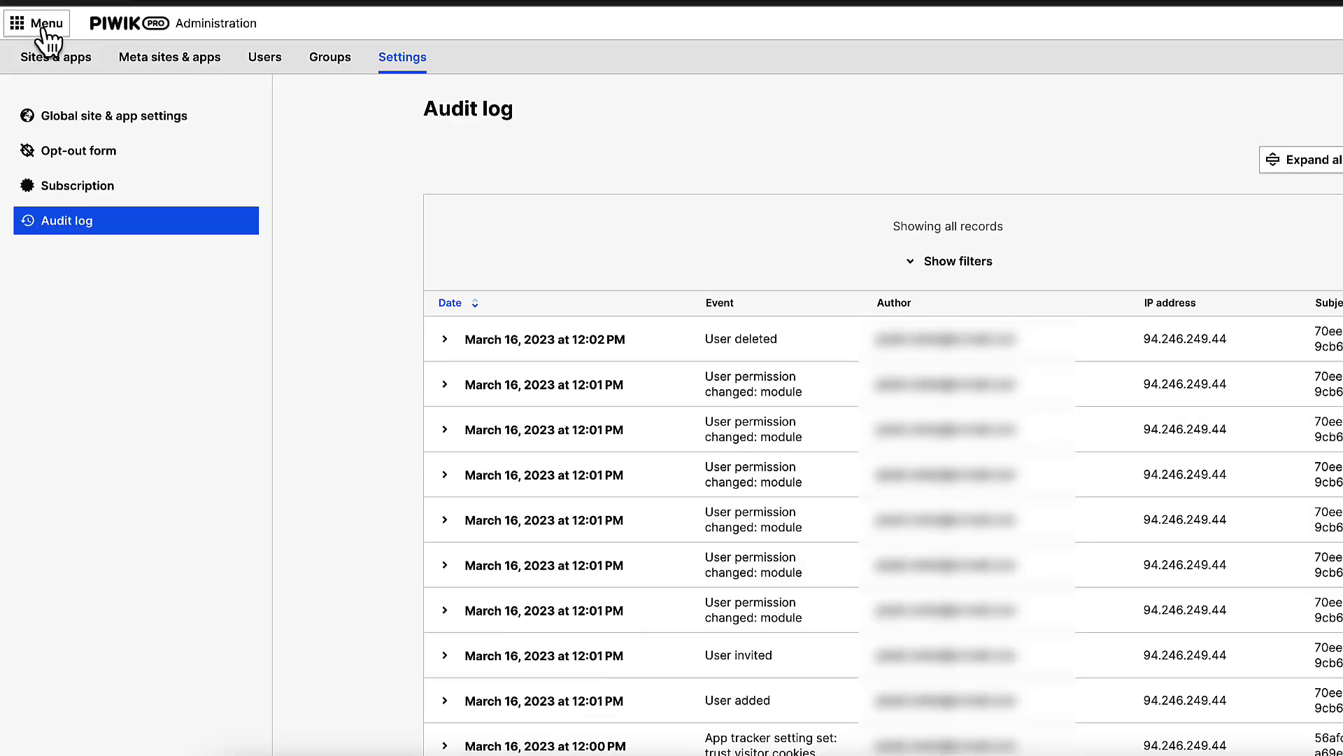
- Switch to the Analytics module and read the dashboard notice about installing the container and when data appears
left_click(39, 79)
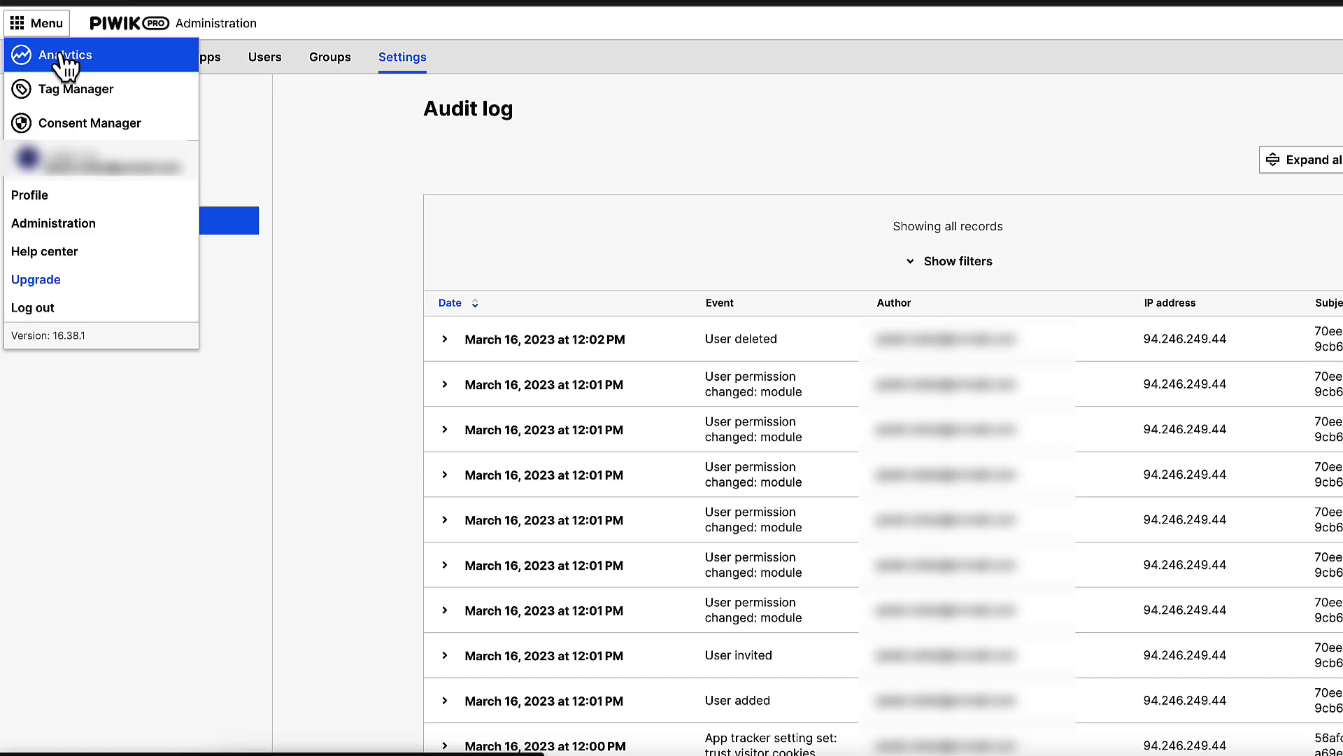
left_click(60, 54)
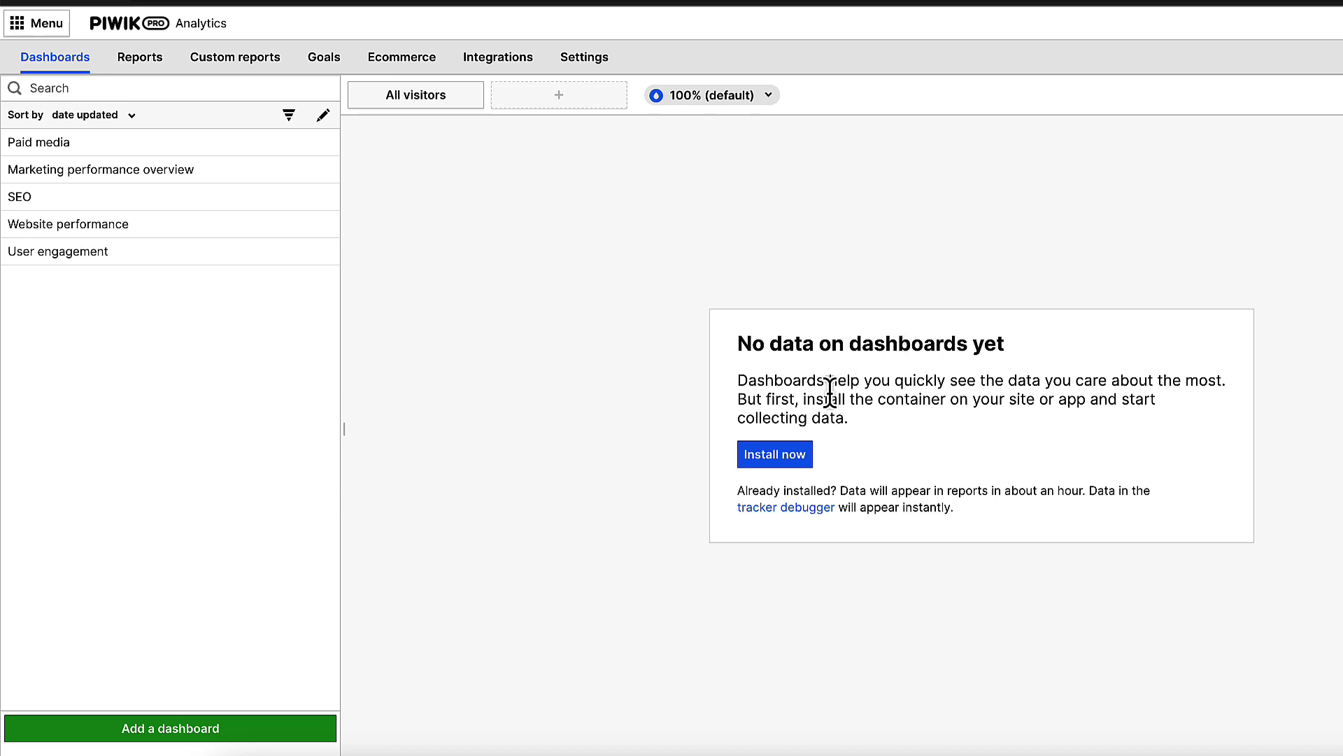
left_click_drag(737, 398, 1078, 441)
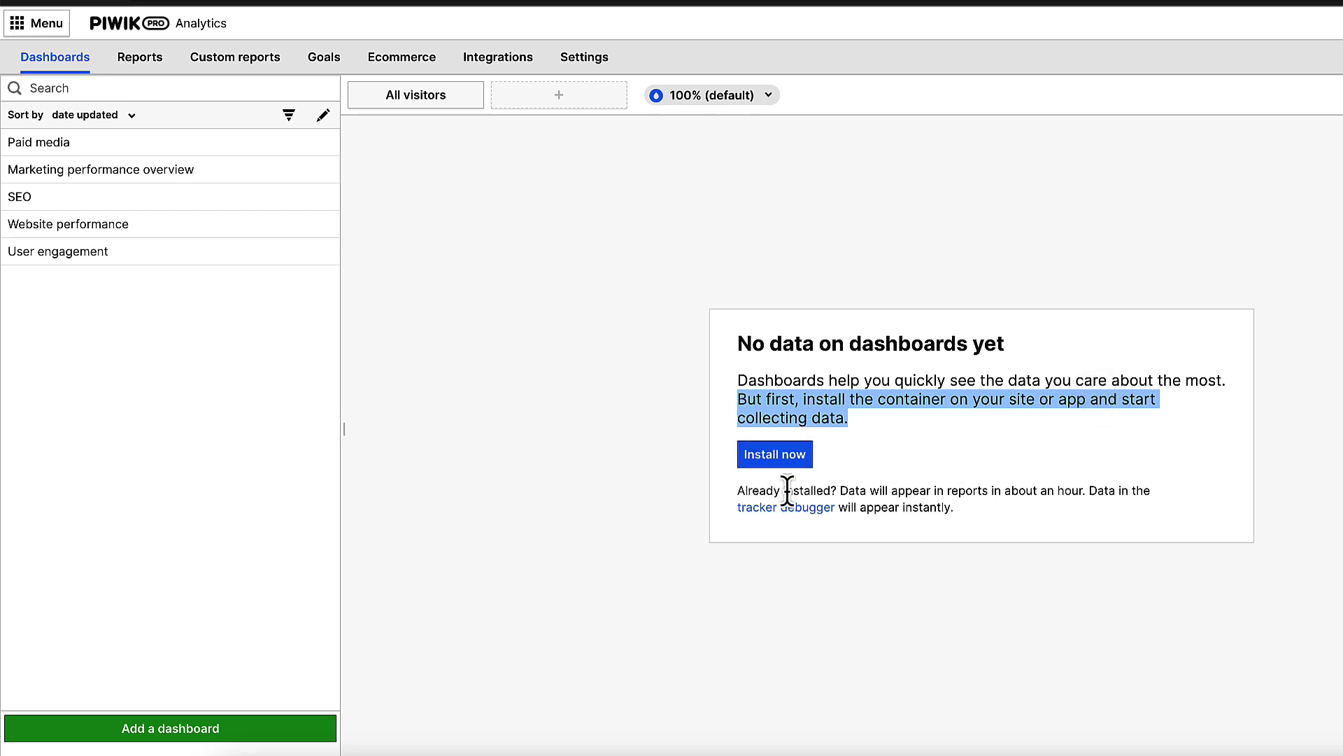
left_click(902, 494)
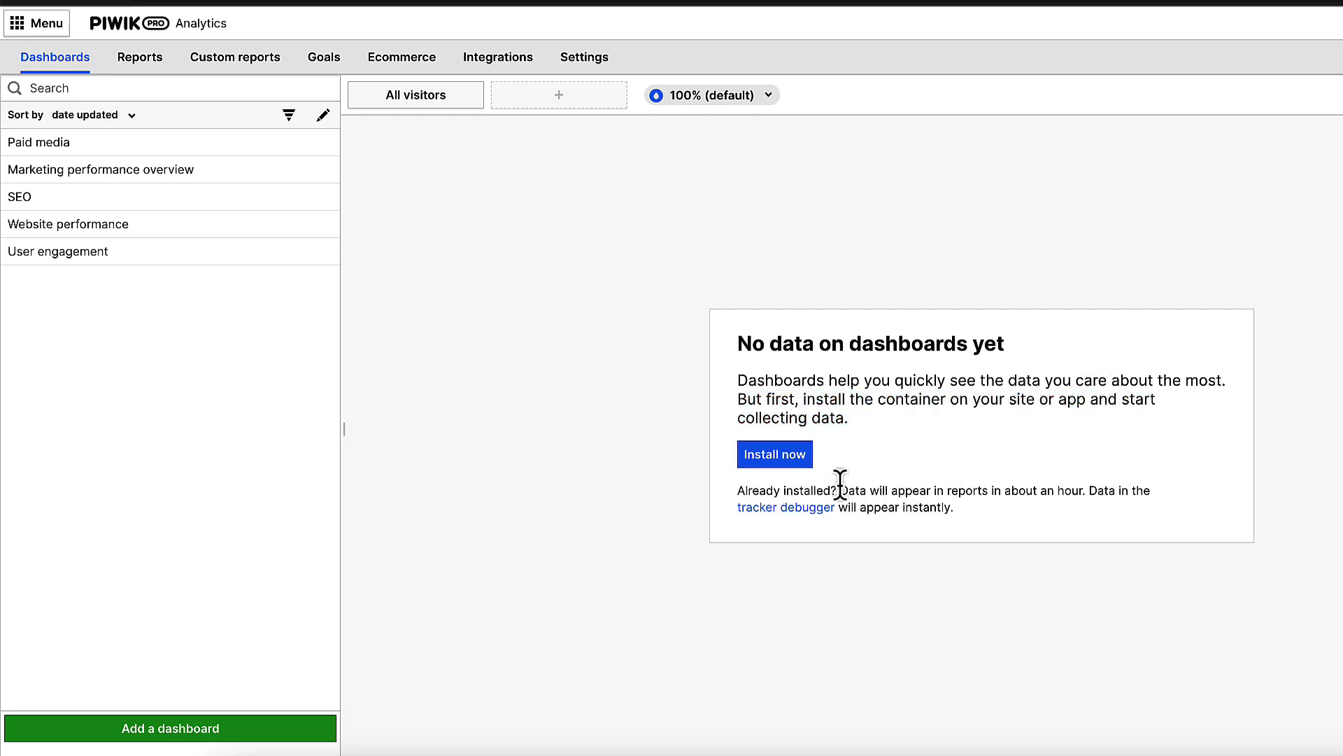
left_click_drag(839, 488, 1057, 515)
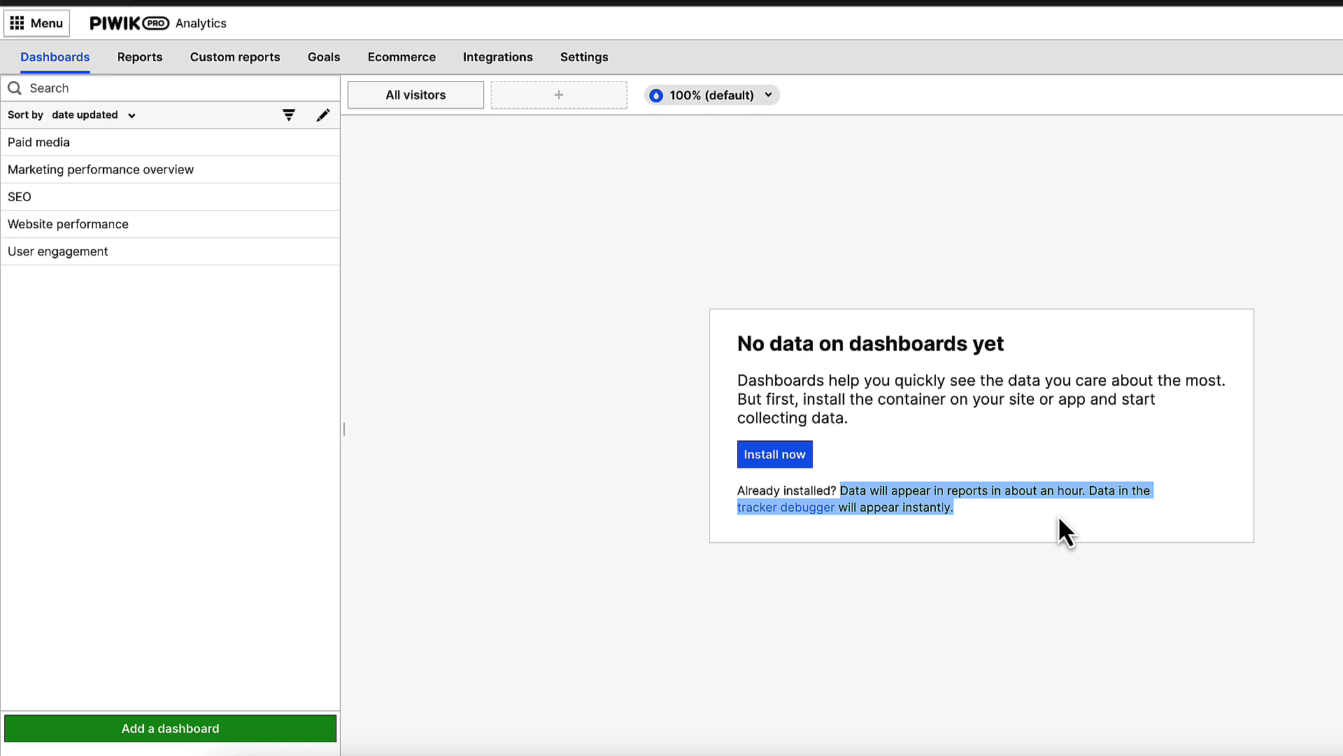
left_click(923, 542)
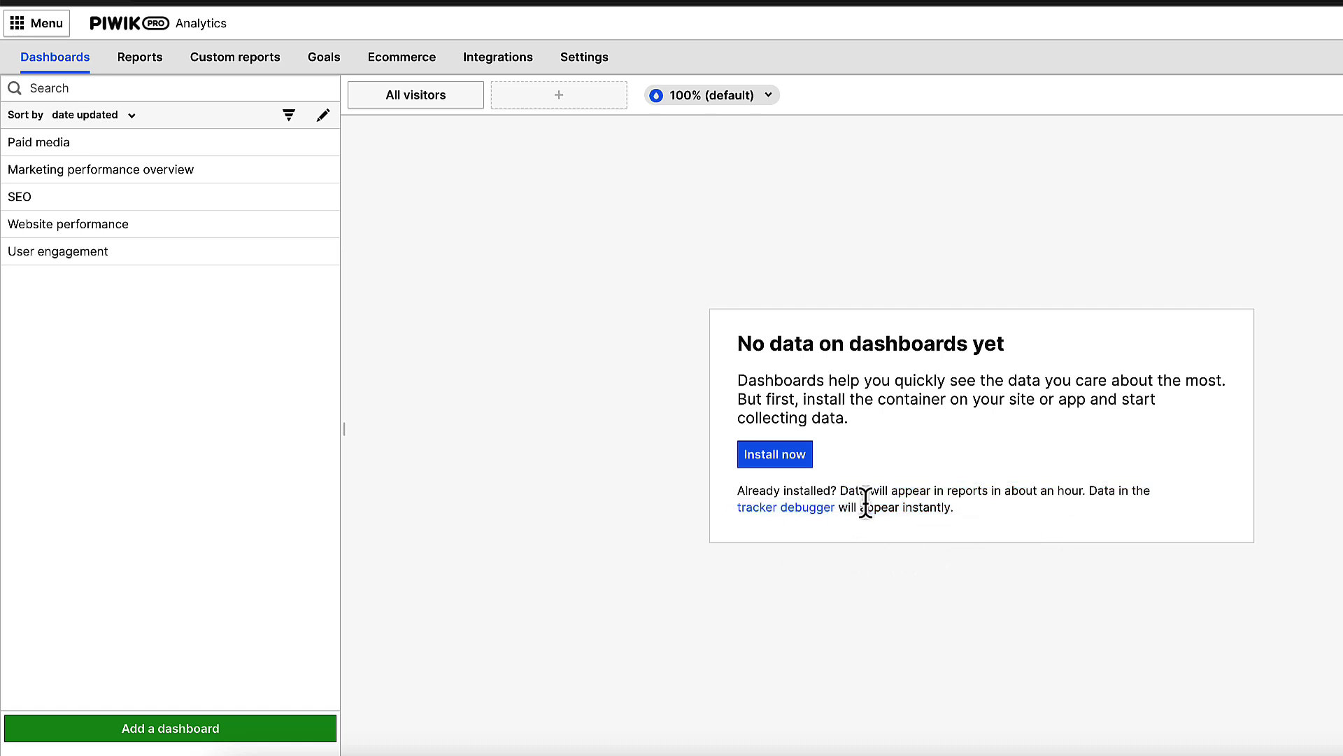
- Examine the recorded session in the Analytics tracker debugger, loading its next events to follow page views, scrolls, cart updates and orders
left_click(585, 60)
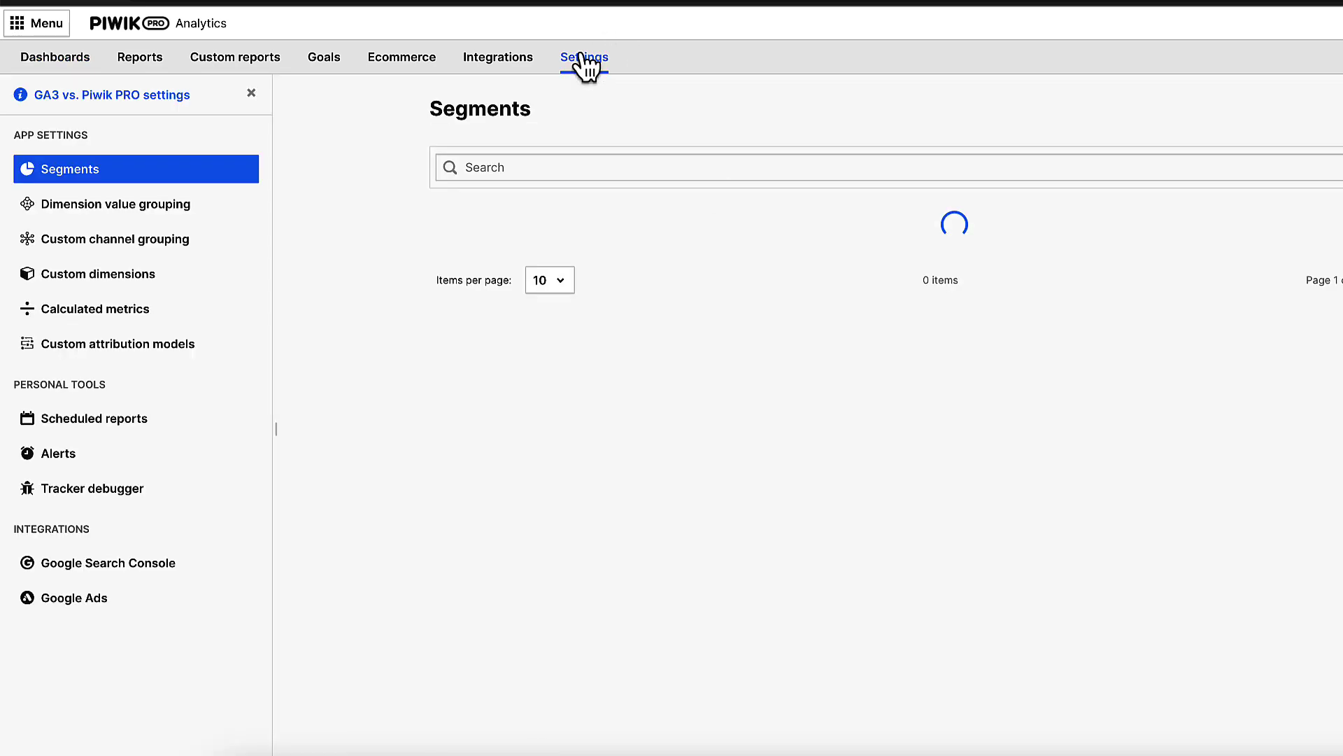
left_click(92, 491)
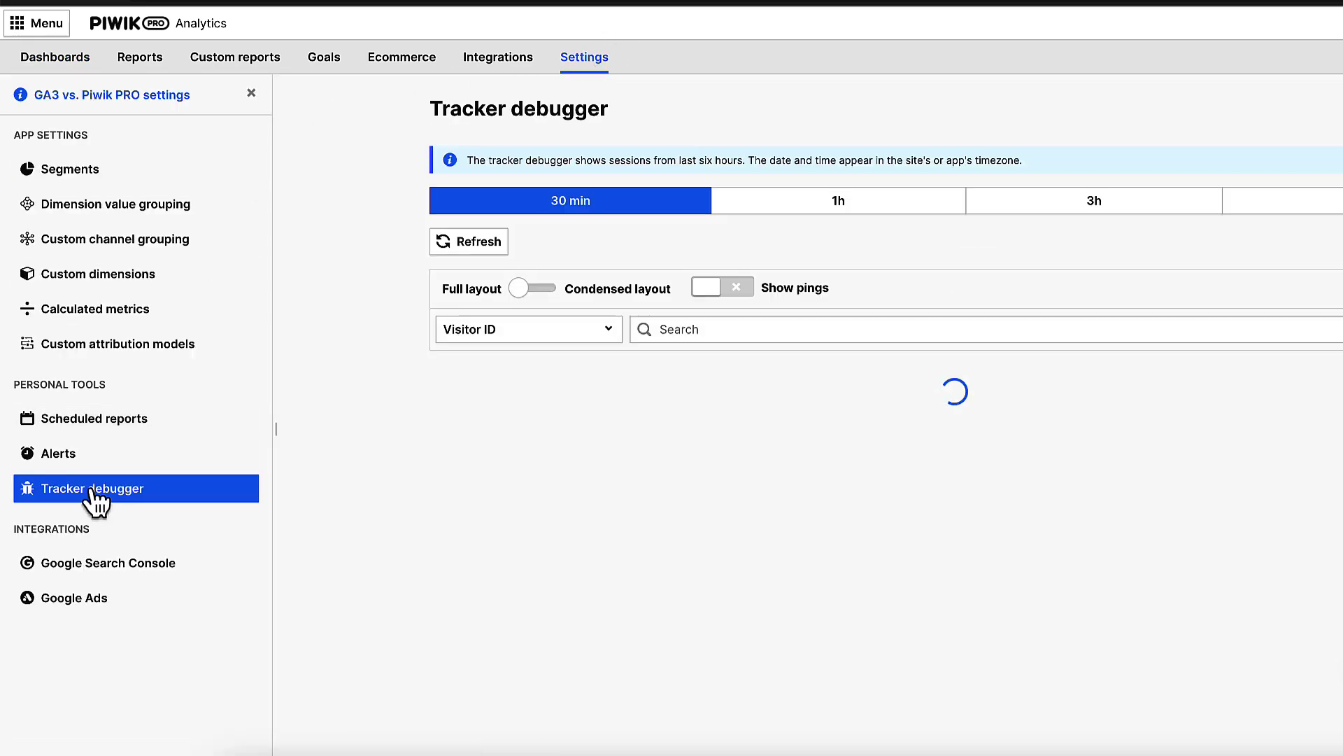
scroll(598, 448, "down", 2)
scroll(596, 443, "down", 2)
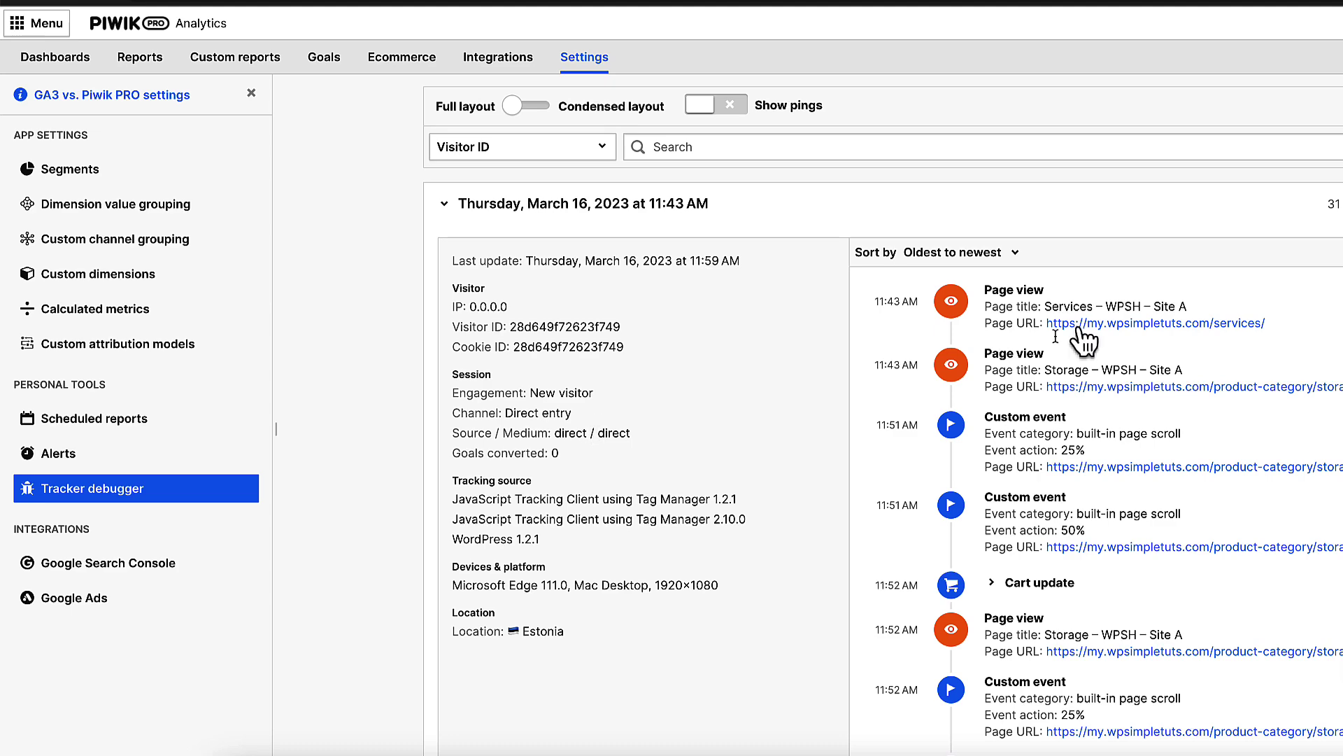
scroll(1029, 322, "down", 8)
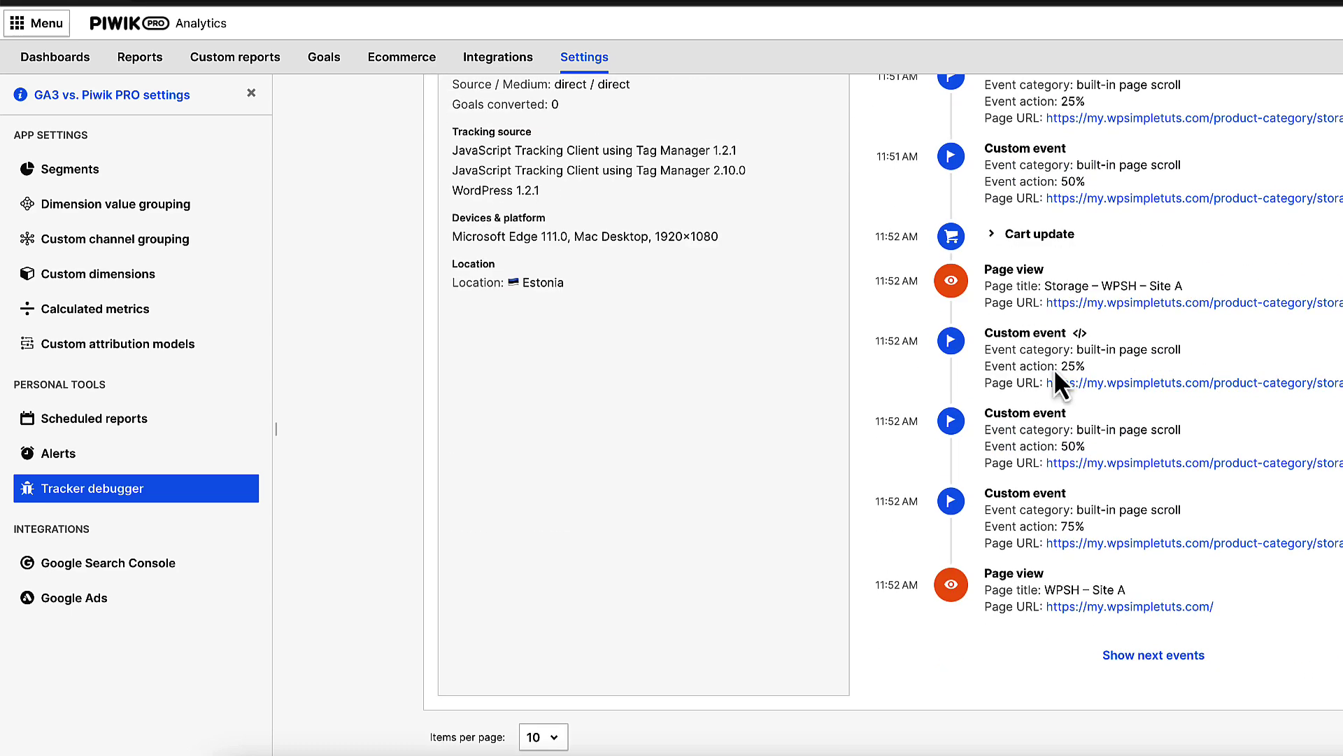
left_click(1155, 656)
scroll(1202, 566, "down", 6)
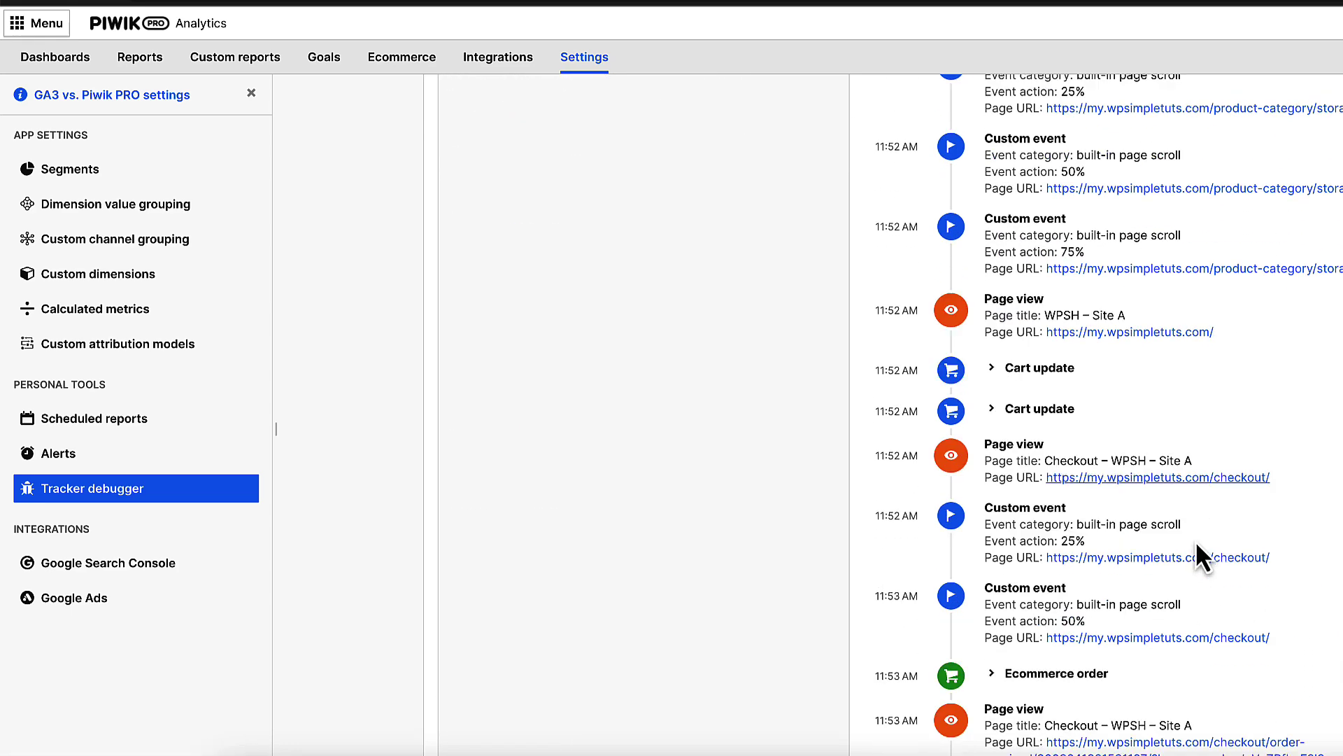
- Expand the ecommerce order event in the tracker debugger and examine its revenue, tax and item details
scroll(1058, 257, "up", 3)
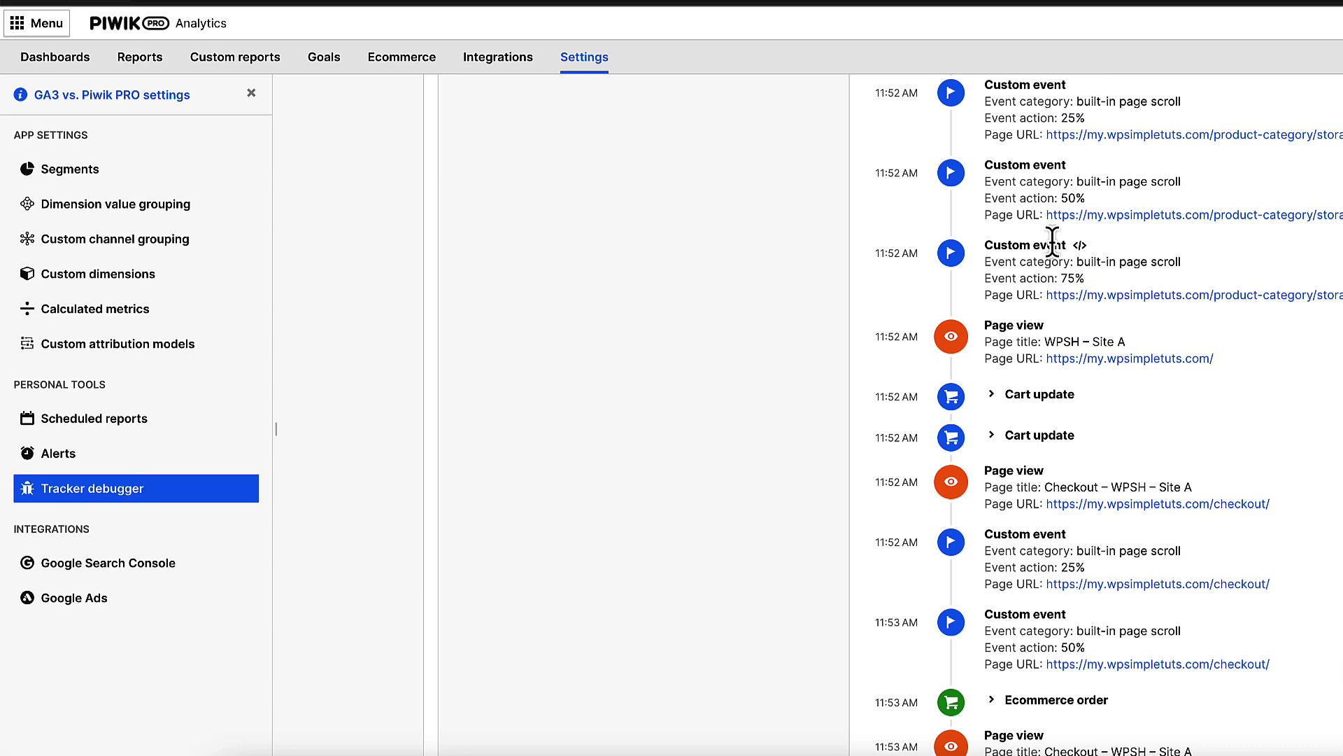
scroll(1151, 450, "down", 5)
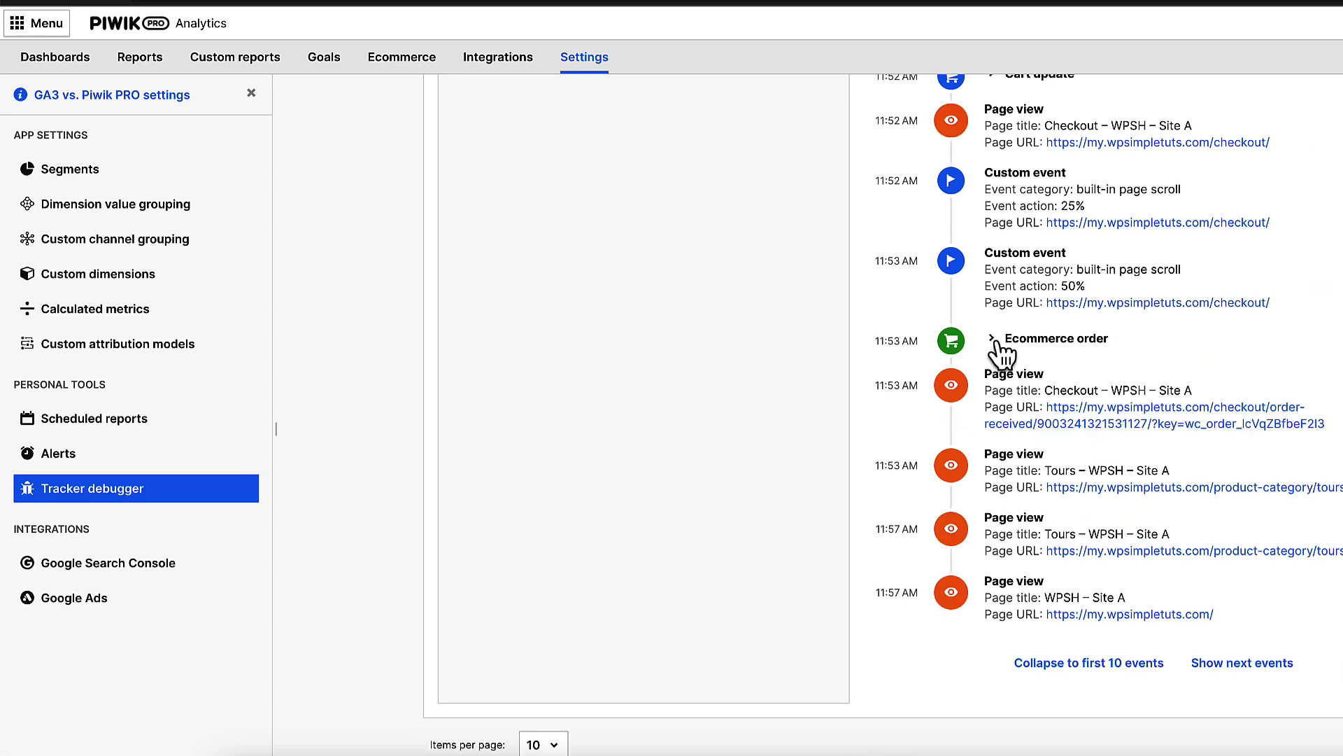
left_click(993, 340)
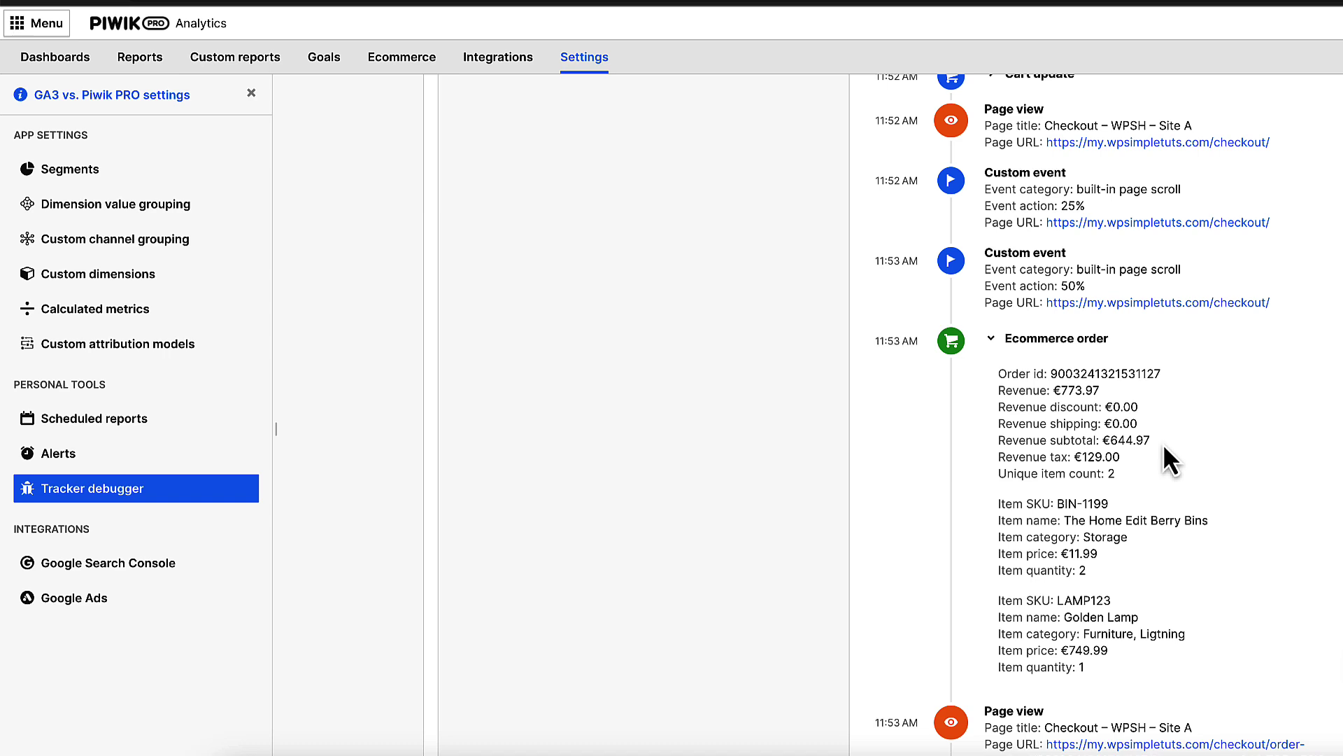
left_click_drag(1151, 441, 1102, 441)
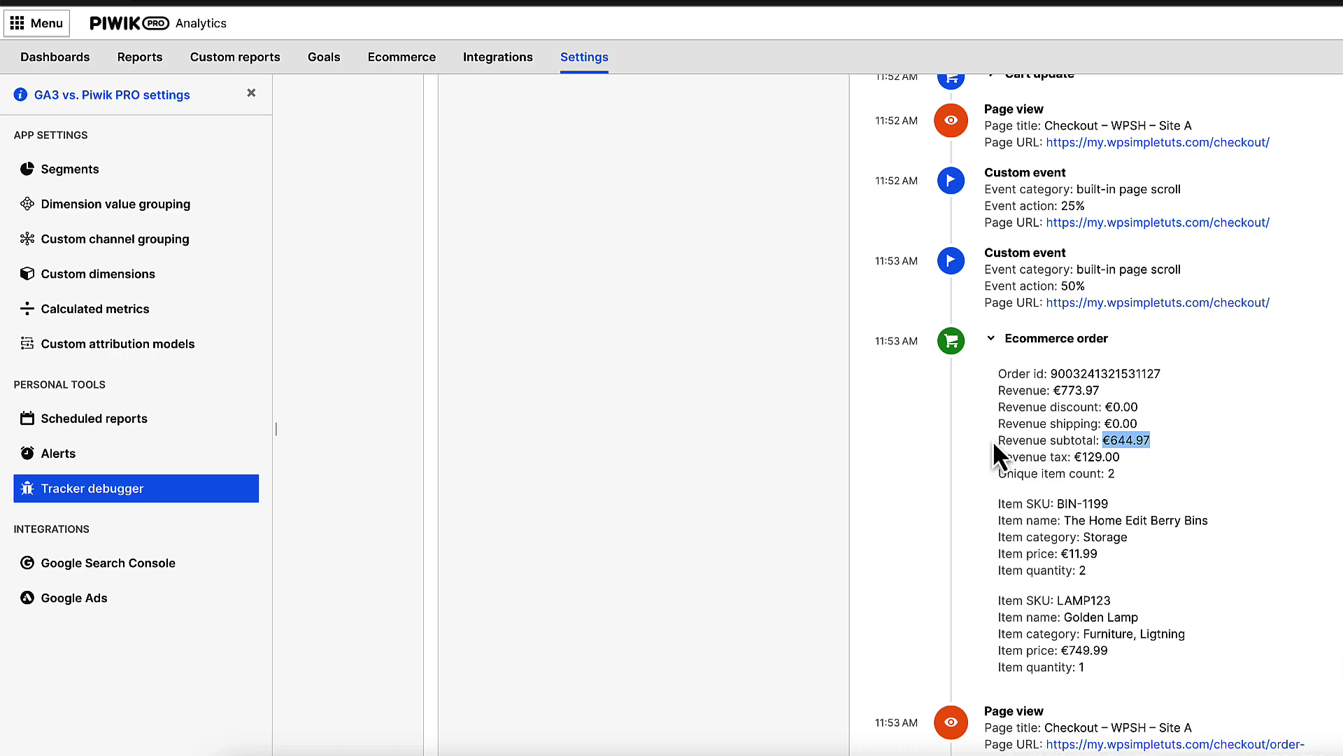
- Review the Paid media, Marketing performance overview, SEO, Website performance and User engagement dashboards
left_click(59, 58)
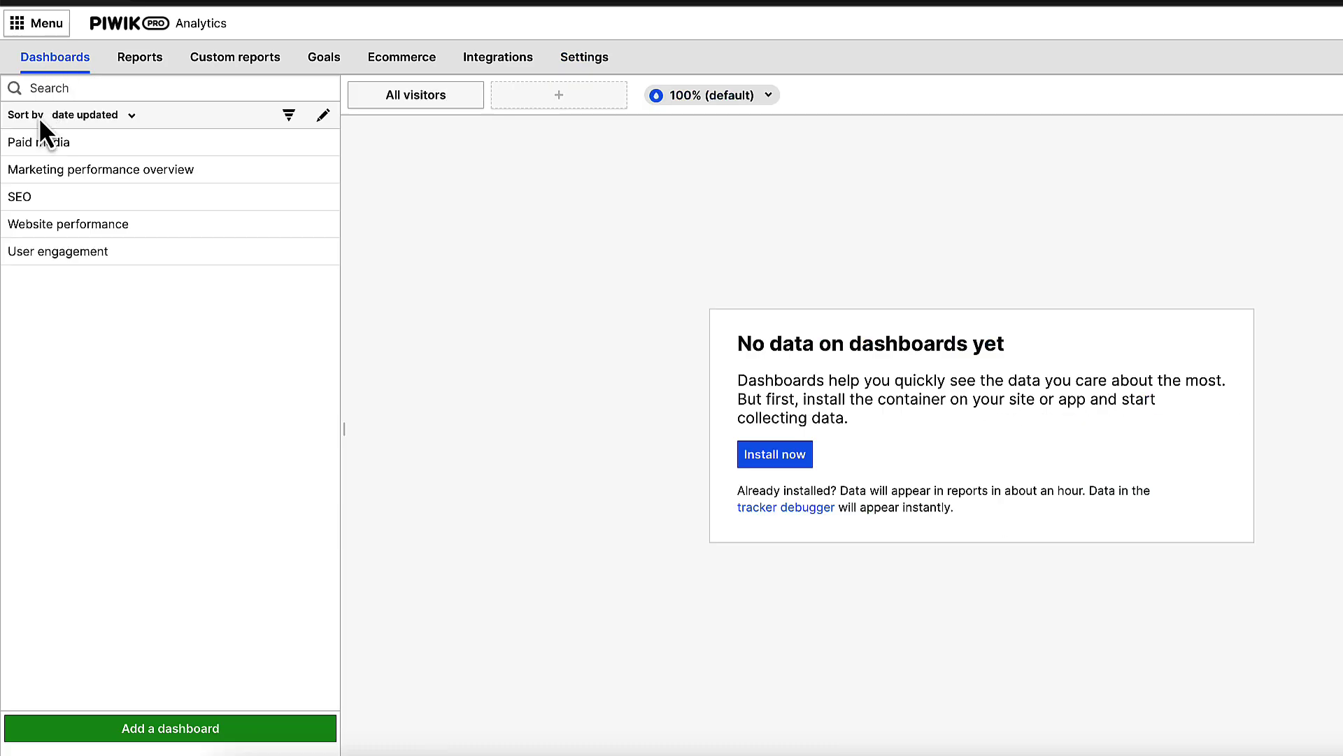
left_click(40, 148)
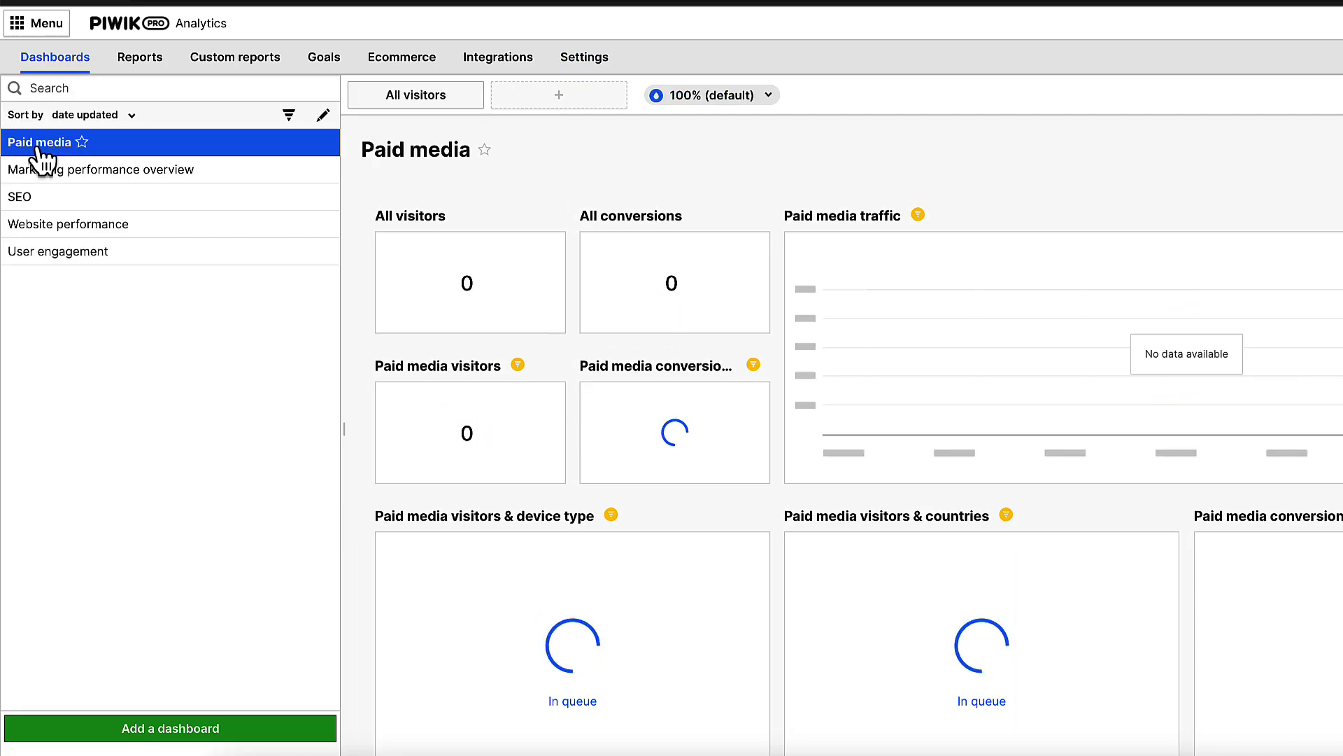
left_click(35, 171)
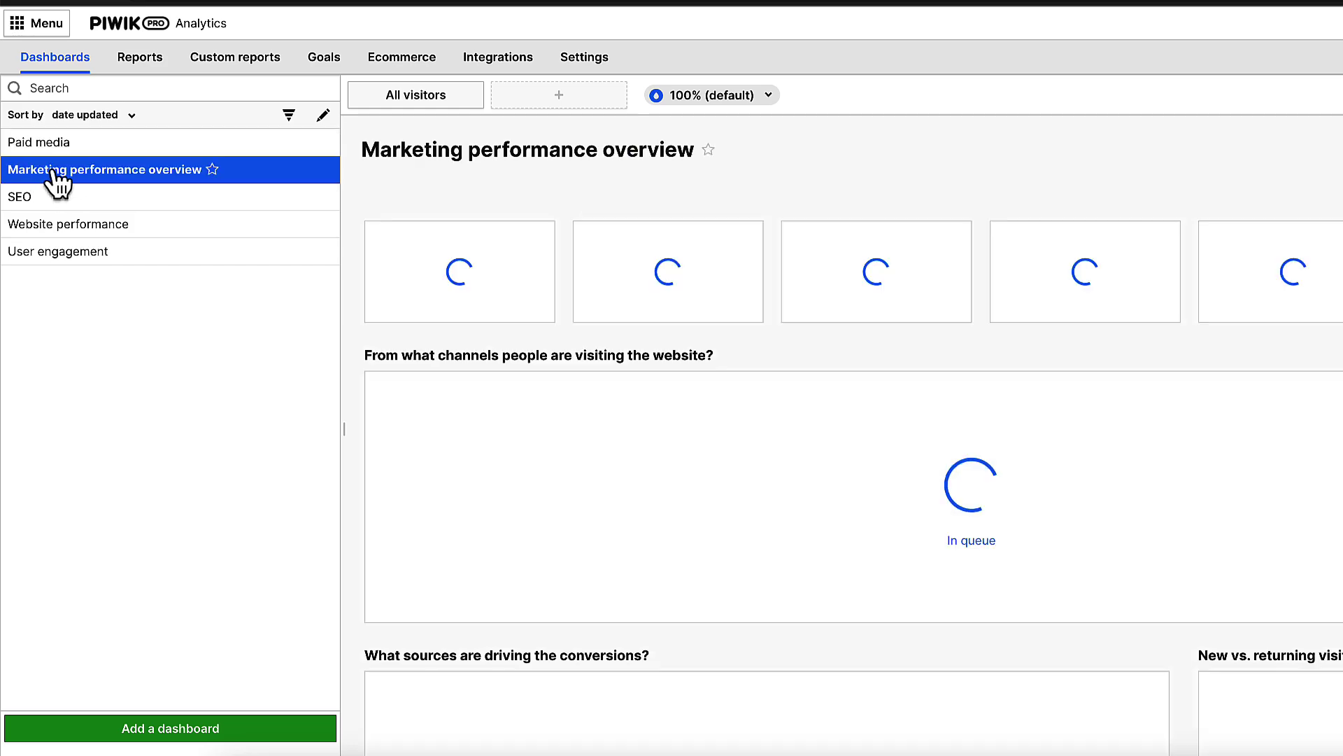
left_click(31, 199)
left_click(105, 226)
left_click(73, 253)
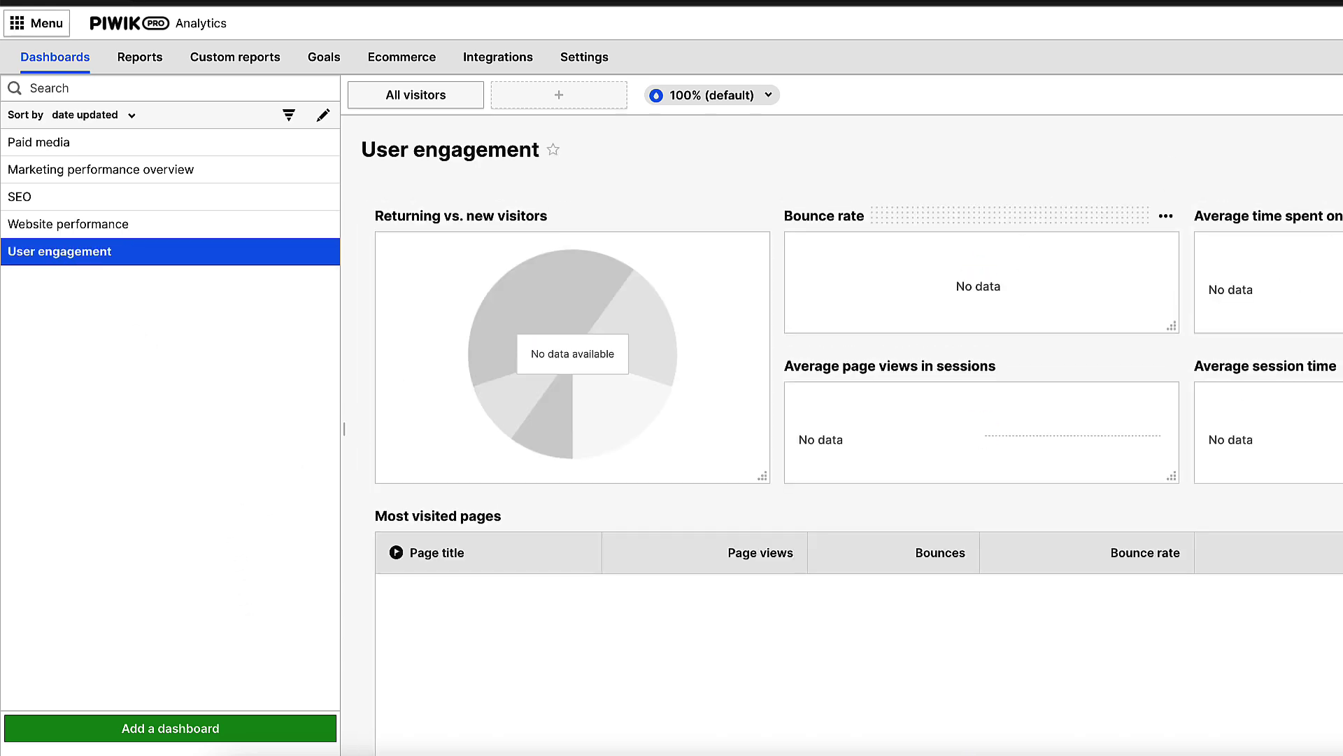
- Start a map widget named Locations on the Marketing performance overview dashboard, using Country as its dimension
left_click(52, 175)
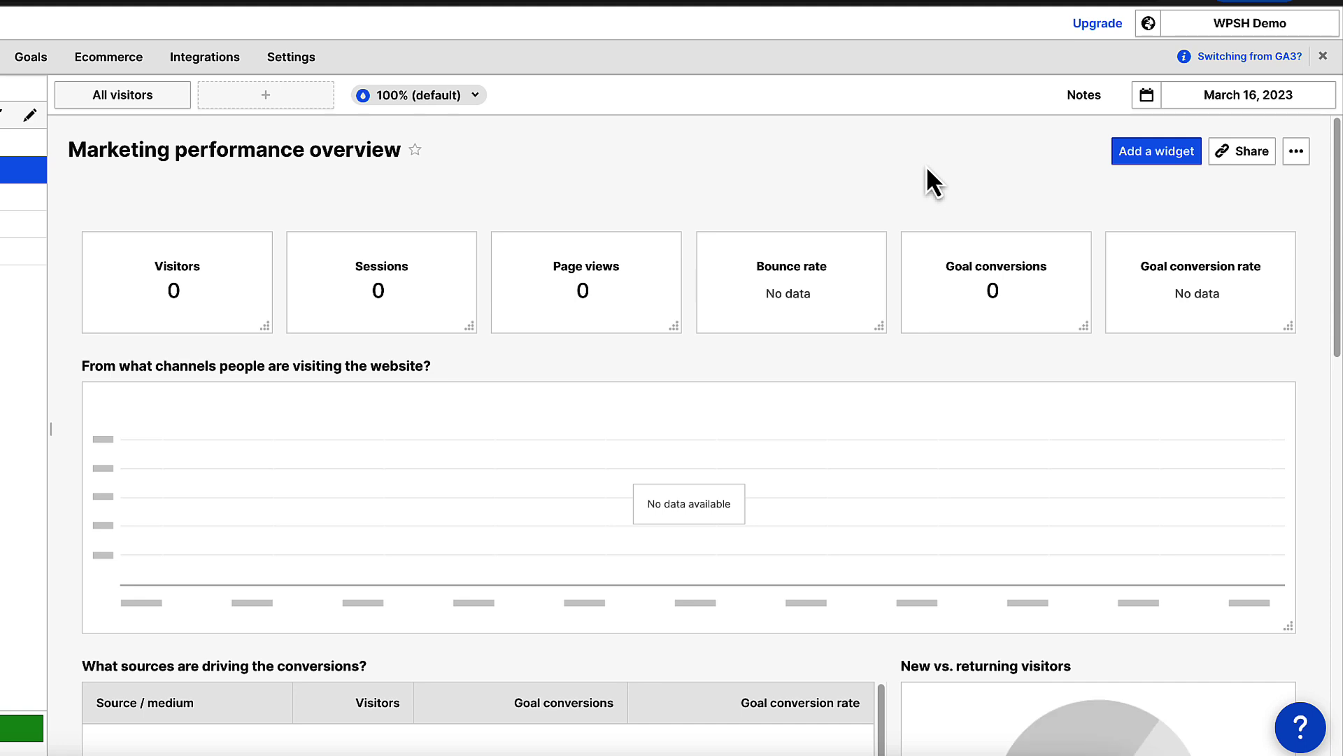
left_click(1147, 157)
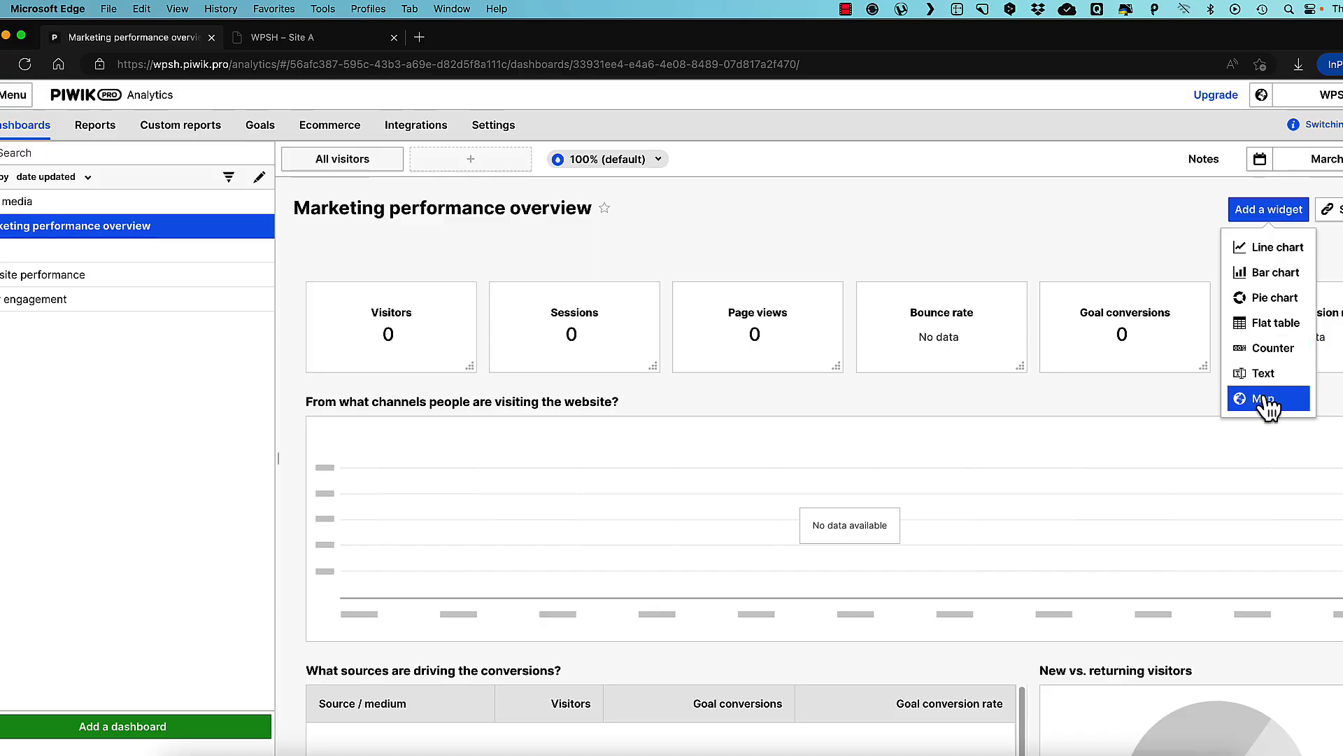
left_click(1150, 362)
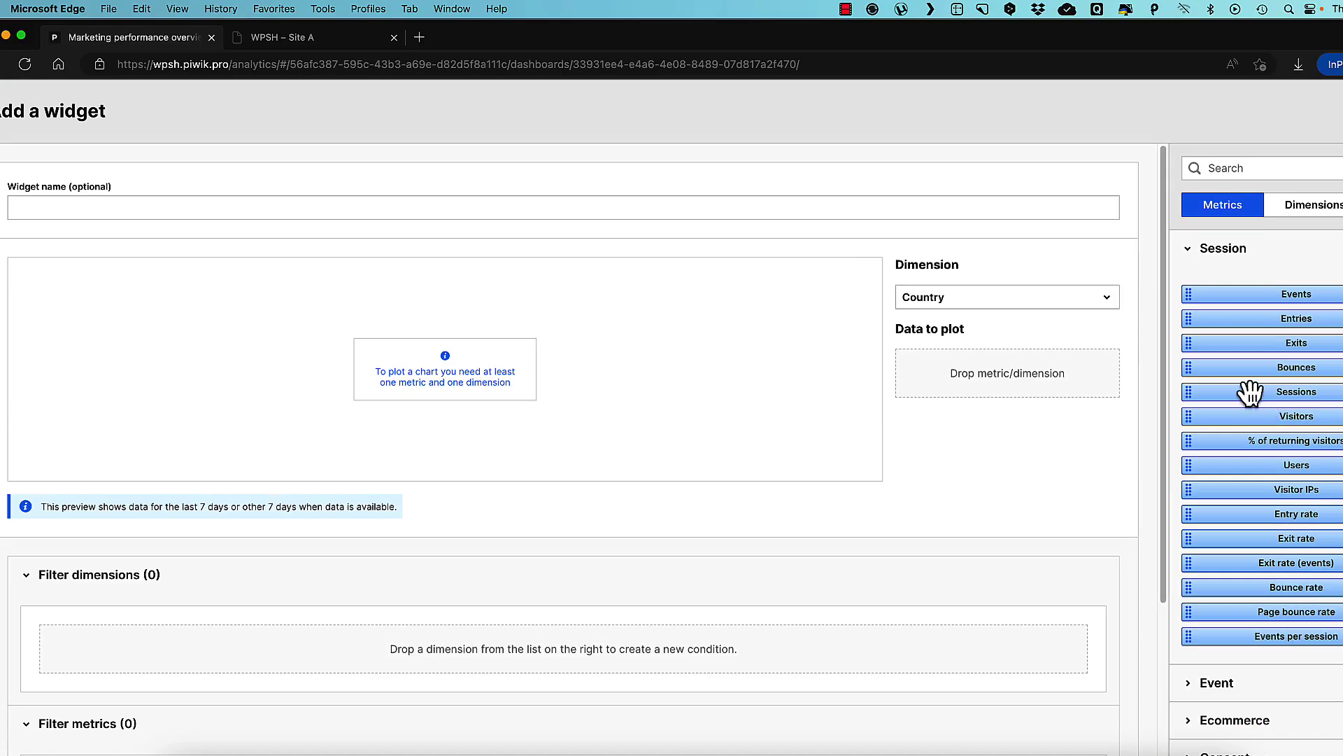
left_click(91, 205)
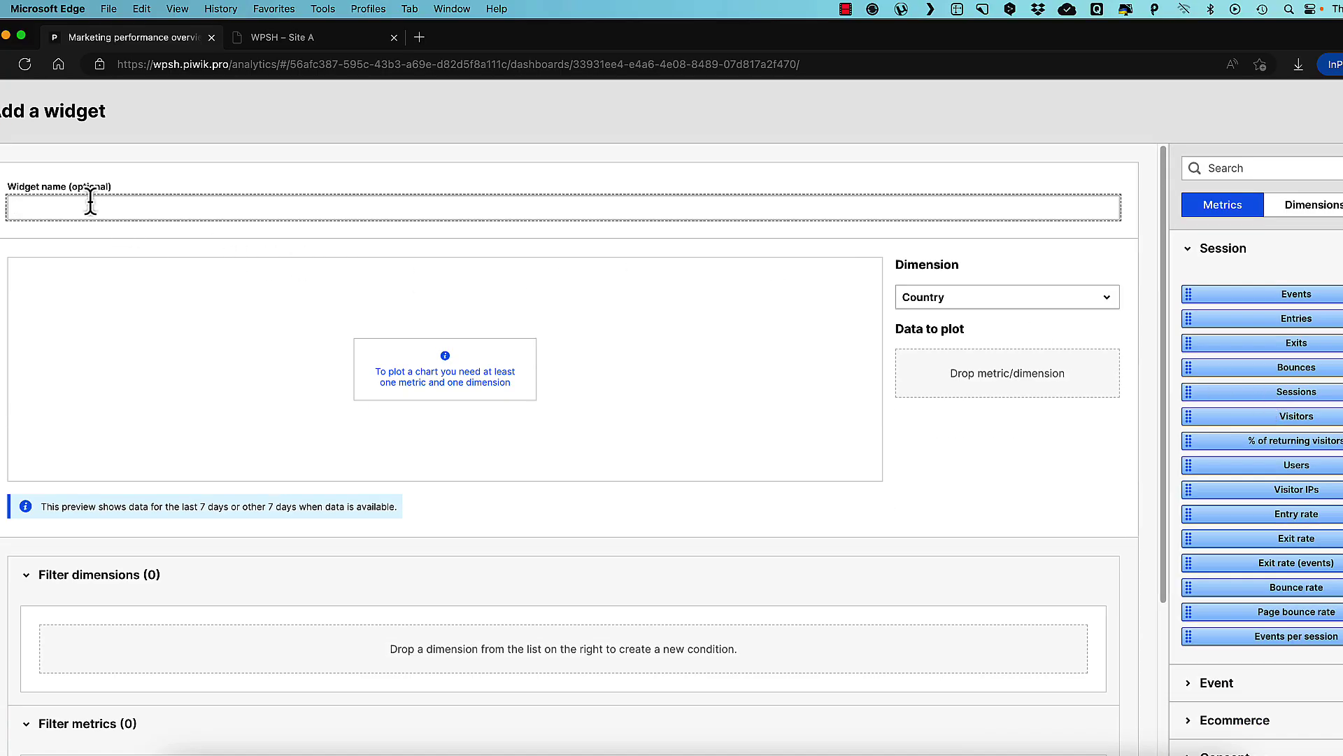
type("Locations")
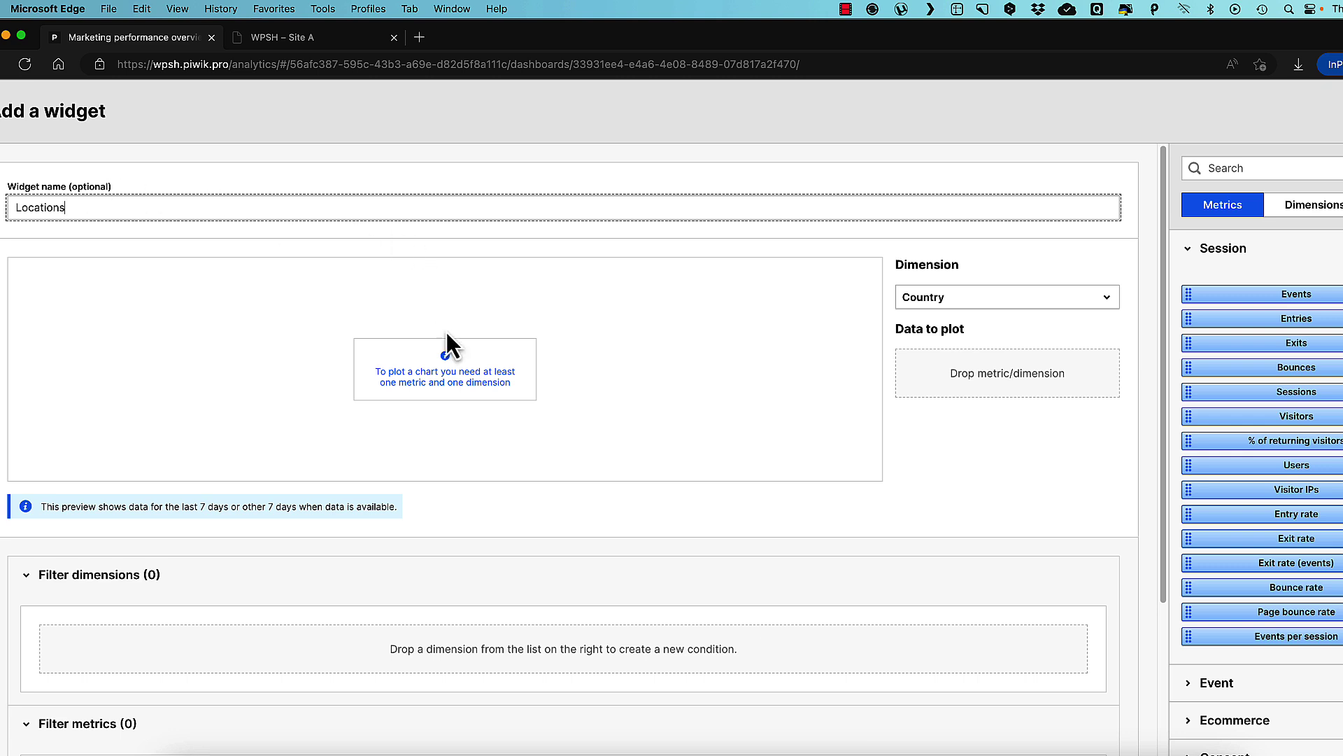
left_click(973, 299)
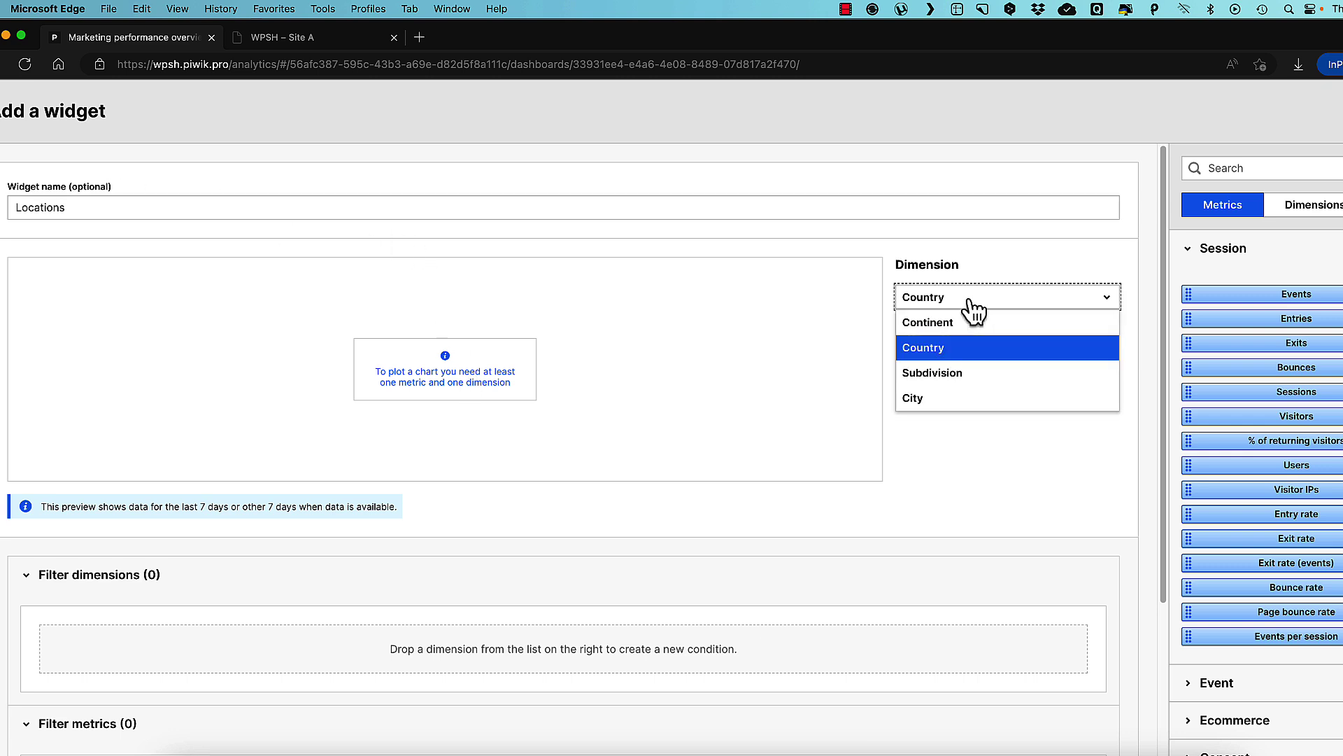
left_click(934, 343)
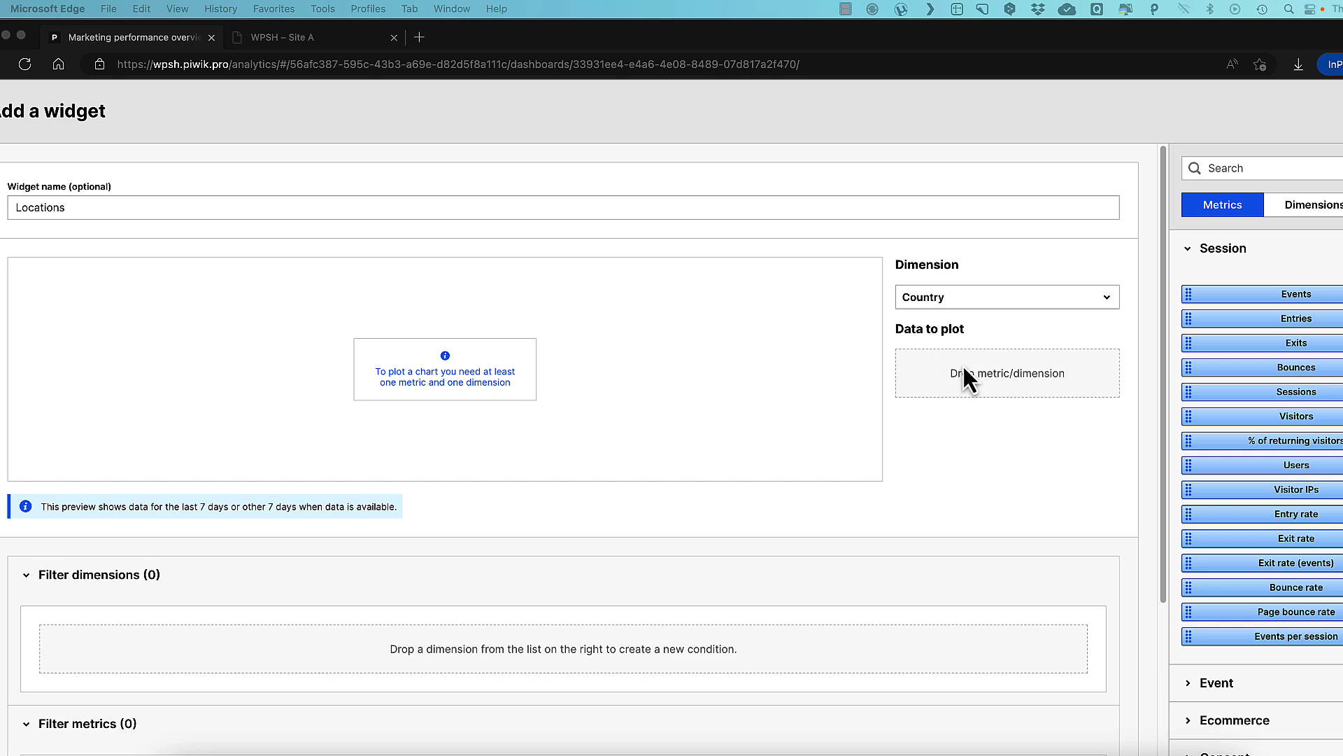
- Plot the Visitors metric in the Locations map and add the widget to the dashboard
left_click_drag(1275, 415, 1009, 380)
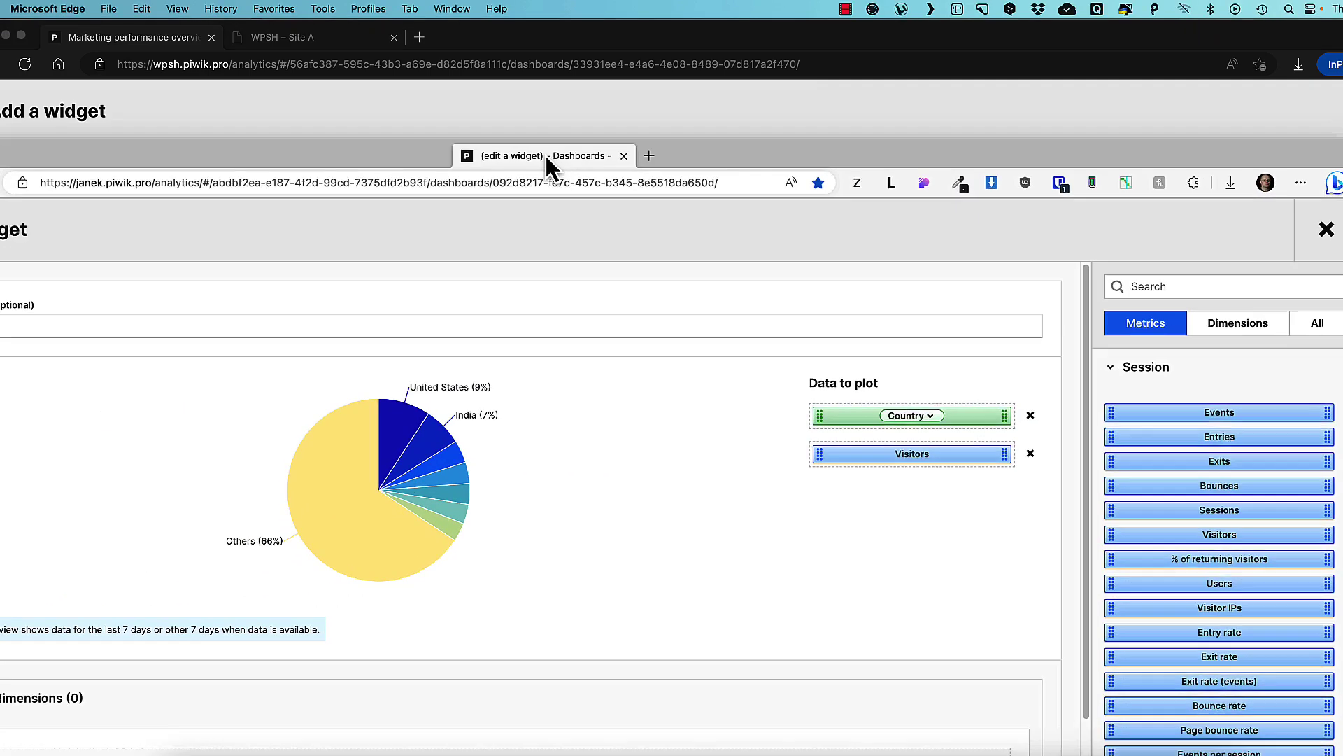
left_click_drag(546, 156, 663, 65)
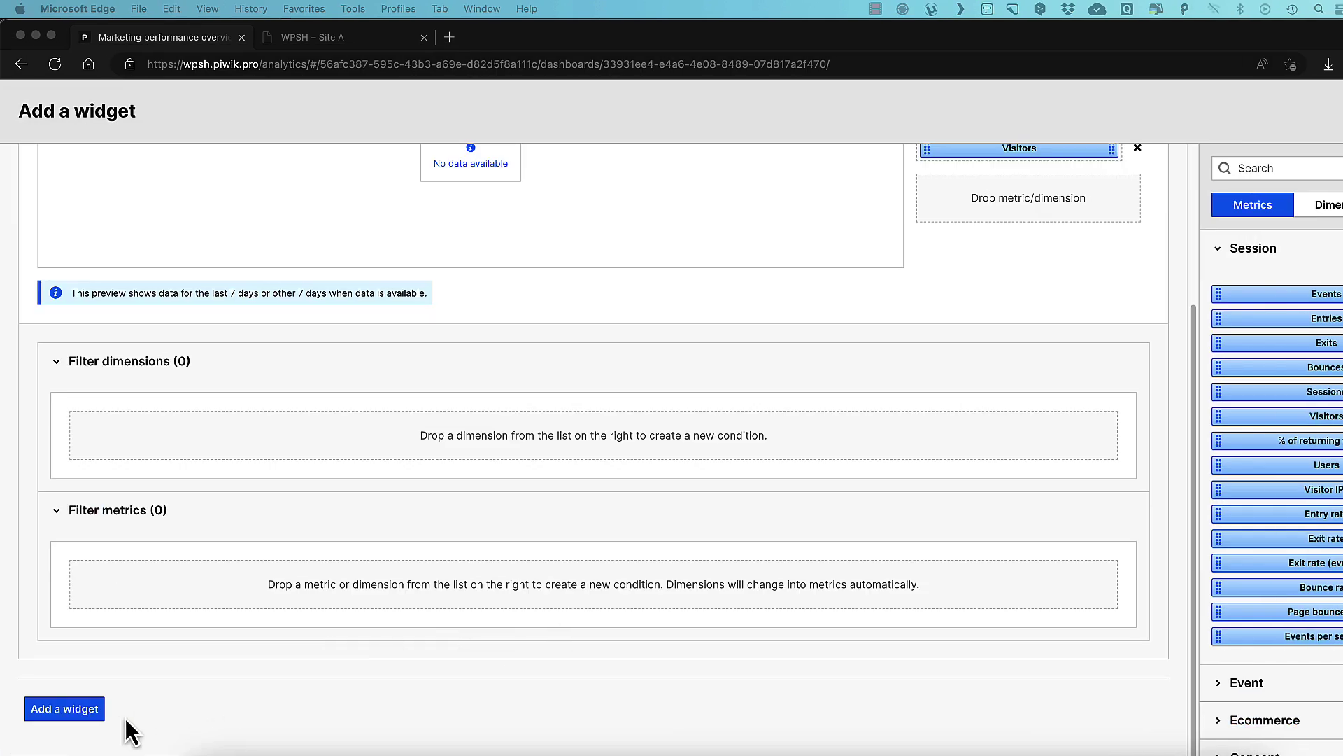
left_click(61, 710)
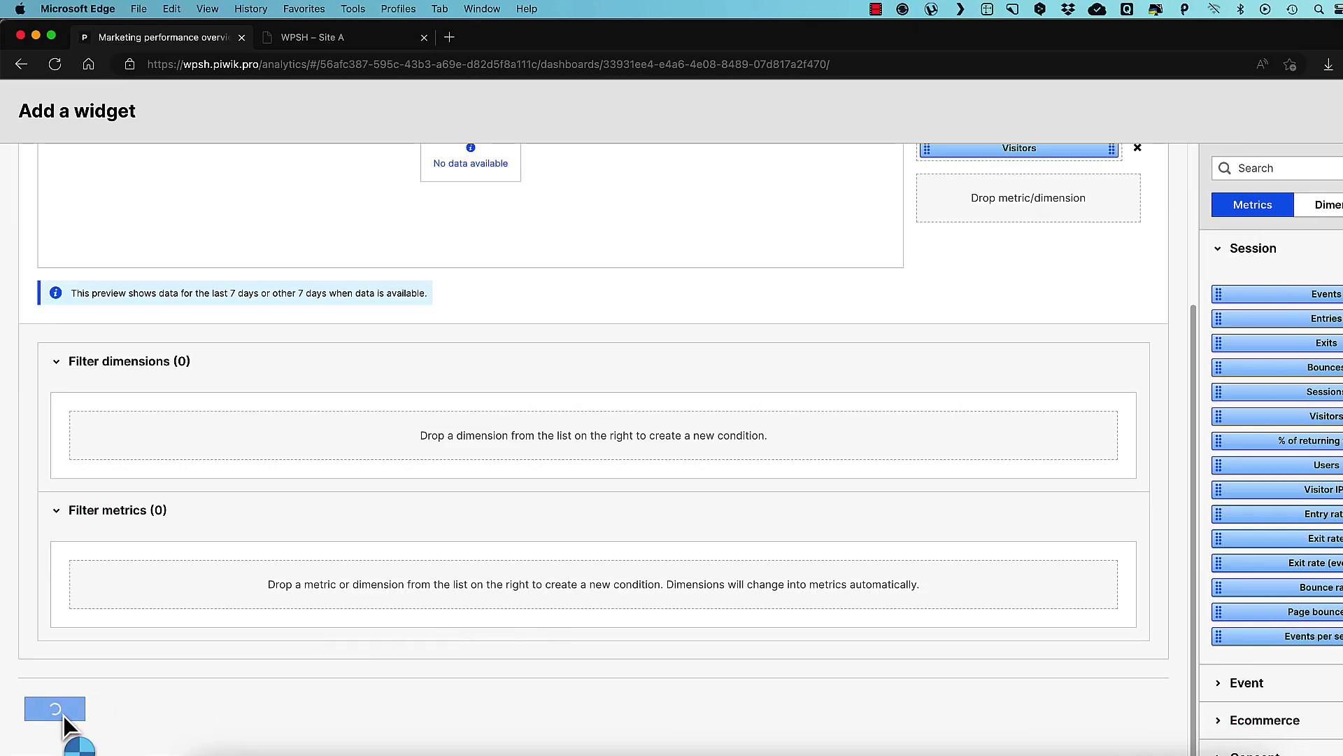
- Move the Locations widget directly above the conversion sources table and widen it to match that table's width
scroll(880, 480, "down", 10)
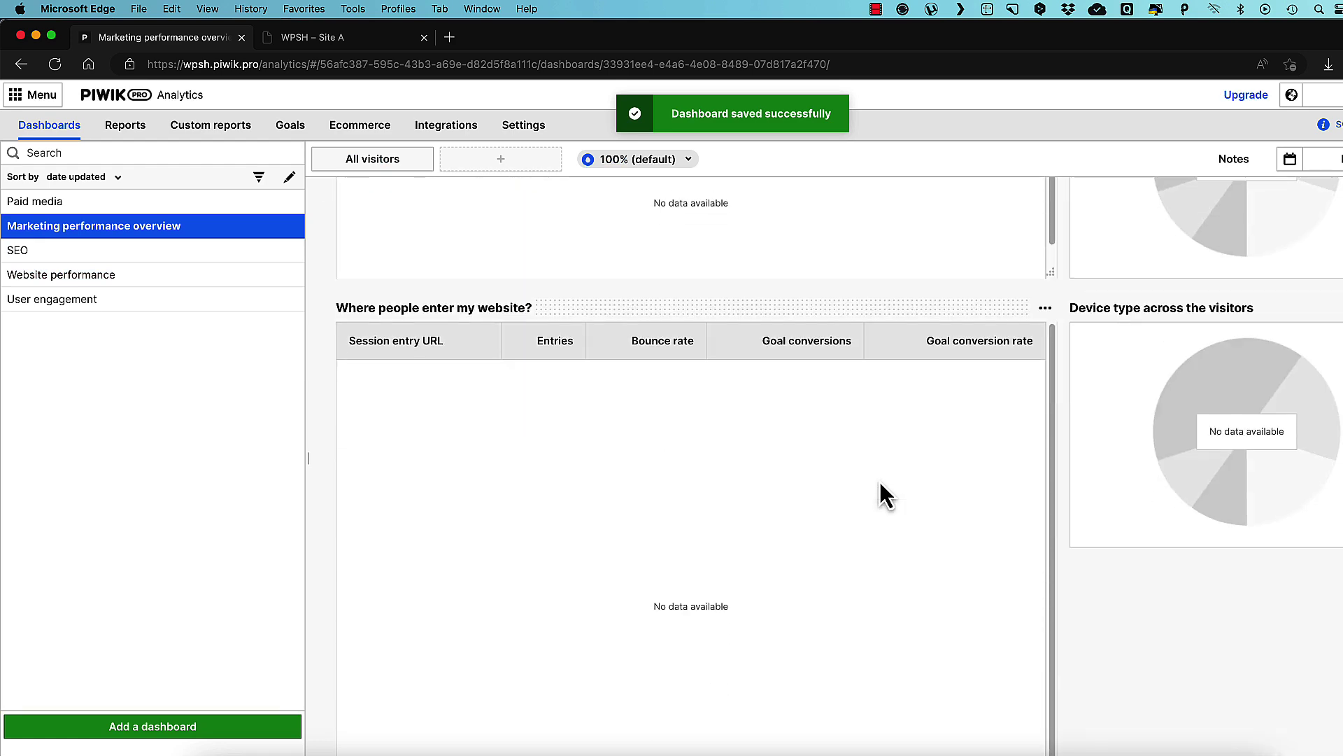
scroll(877, 480, "down", 1)
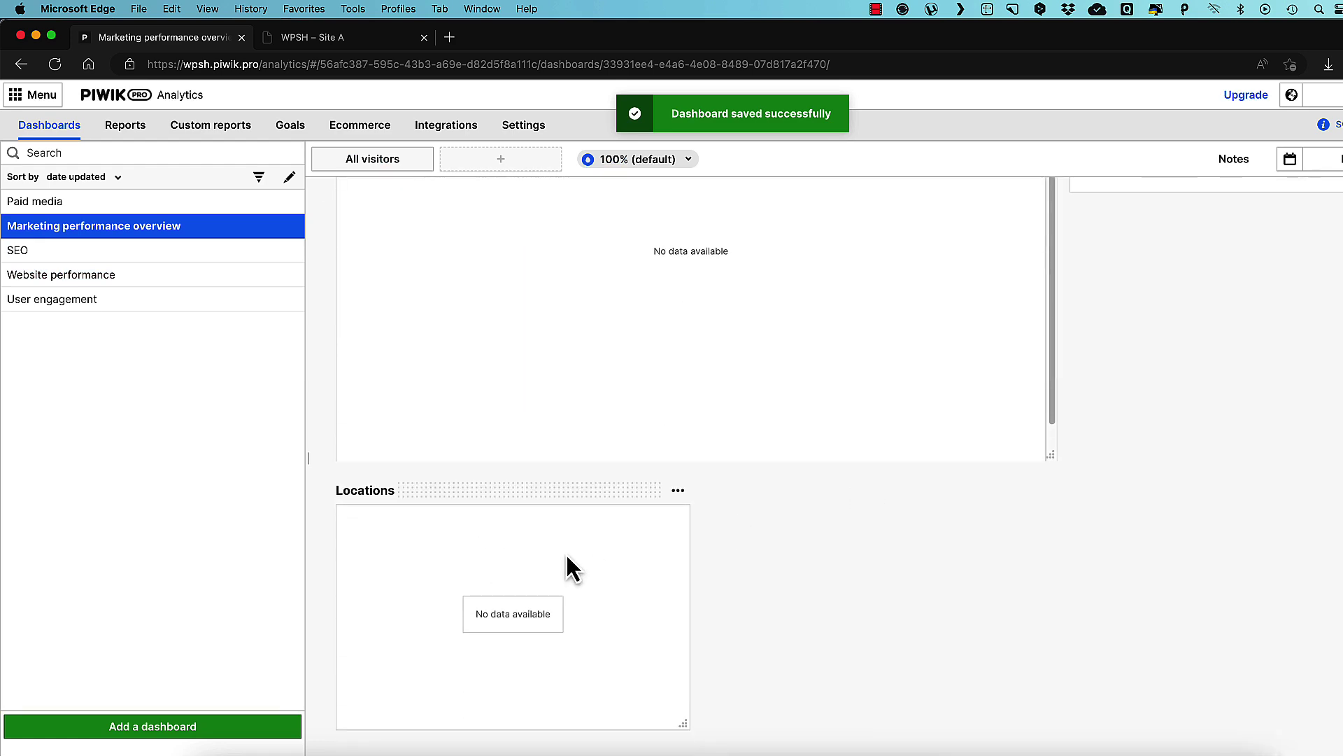
left_click_drag(566, 502, 578, 297)
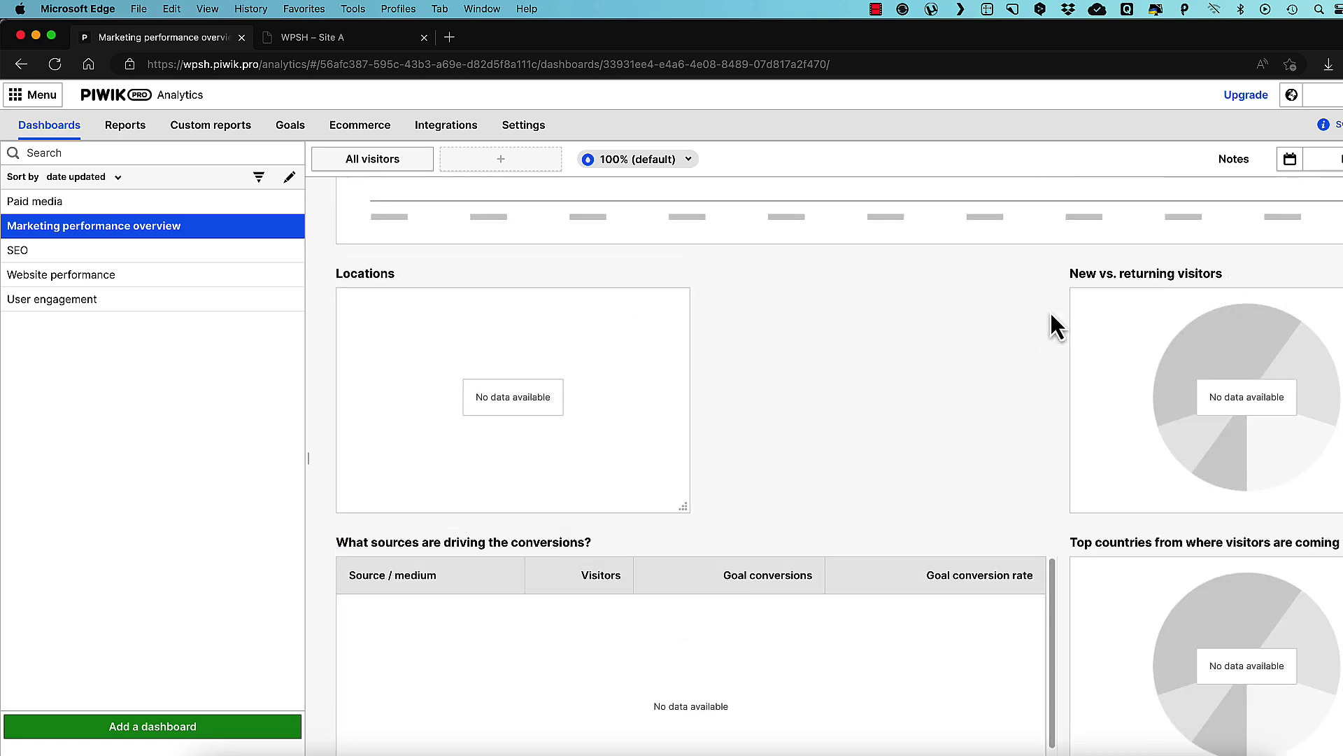
left_click_drag(682, 504, 1057, 495)
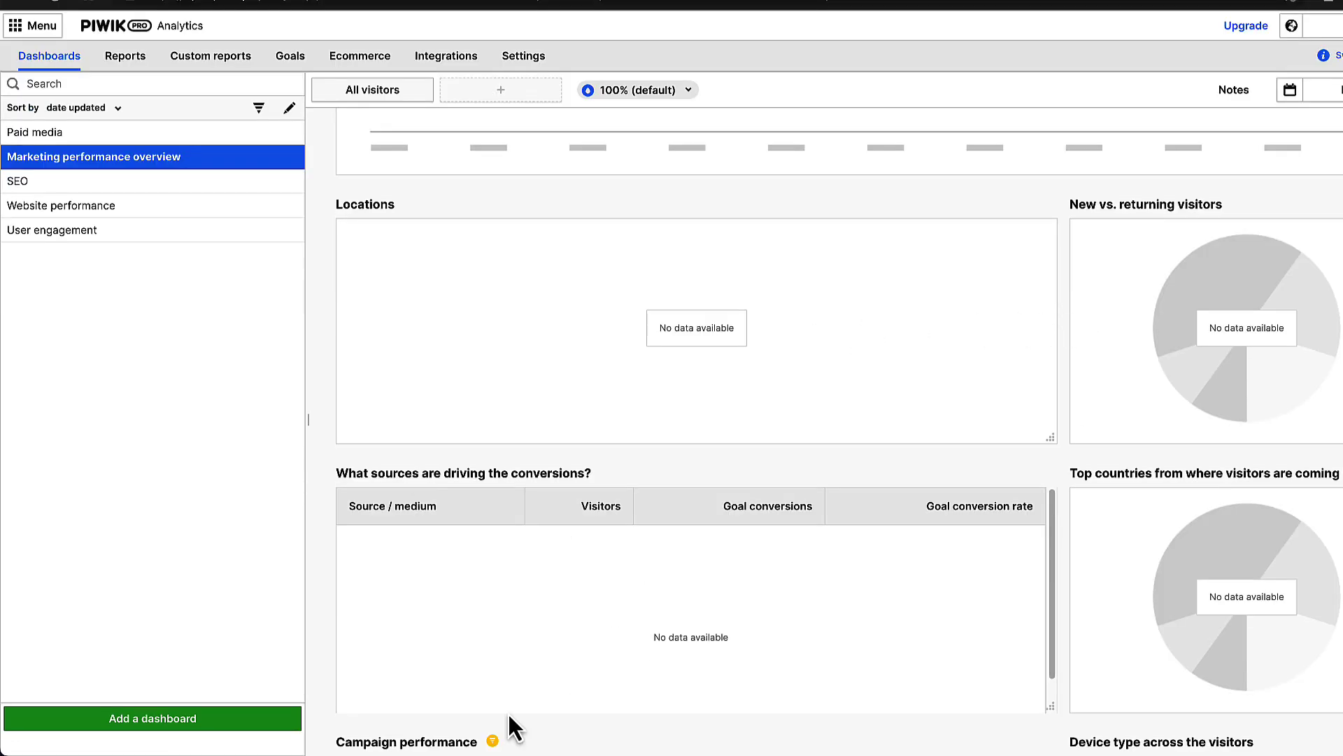
- Create a dashboard named Full overview with its visibility limited to the author
left_click(149, 724)
left_click(591, 321)
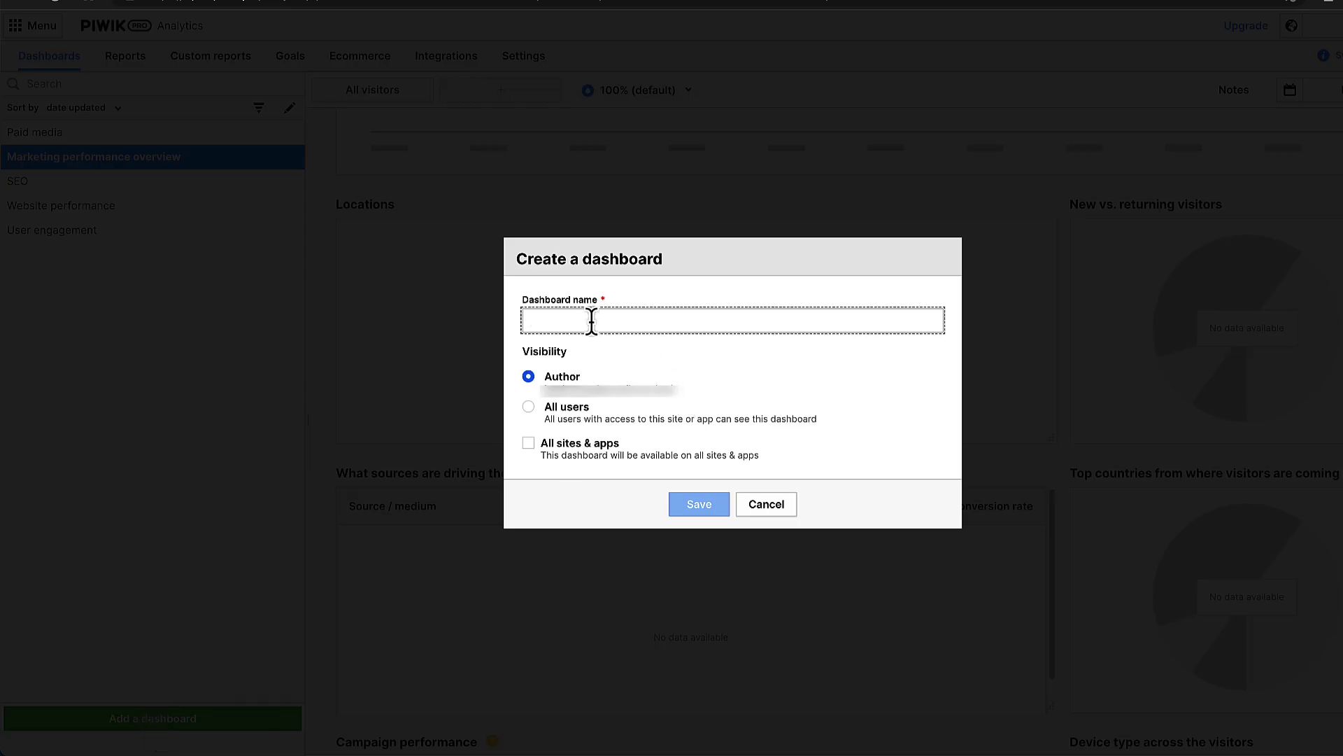
type("Full")
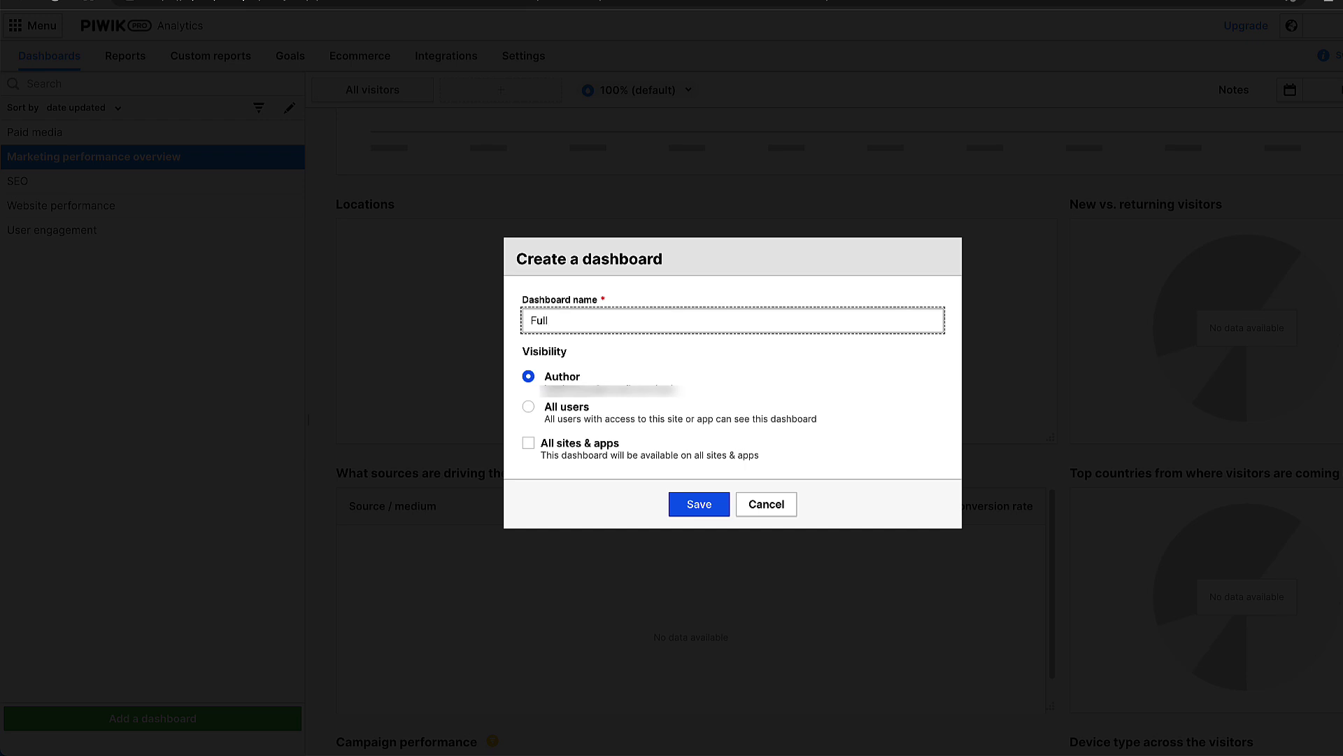
type(" overview")
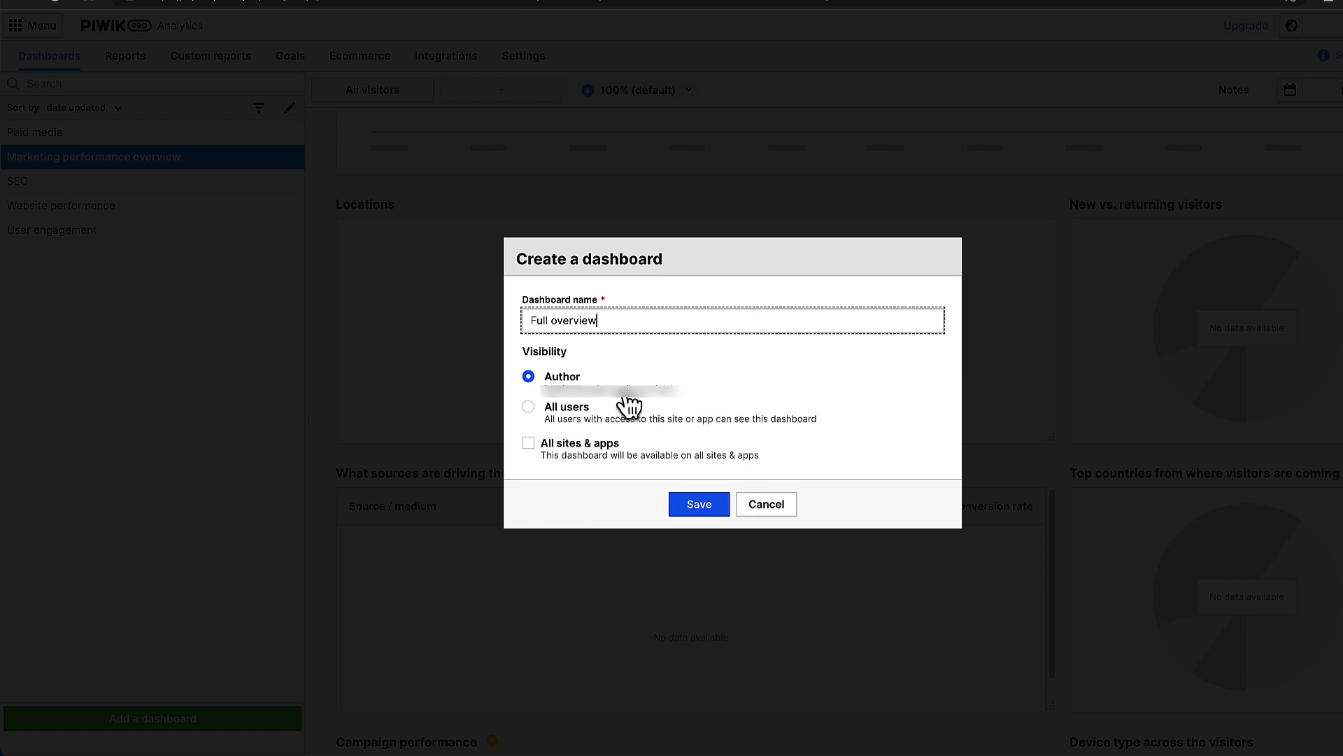
left_click(694, 505)
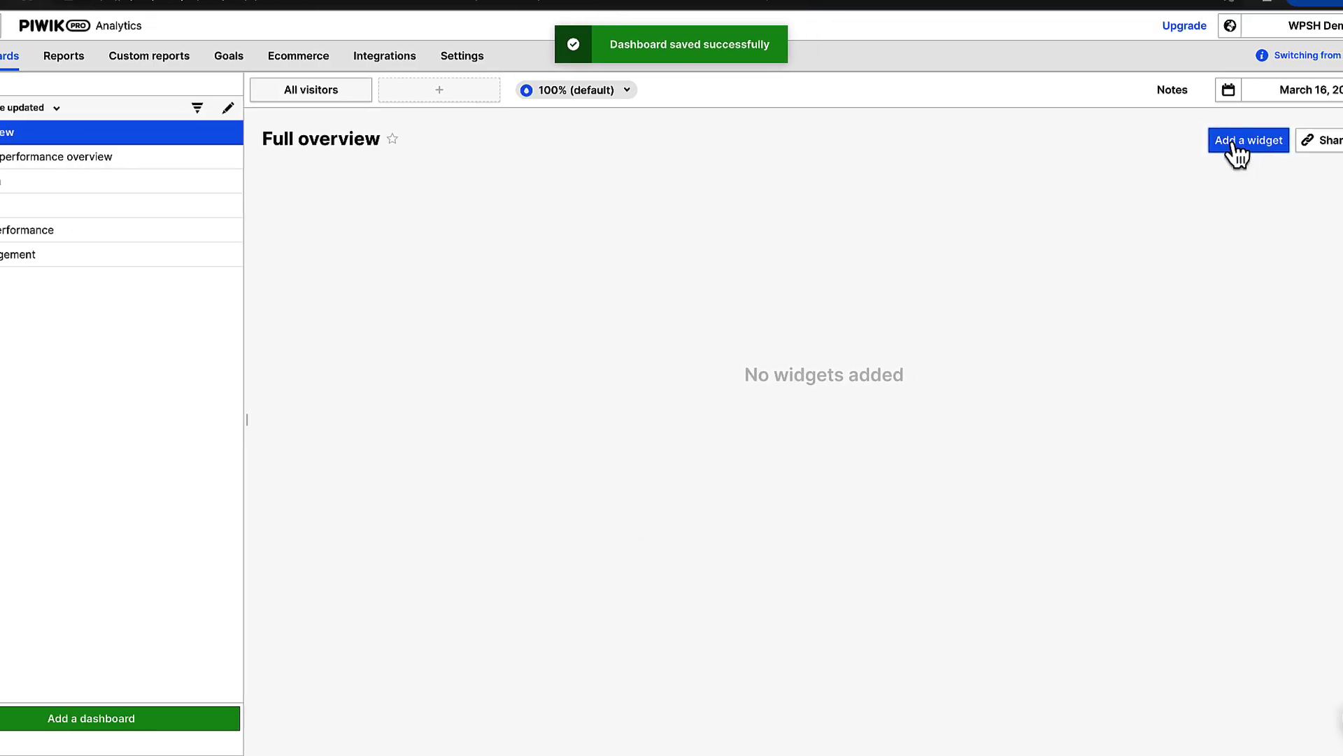
- Add a line chart widget to the Full overview dashboard that plots Visitors by date, grouped by day
left_click(1176, 147)
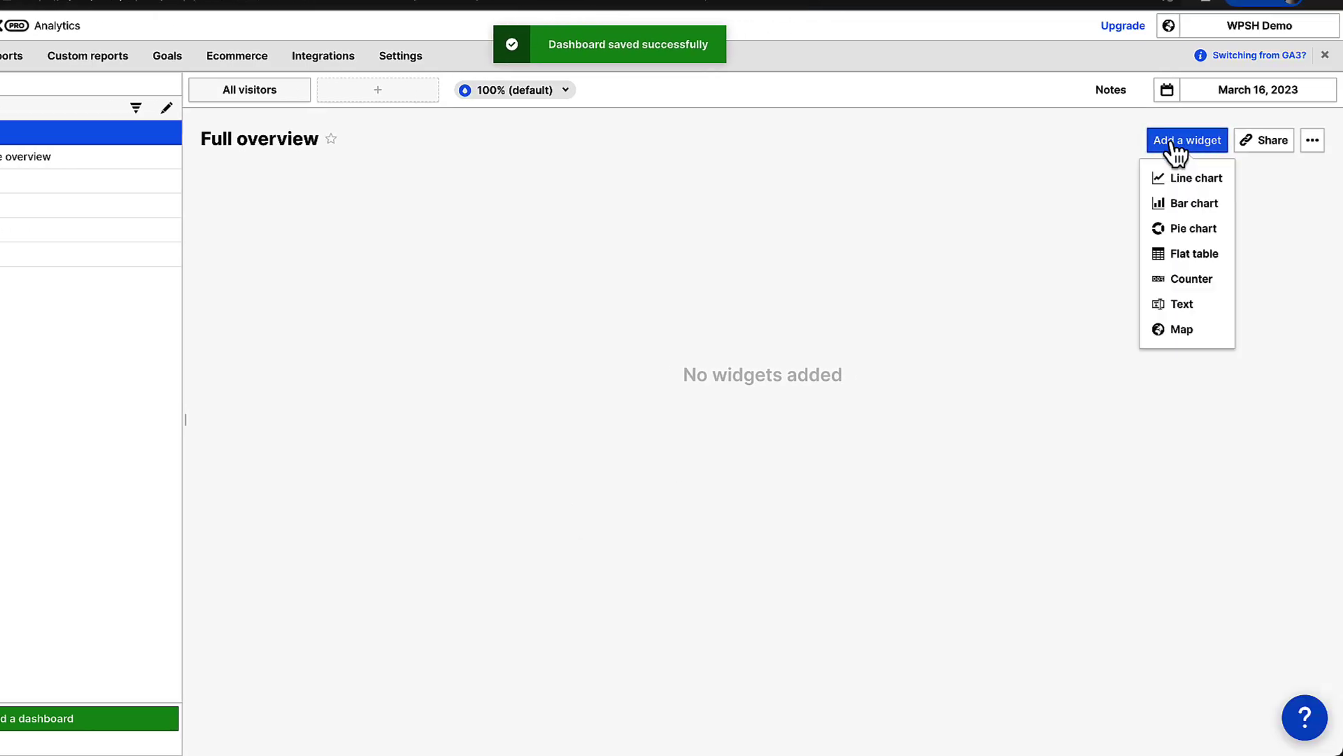
left_click(1180, 180)
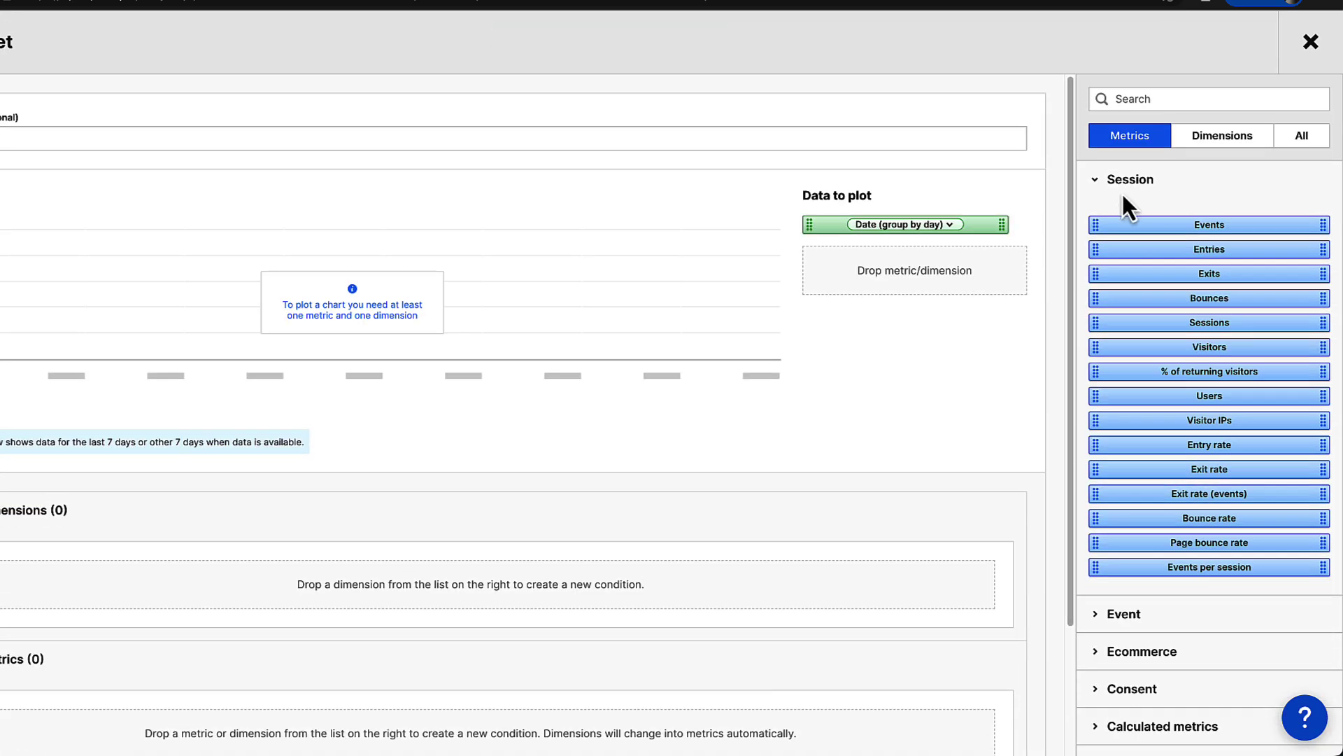
left_click_drag(1170, 237, 917, 270)
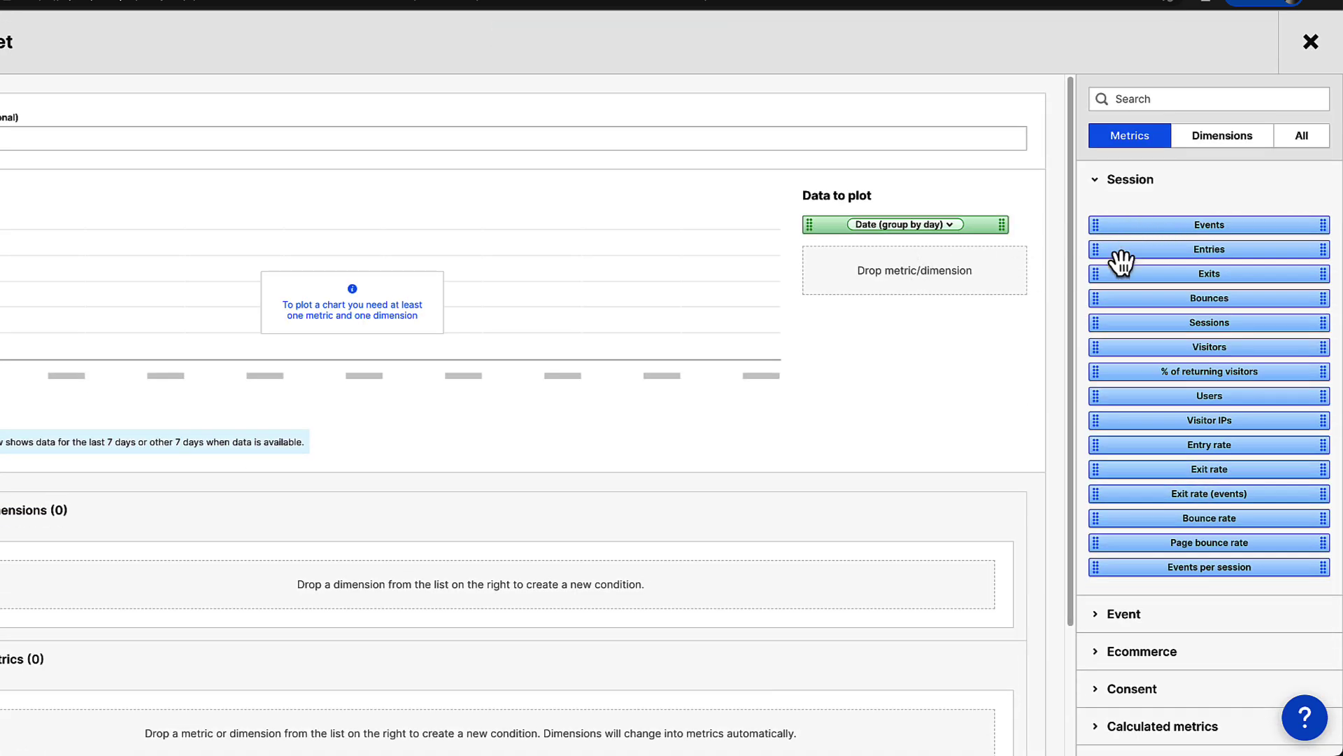
left_click_drag(1179, 348, 999, 268)
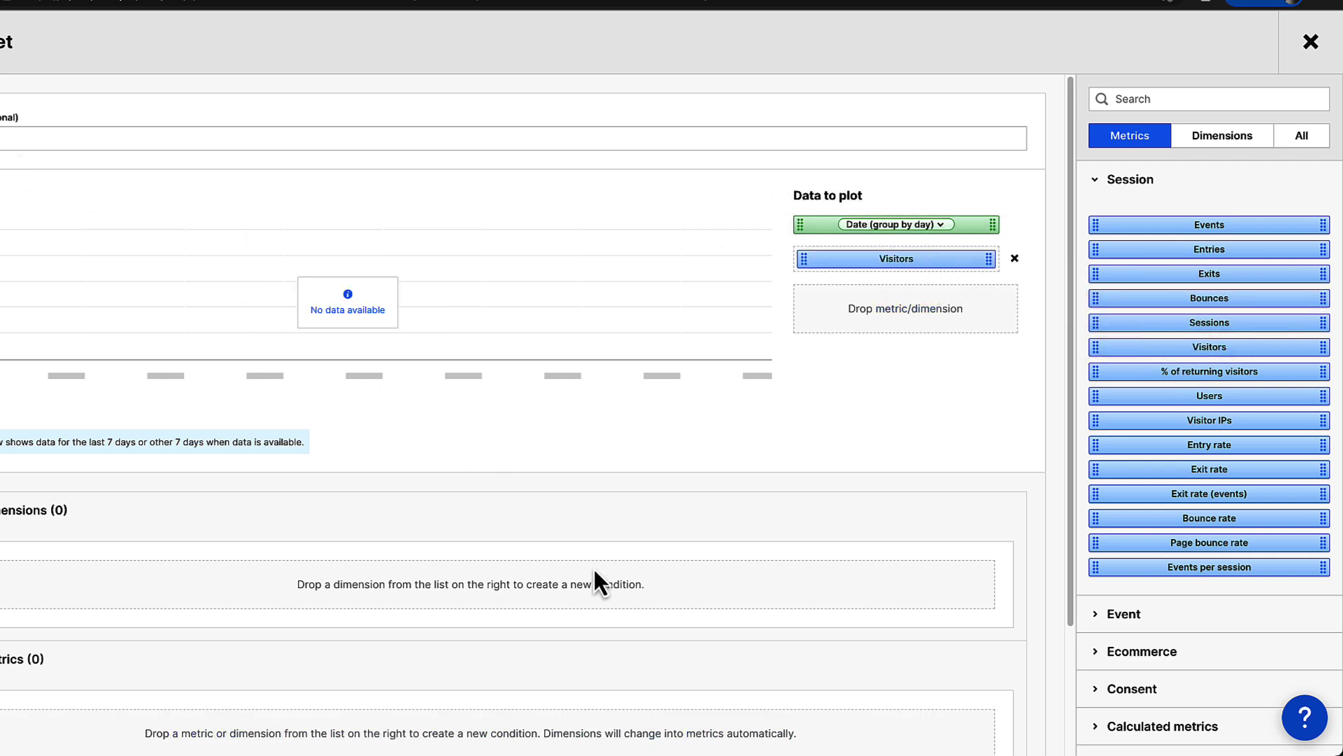
scroll(586, 497, "down", 3)
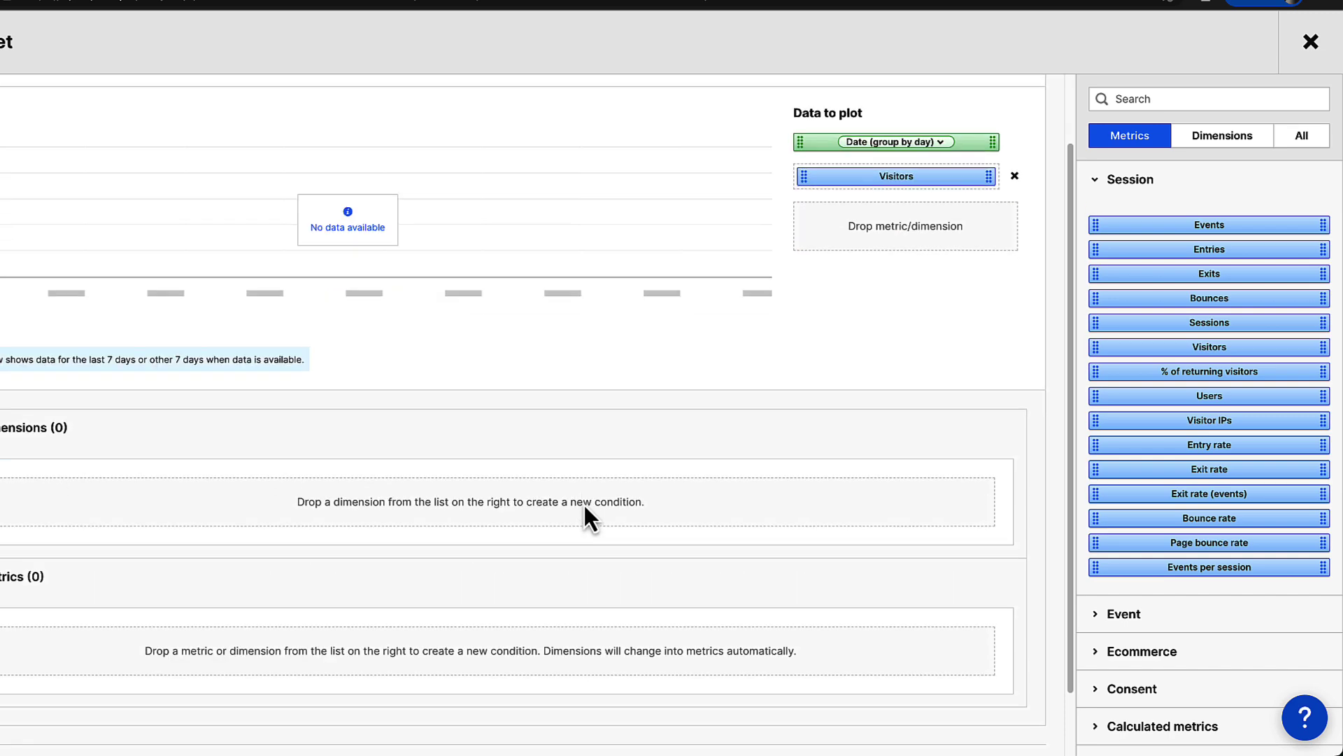
scroll(590, 515, "up", 3)
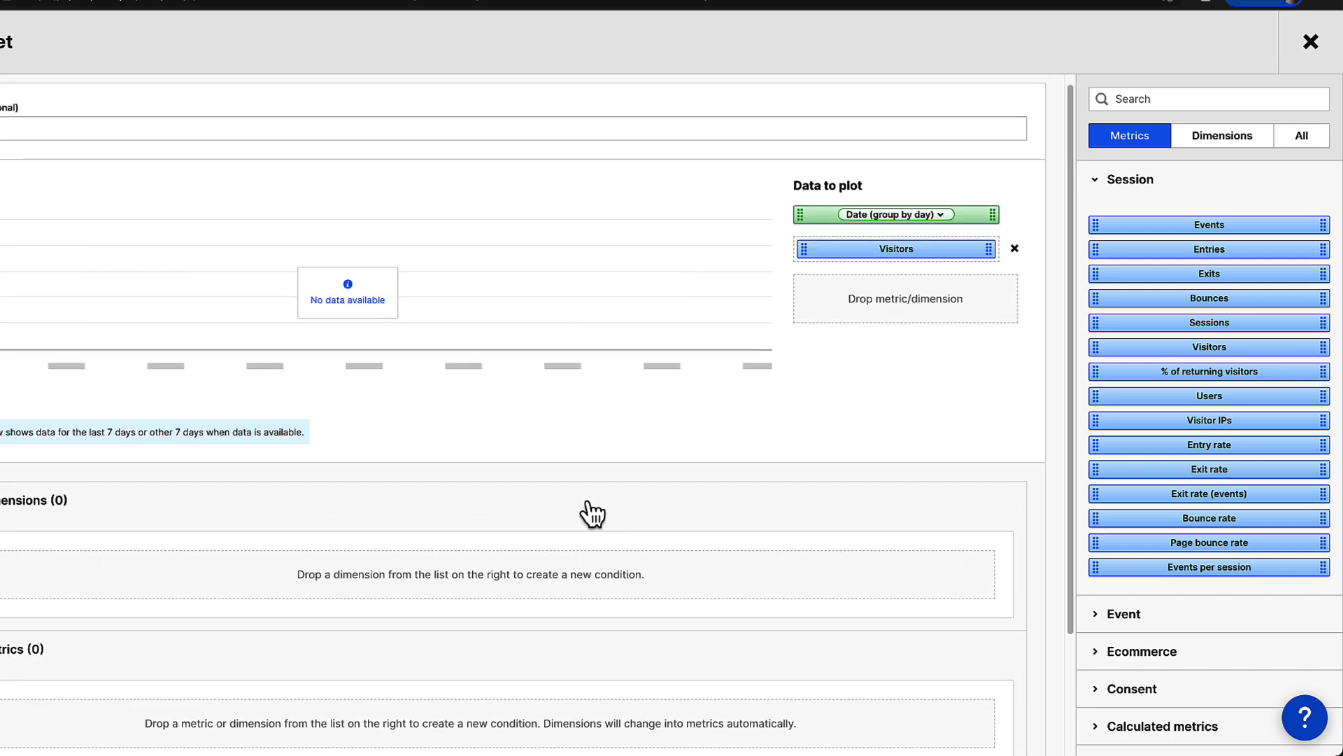
scroll(459, 503, "down", 3)
left_click(42, 701)
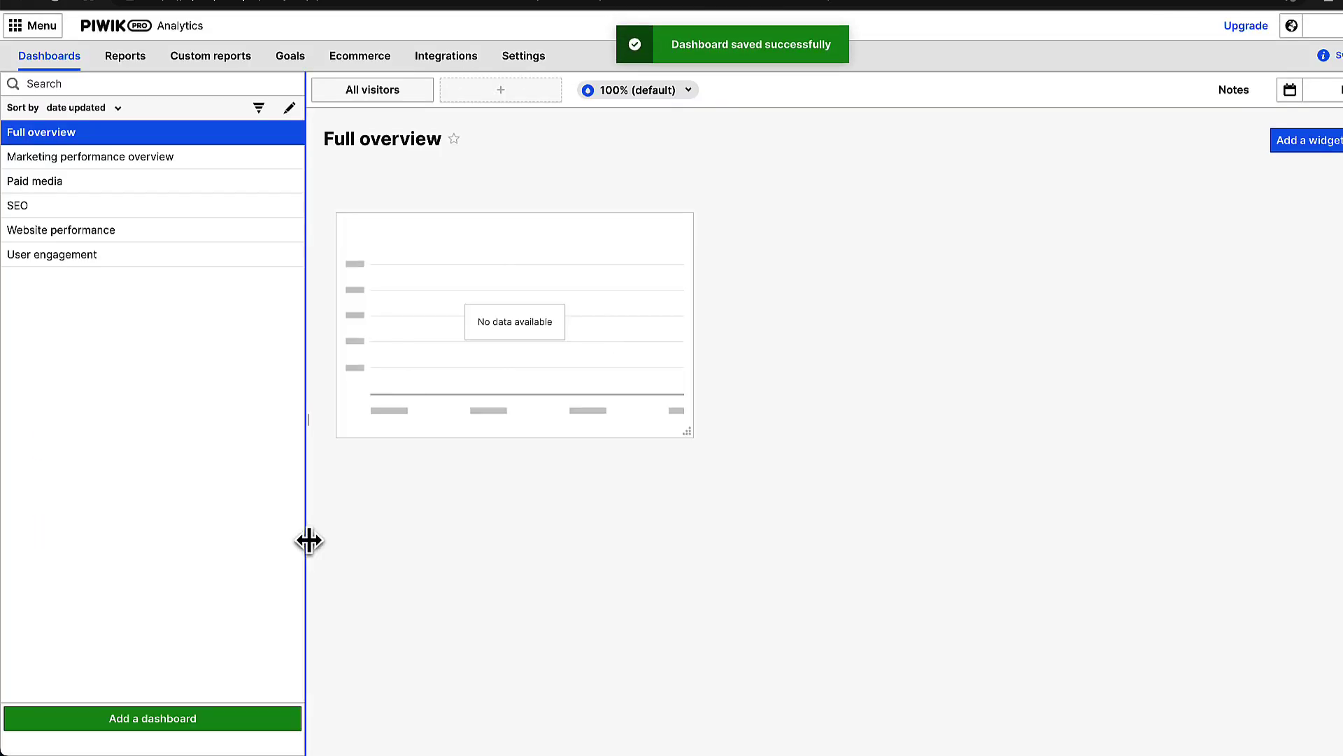
- Check the line chart widget's available actions on the Full overview dashboard and open it for editing
left_click(682, 201)
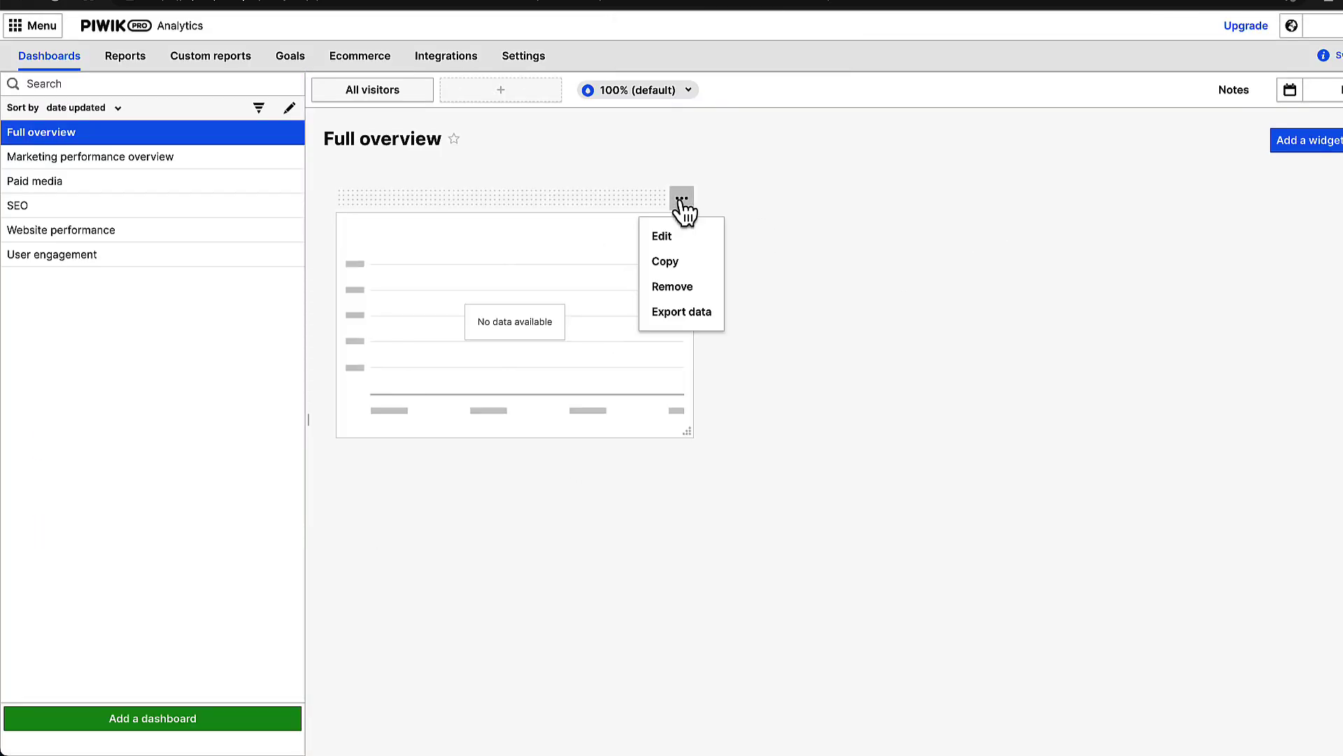
left_click(666, 238)
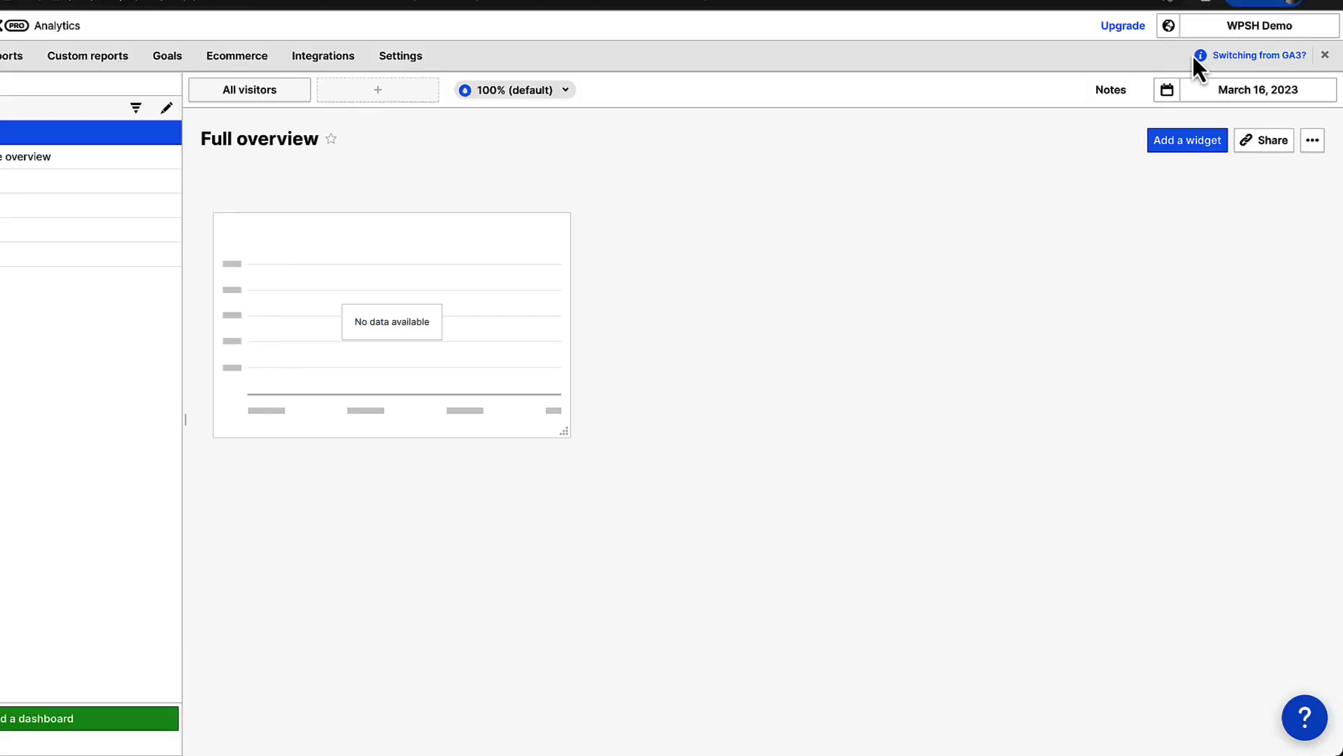
- Examine the configuration options for a new pie chart widget on the Full overview dashboard, leaving without adding it
left_click(1183, 142)
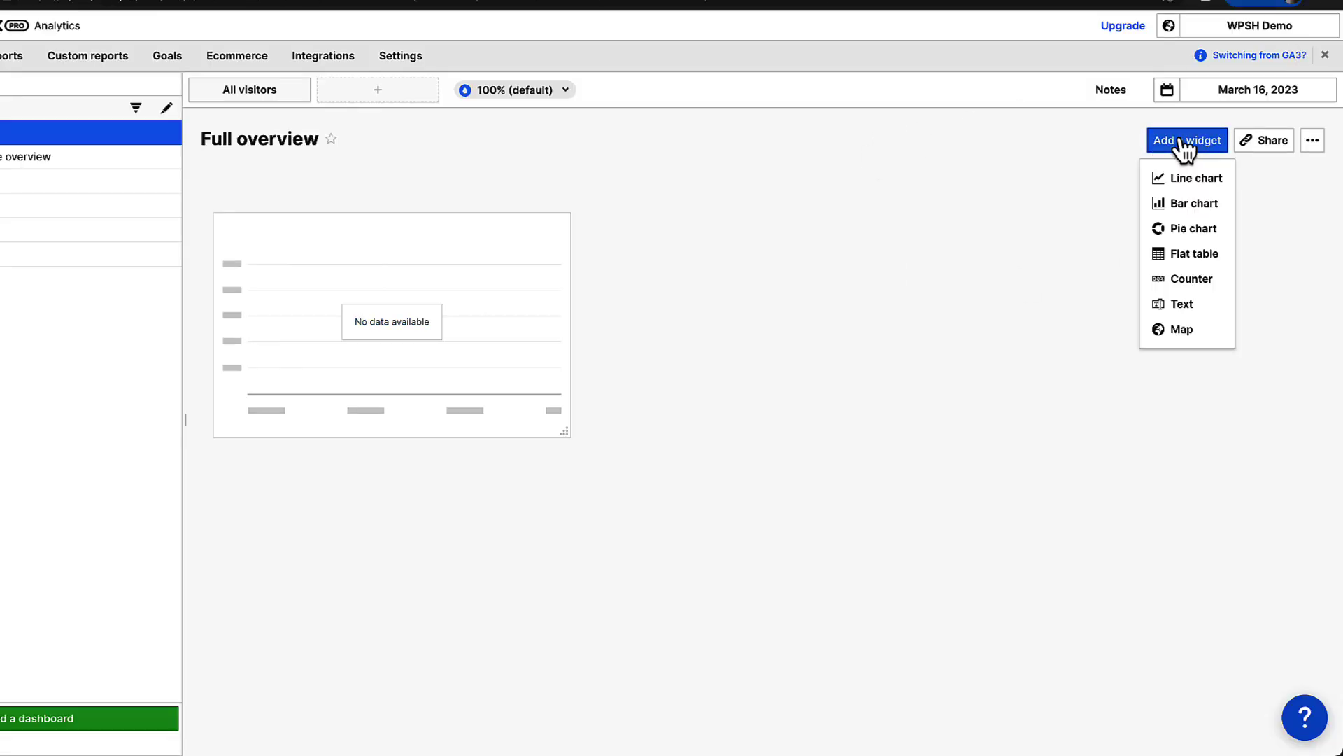
left_click(1193, 231)
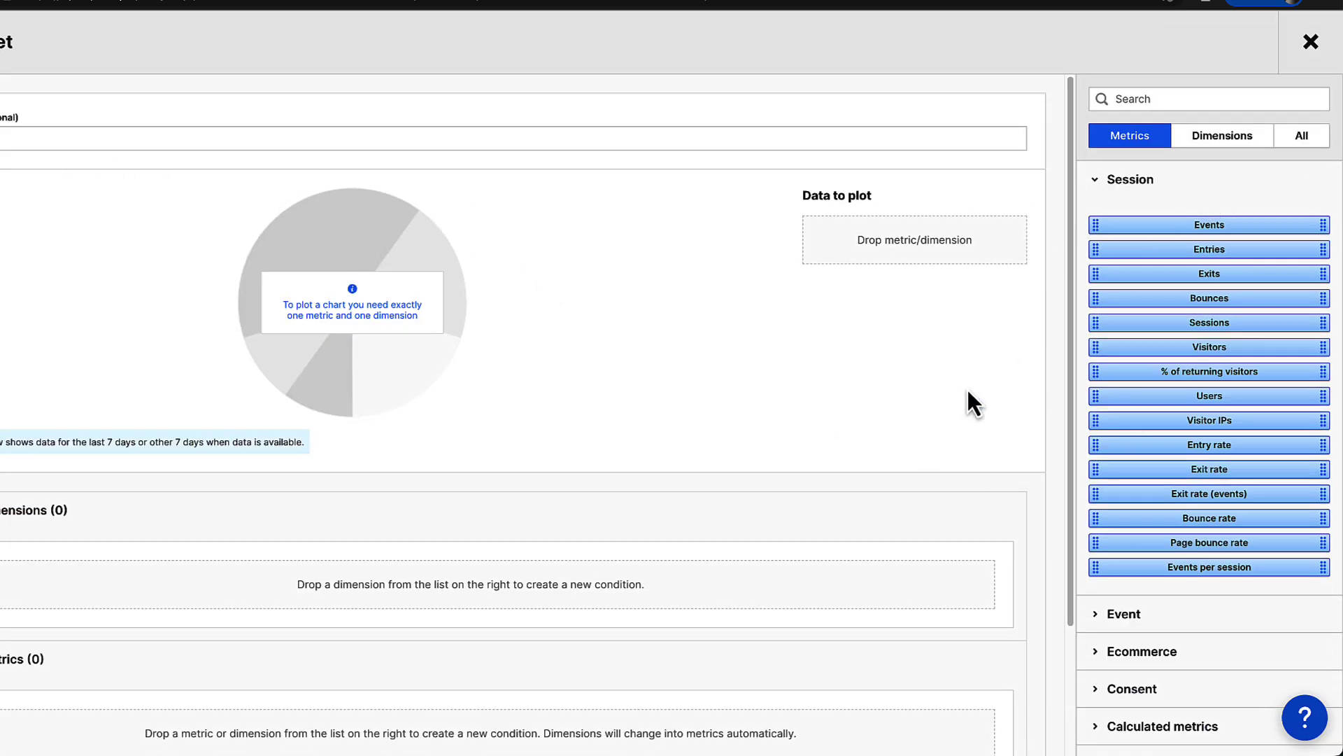
scroll(962, 427, "down", 3)
scroll(910, 419, "up", 3)
left_click(1310, 42)
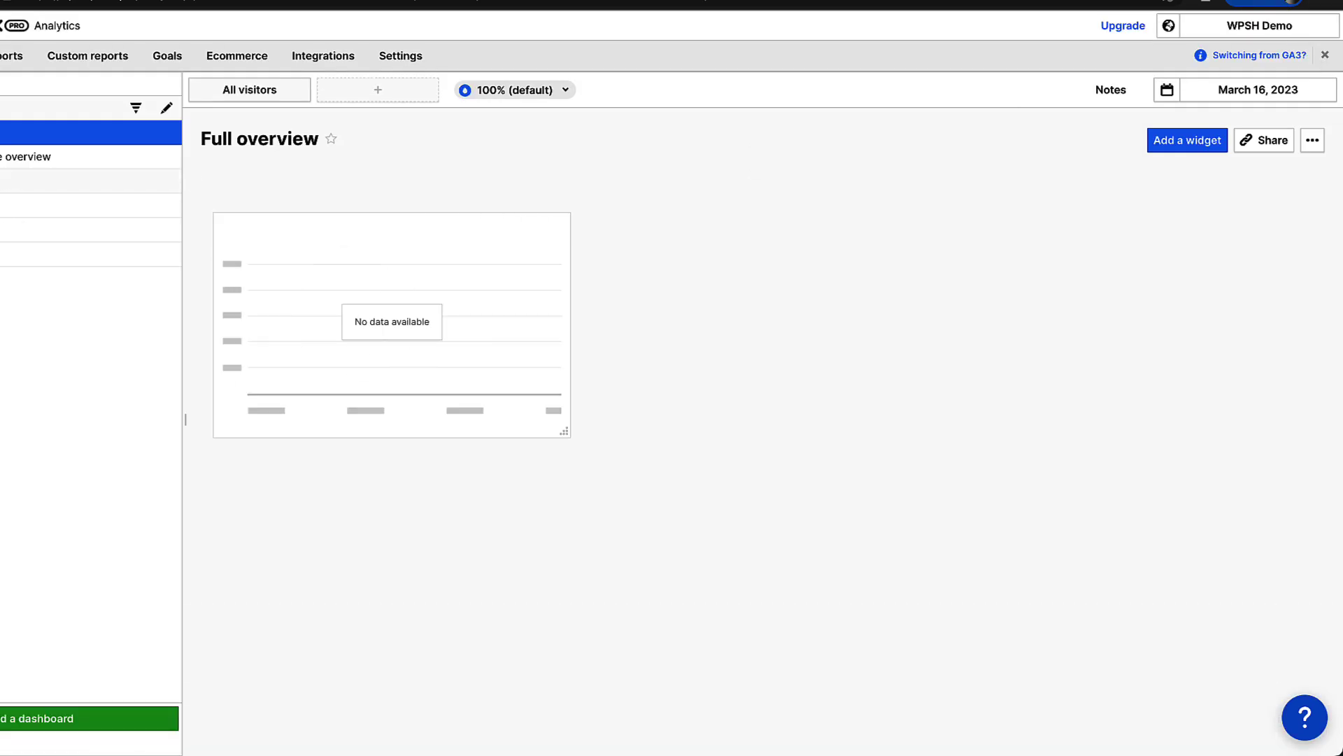
- Mark the Full overview, Marketing performance overview and User engagement dashboards as favorites, and go to the reports
left_click(4, 210)
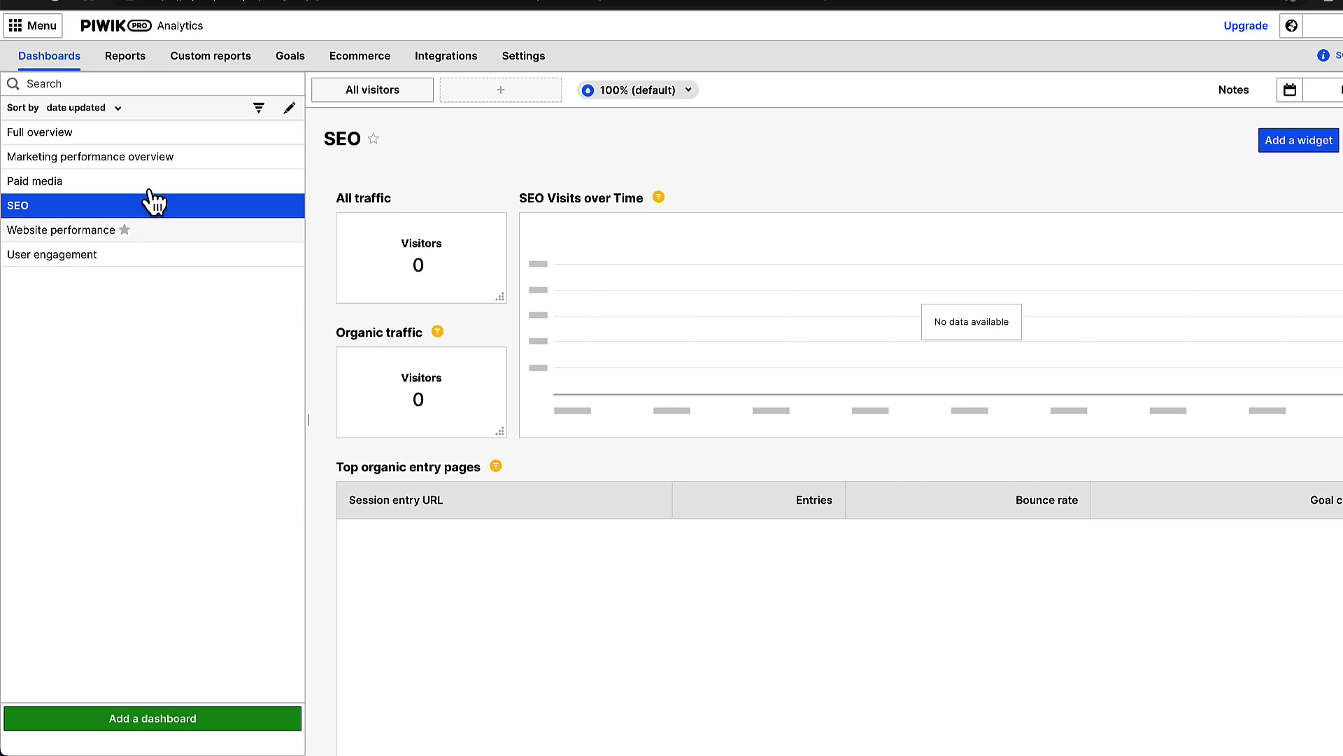
left_click(81, 133)
left_click(184, 157)
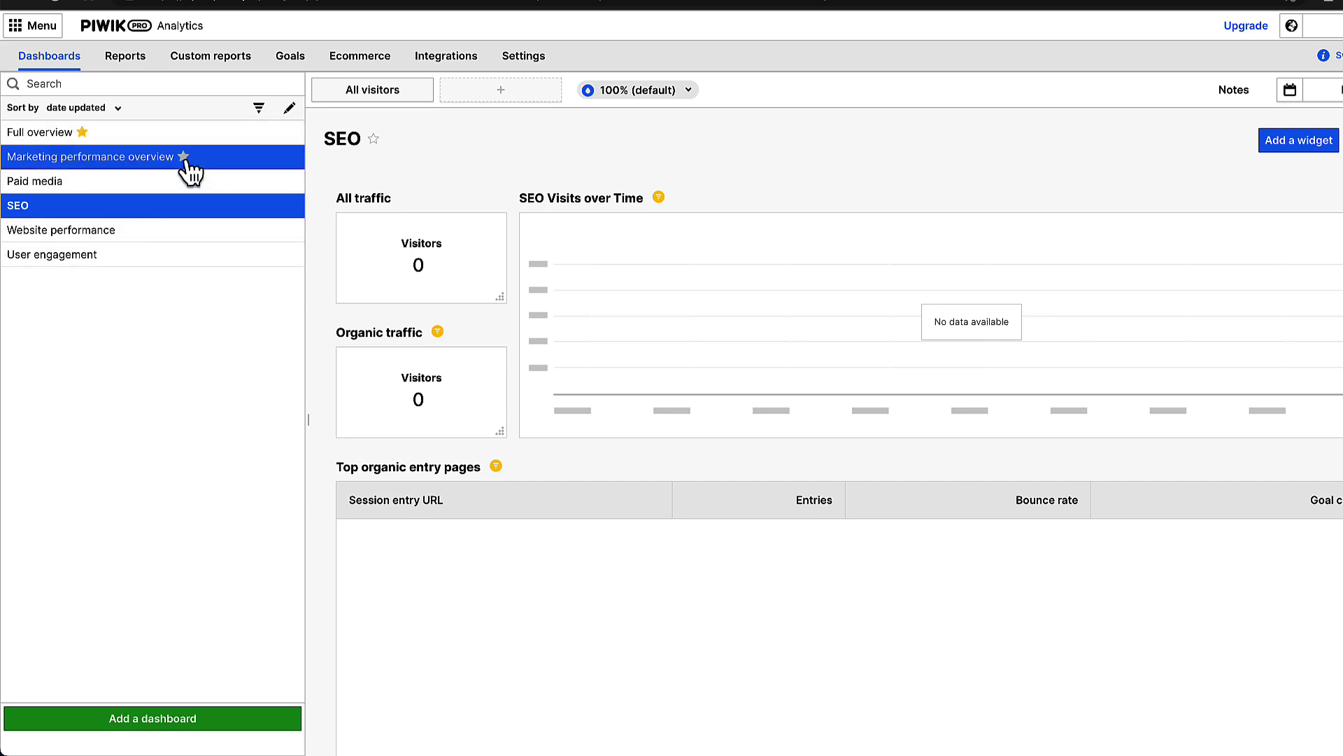
left_click(105, 254)
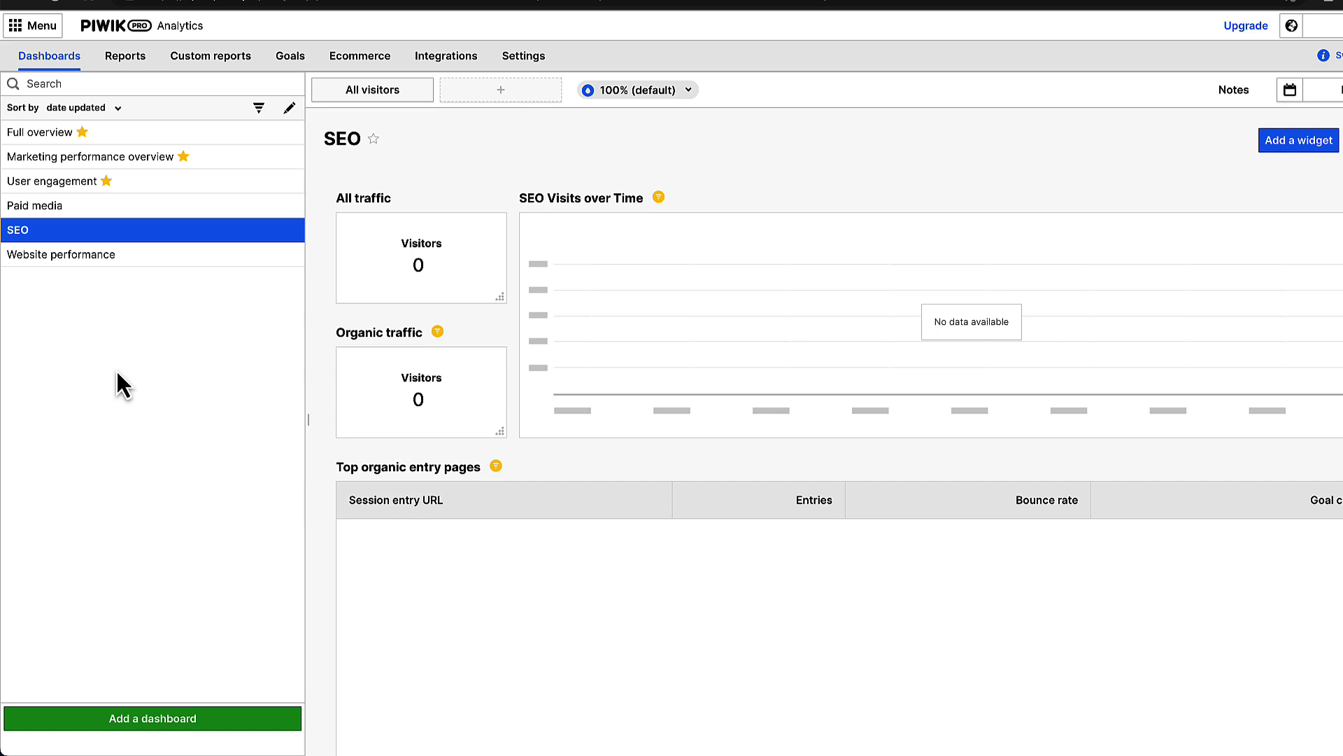
left_click(123, 58)
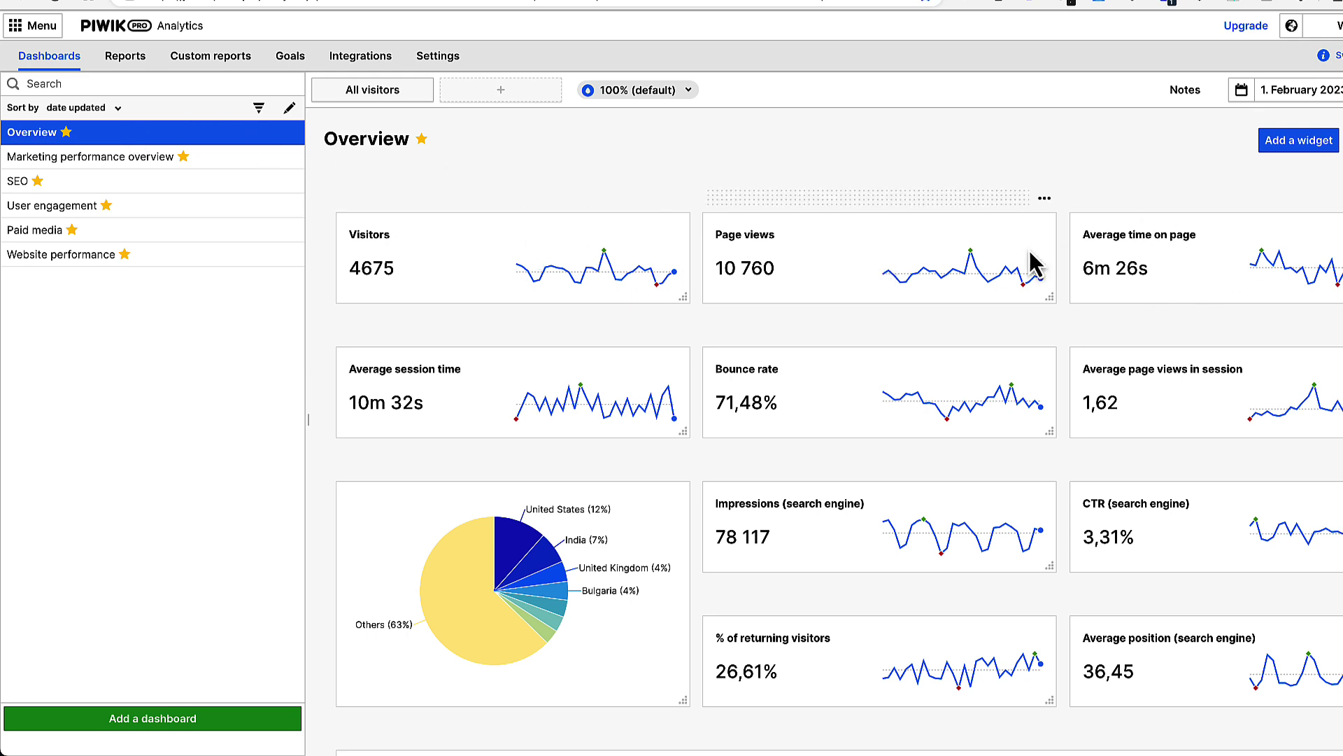
- Examine the settings of the Page views widget on the Overview dashboard, including its metric name and trend sparkline options
left_click(1045, 201)
left_click(1035, 234)
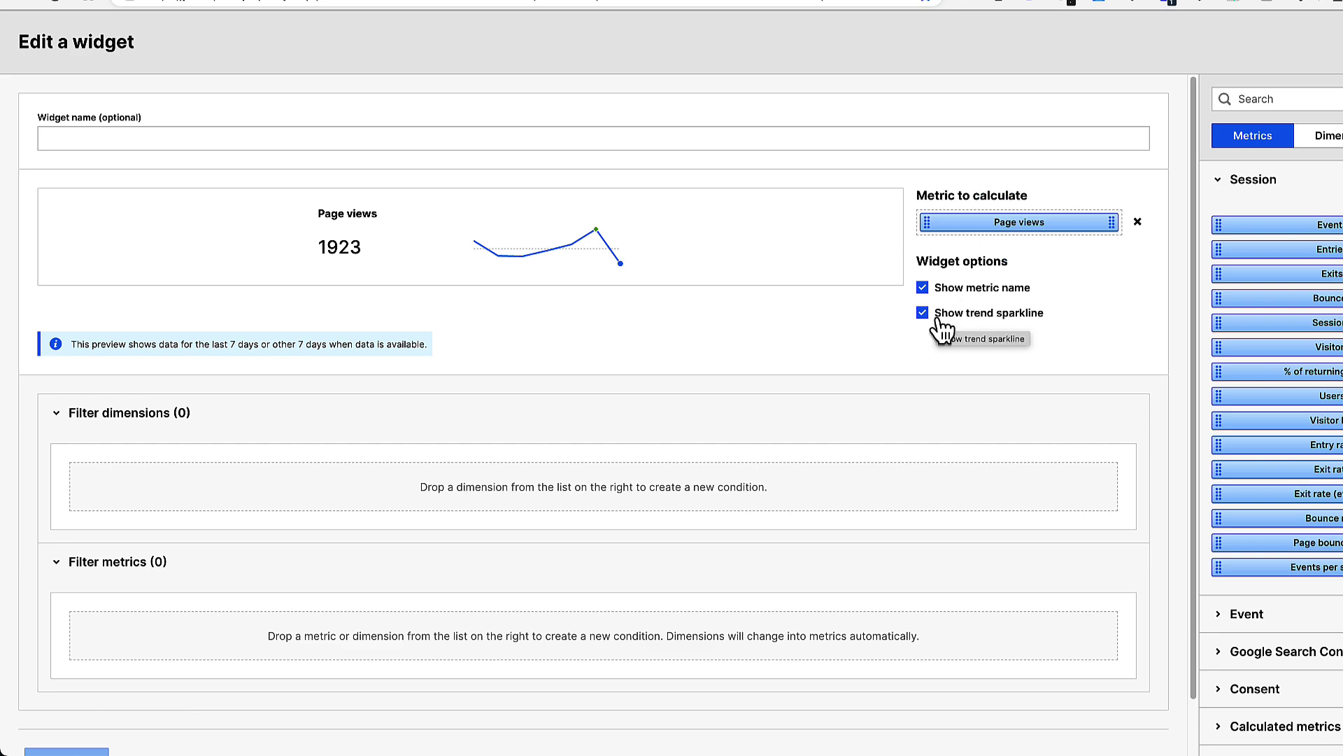
scroll(872, 392, "up", 6)
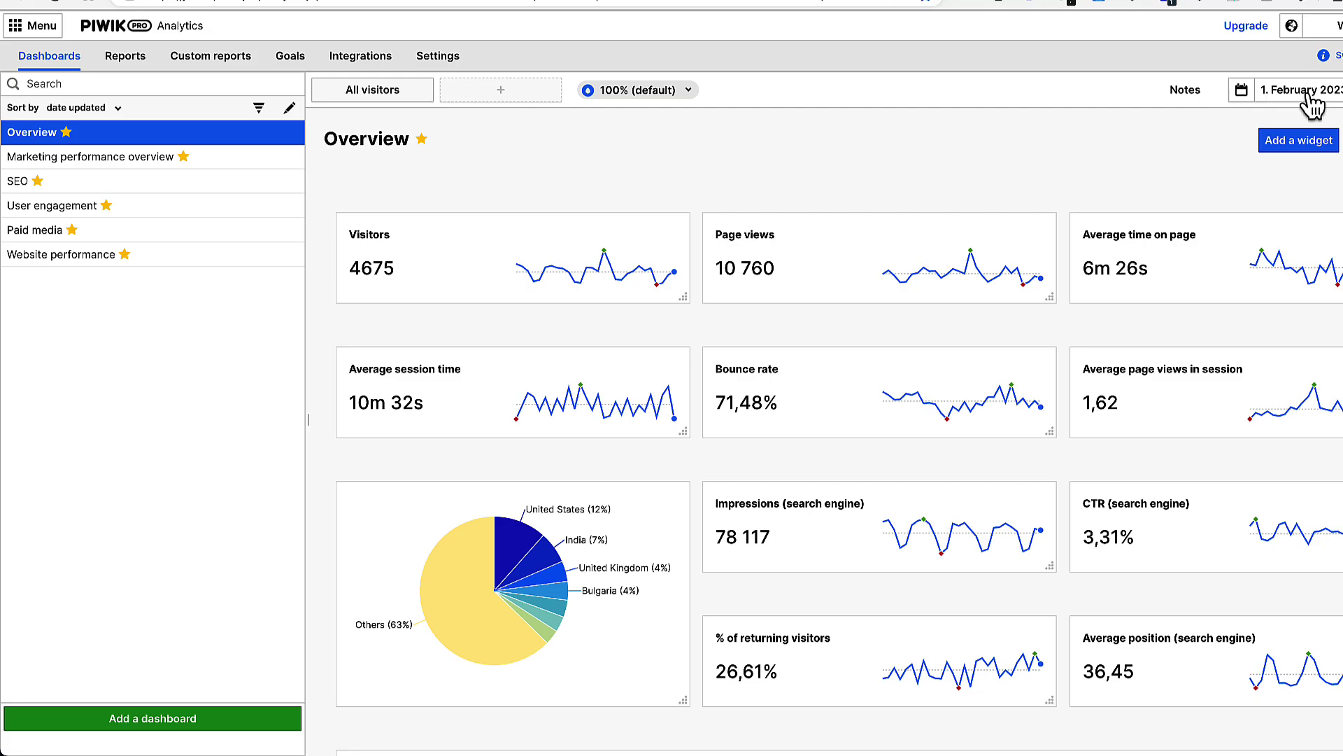
- Check the date range choices for the Overview dashboard and review its counters, country pie chart and daily page views chart
left_click(1312, 98)
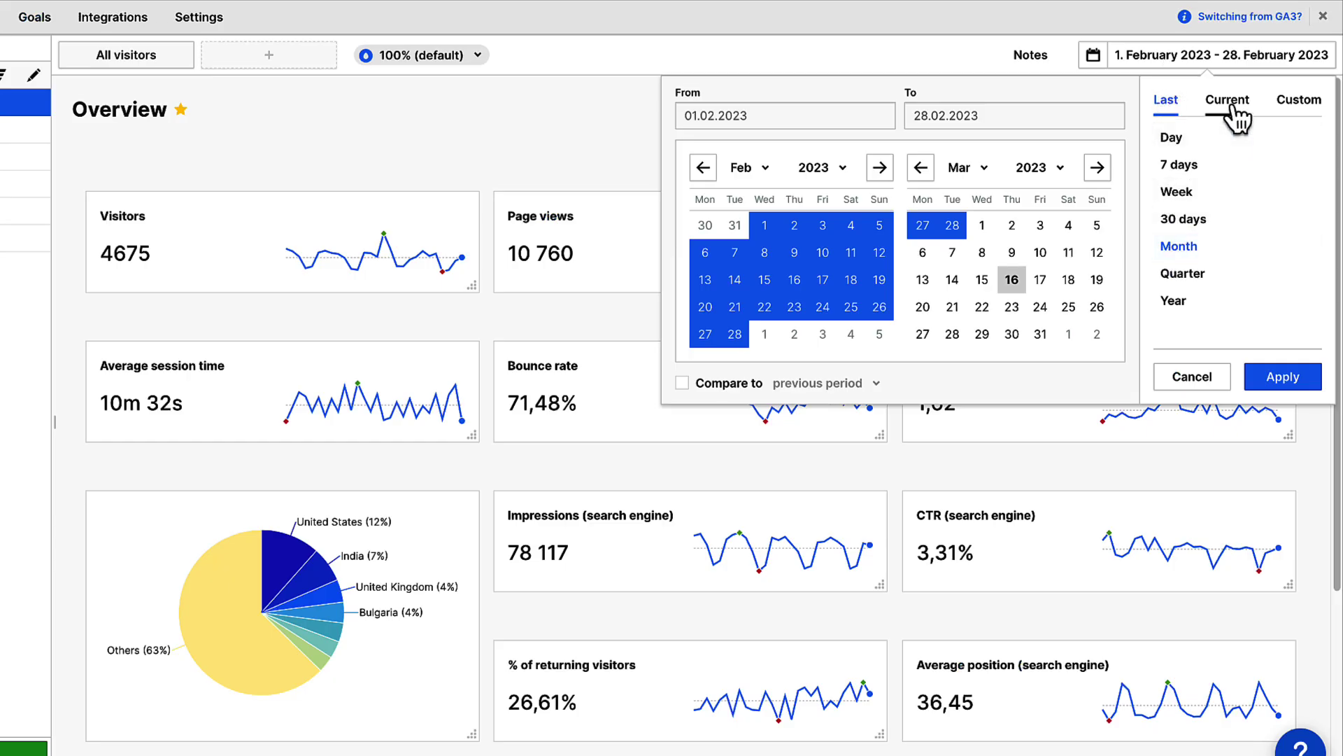
left_click(500, 150)
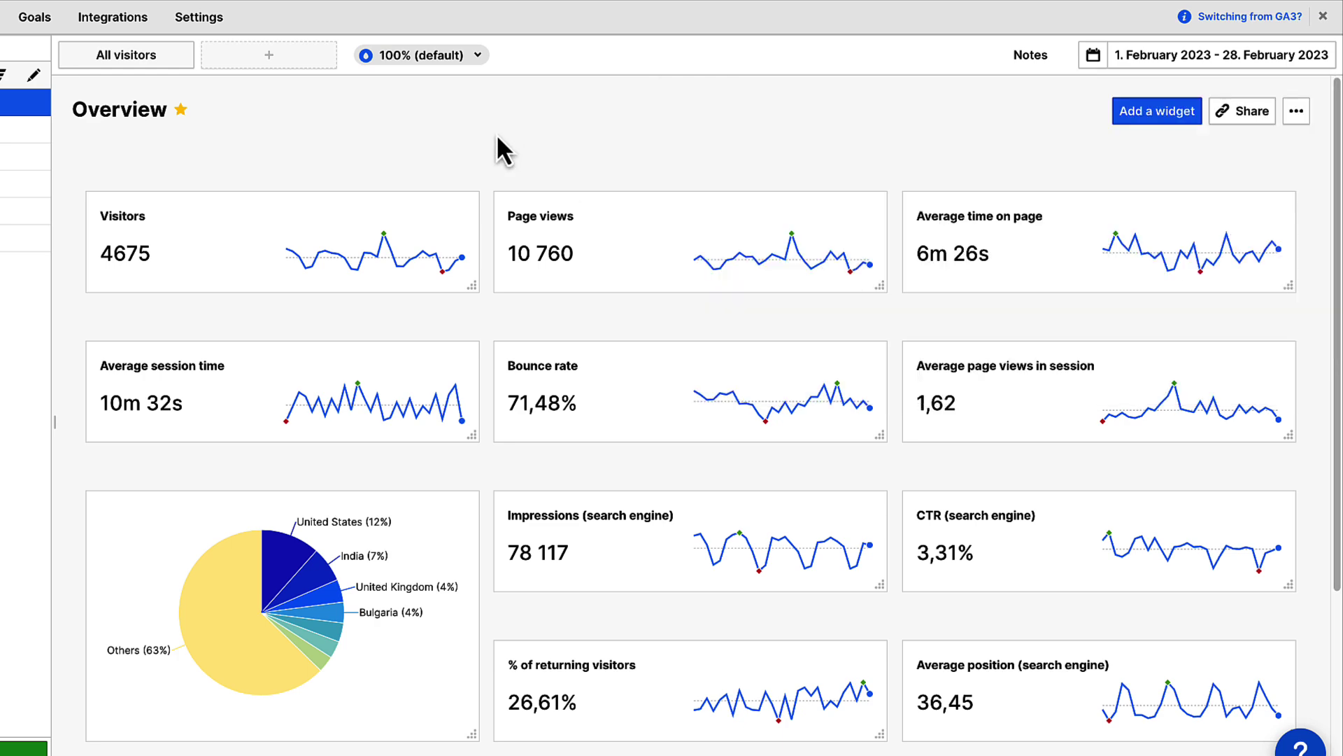
scroll(966, 342, "down", 3)
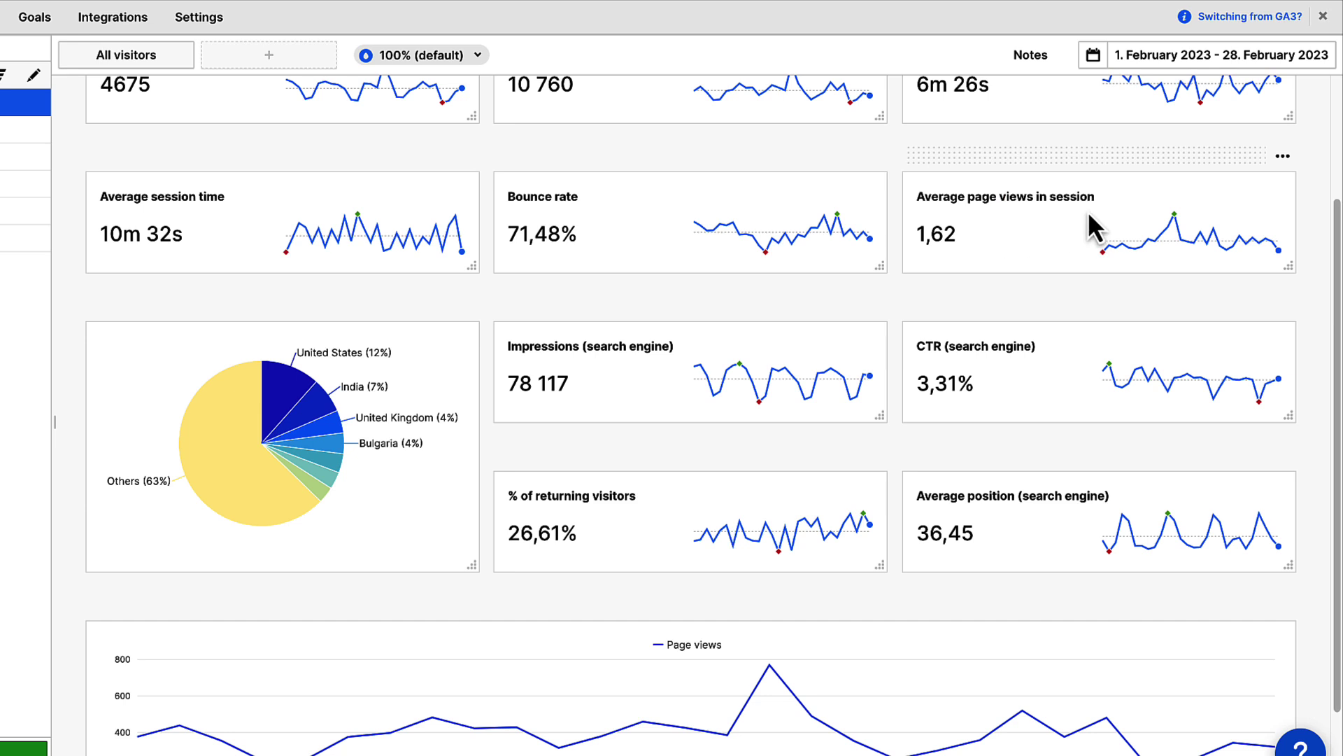
scroll(1088, 211, "down", 1)
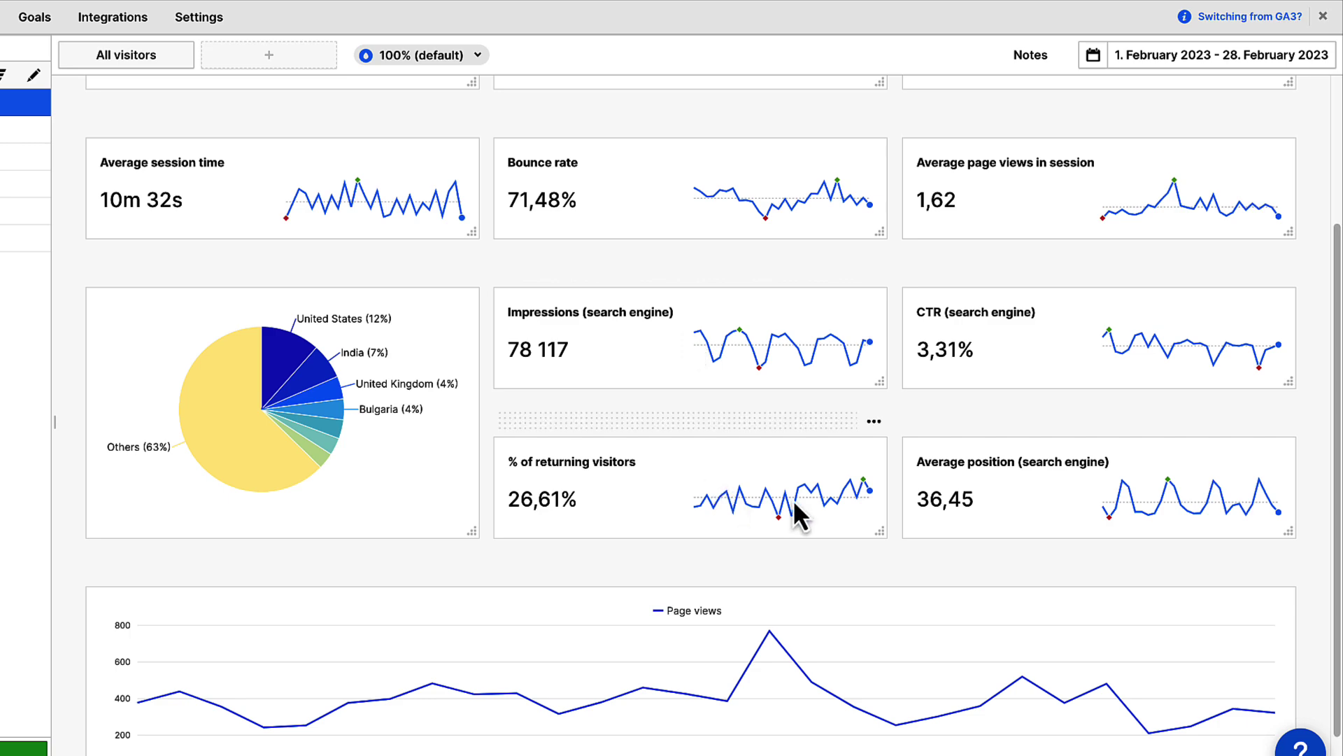
scroll(1082, 511, "down", 2)
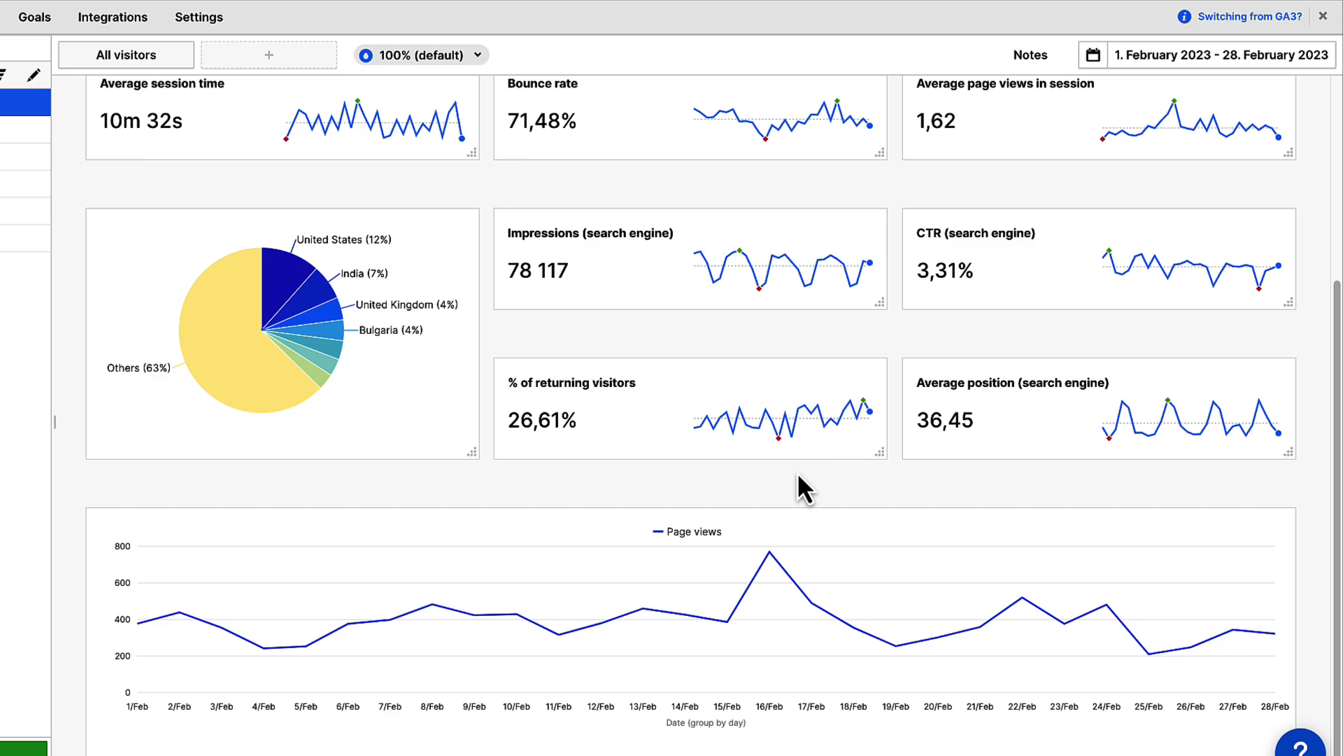
scroll(700, 455, "up", 5)
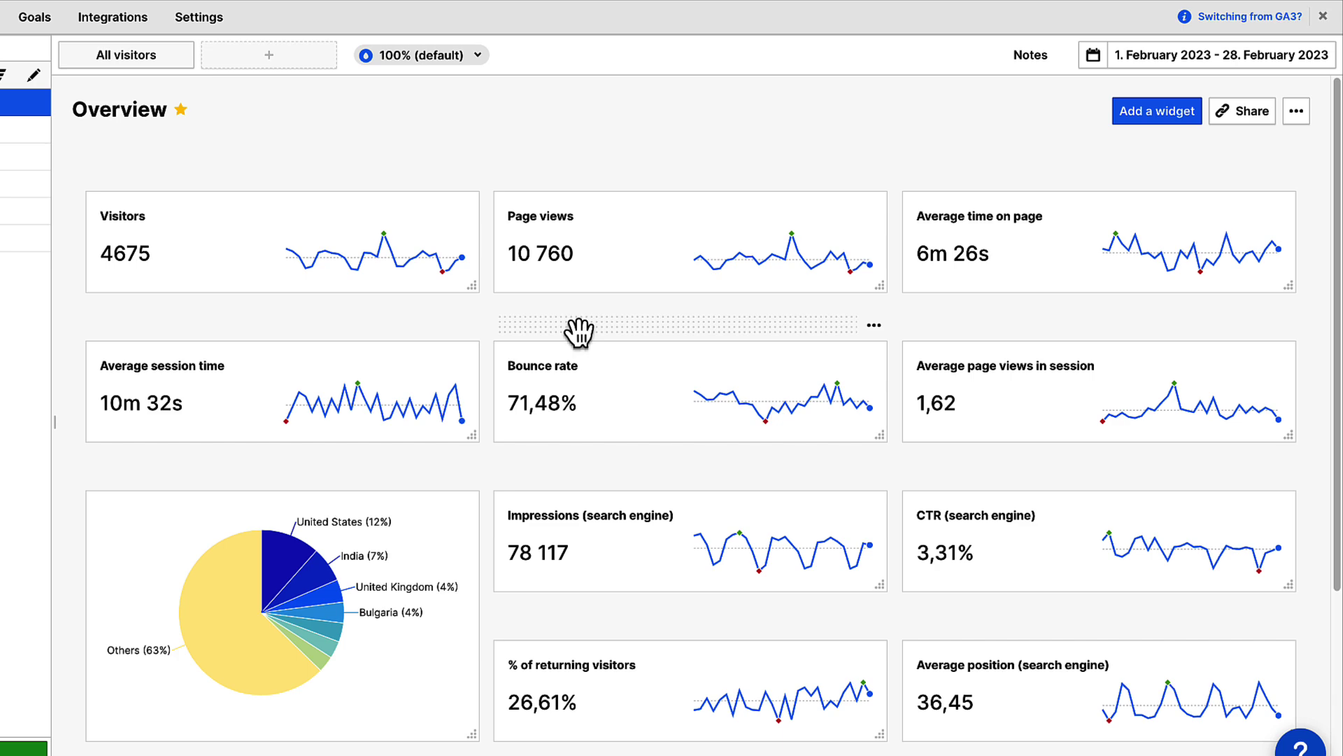
- Review the Marketing performance overview dashboard, including the table of pages where people enter the website
left_click(147, 112)
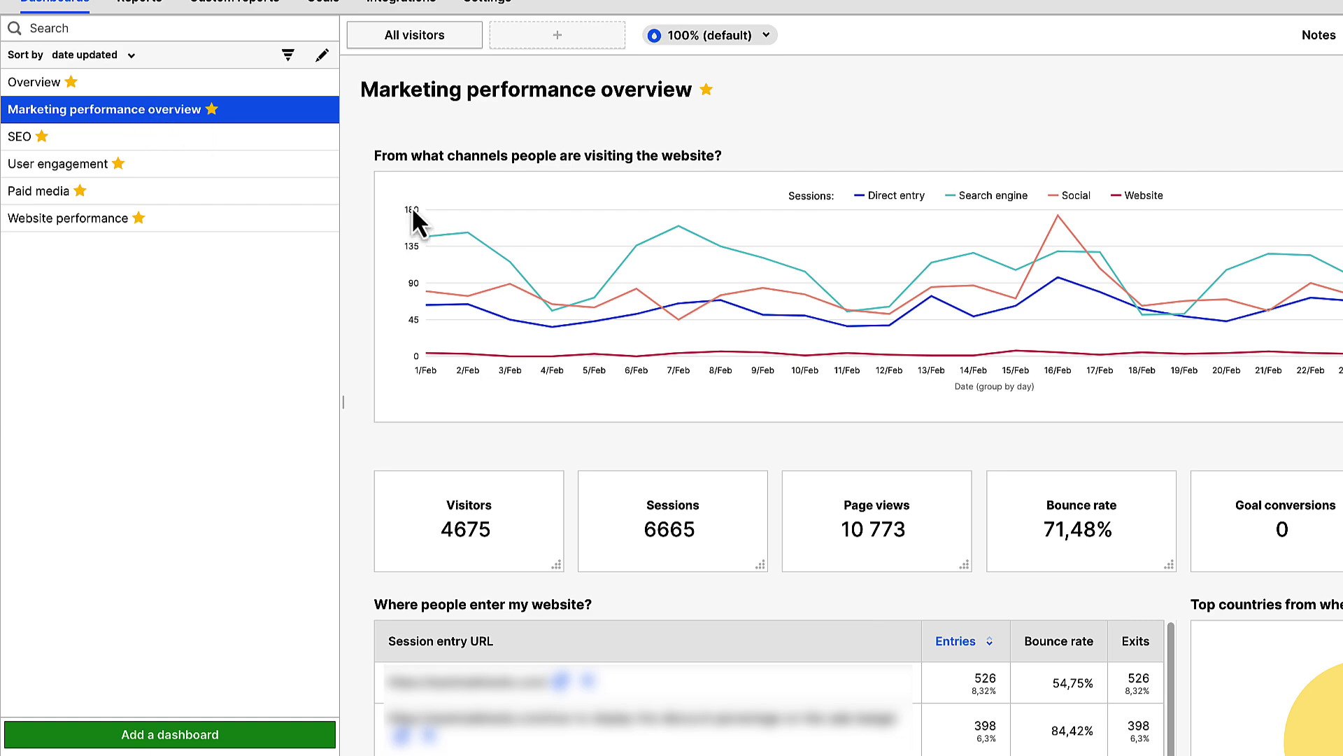
scroll(905, 375, "down", 5)
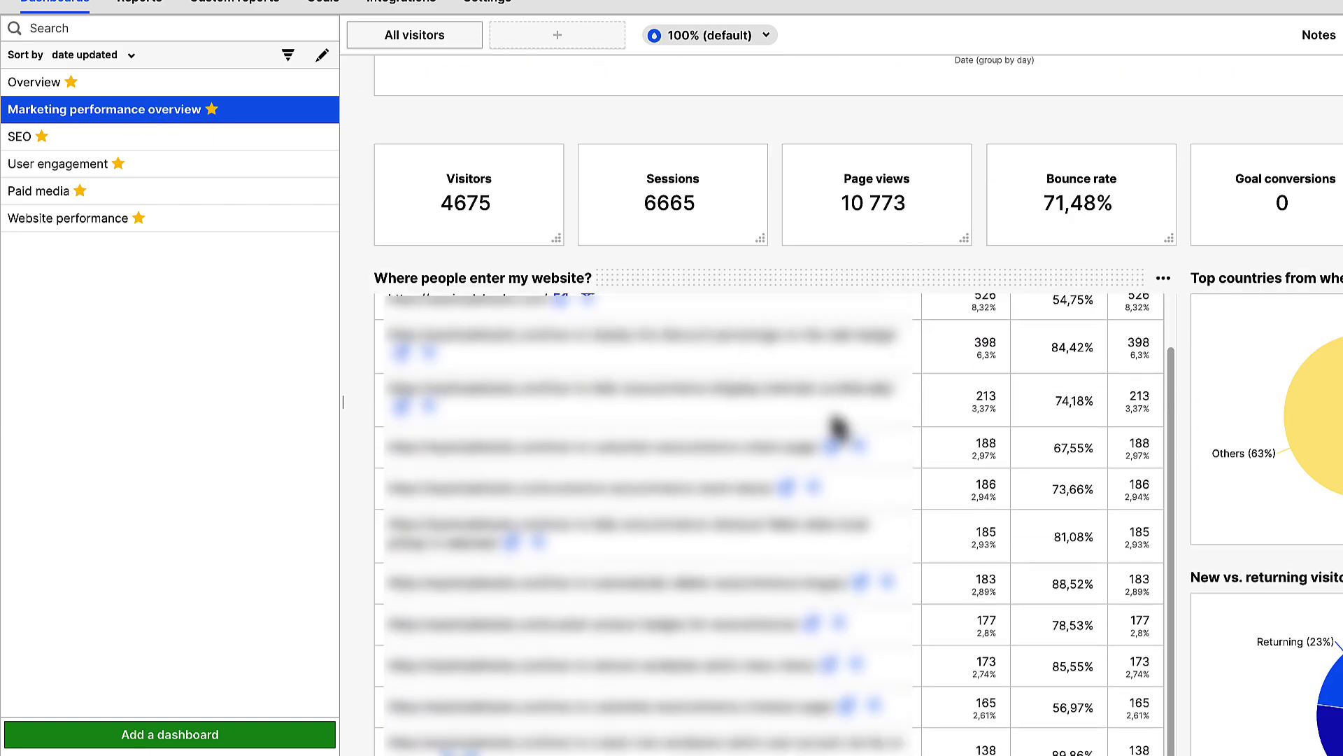
scroll(825, 434, "down", 1)
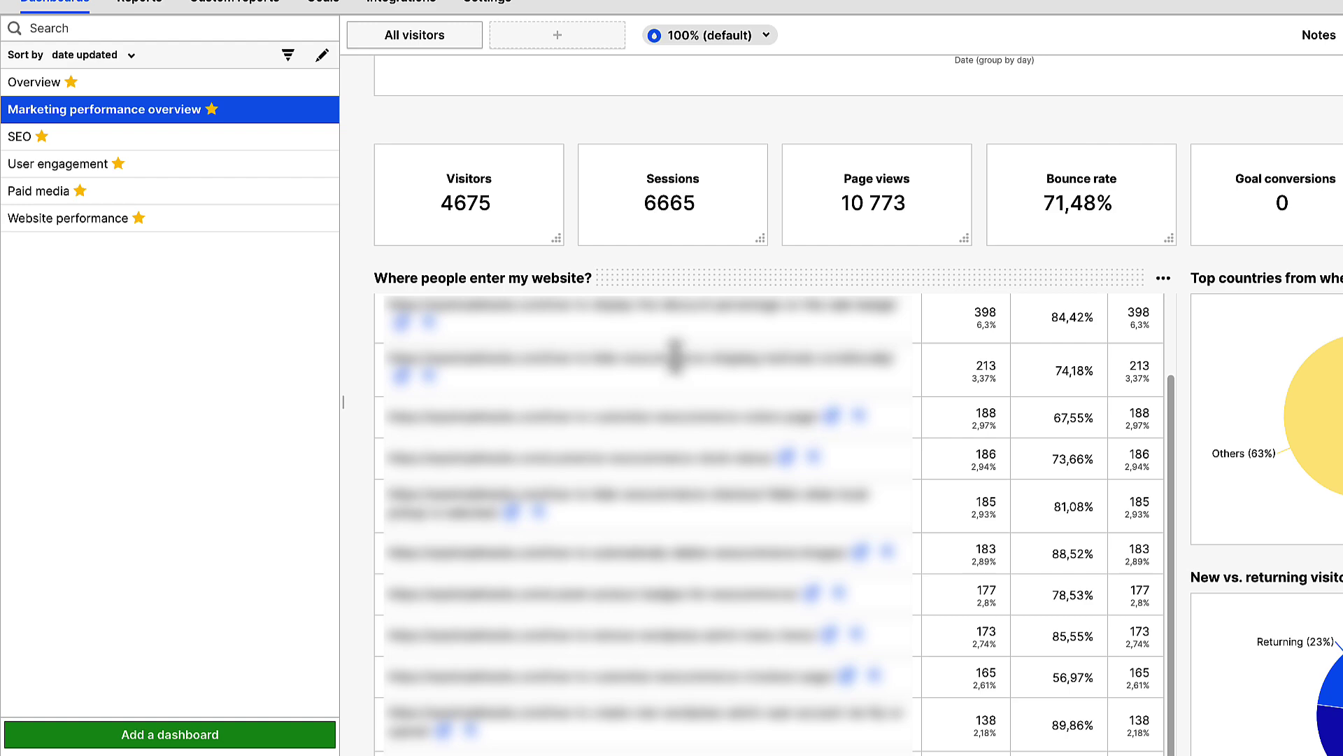
left_click(434, 382)
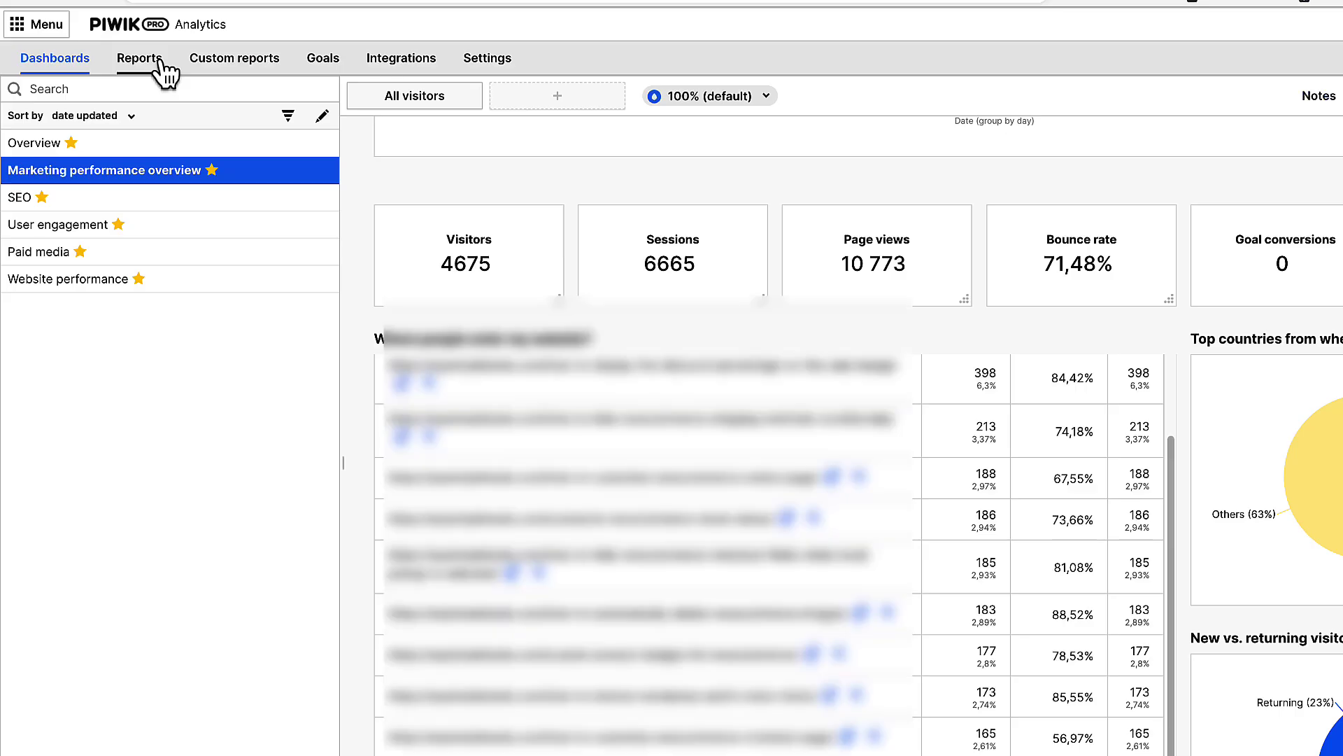
- Browse the Audience overview, Session log and Devices & software reports, and examine the visitor figures by device type
left_click(160, 65)
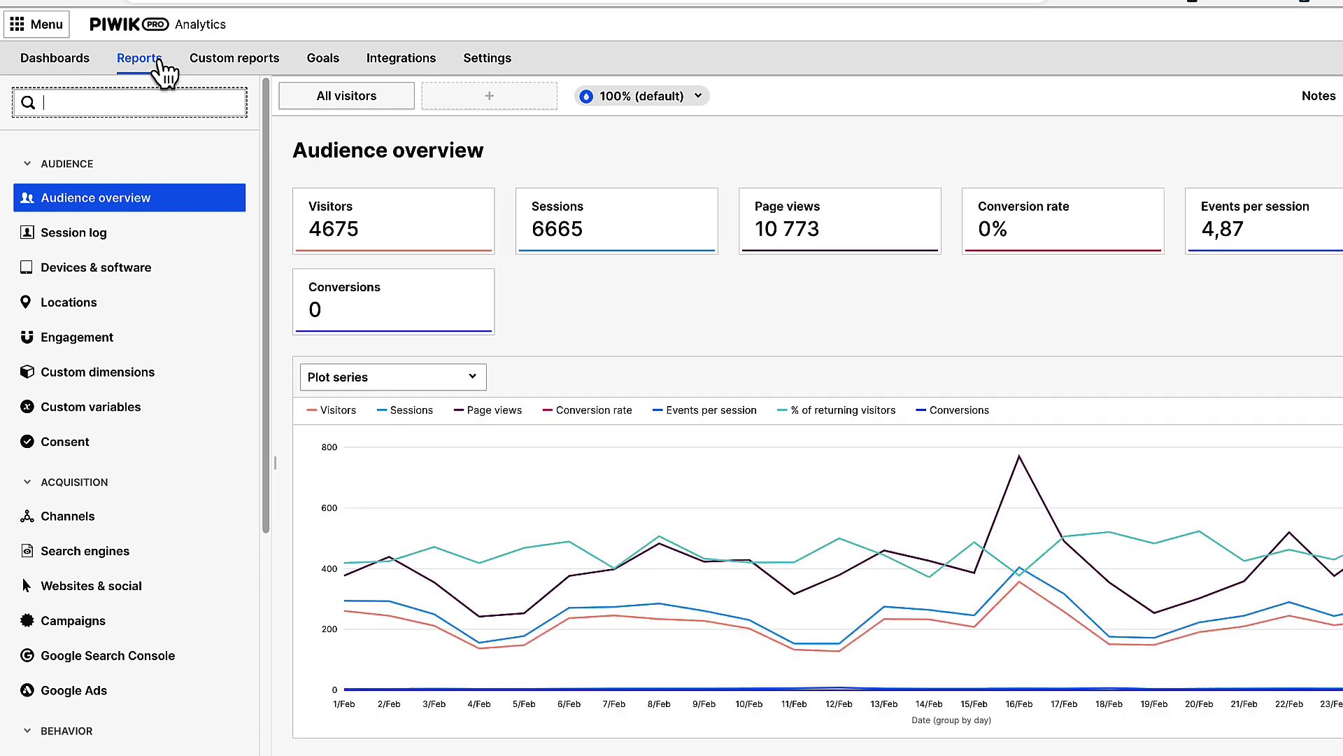
left_click(93, 238)
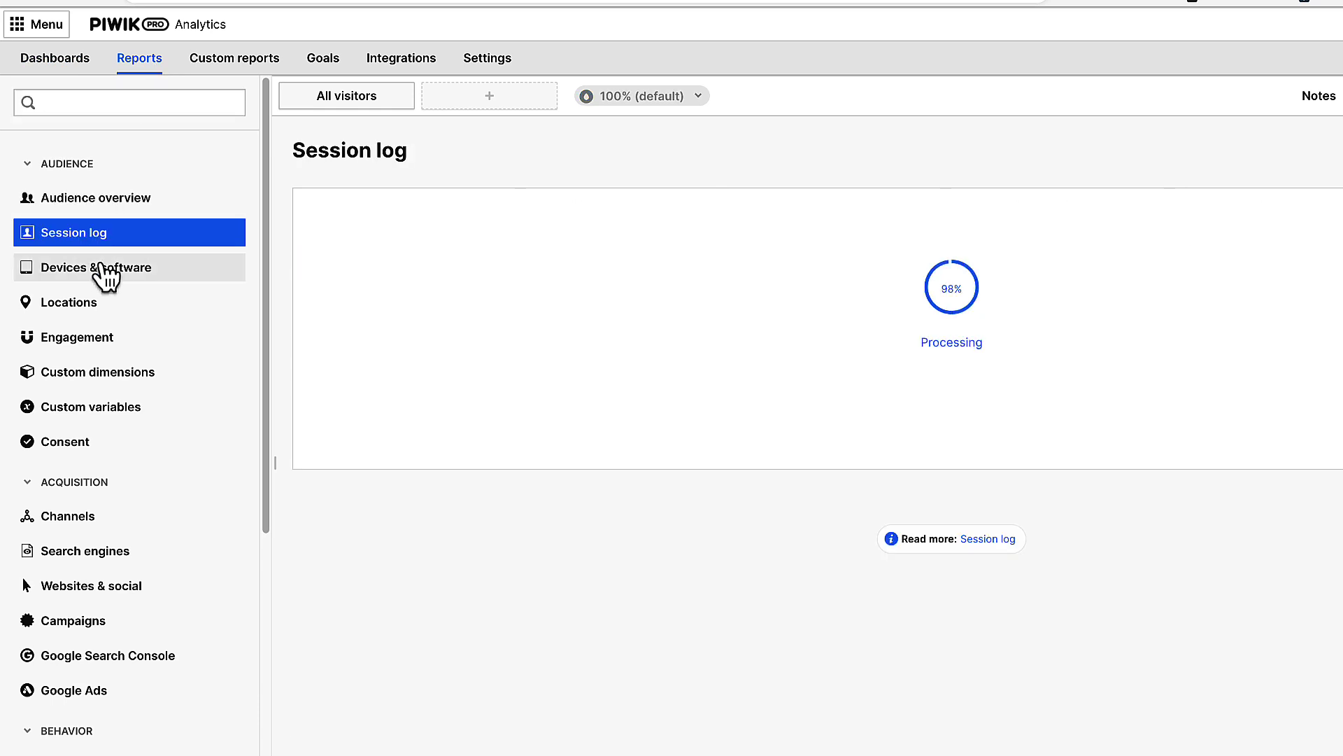
left_click(112, 272)
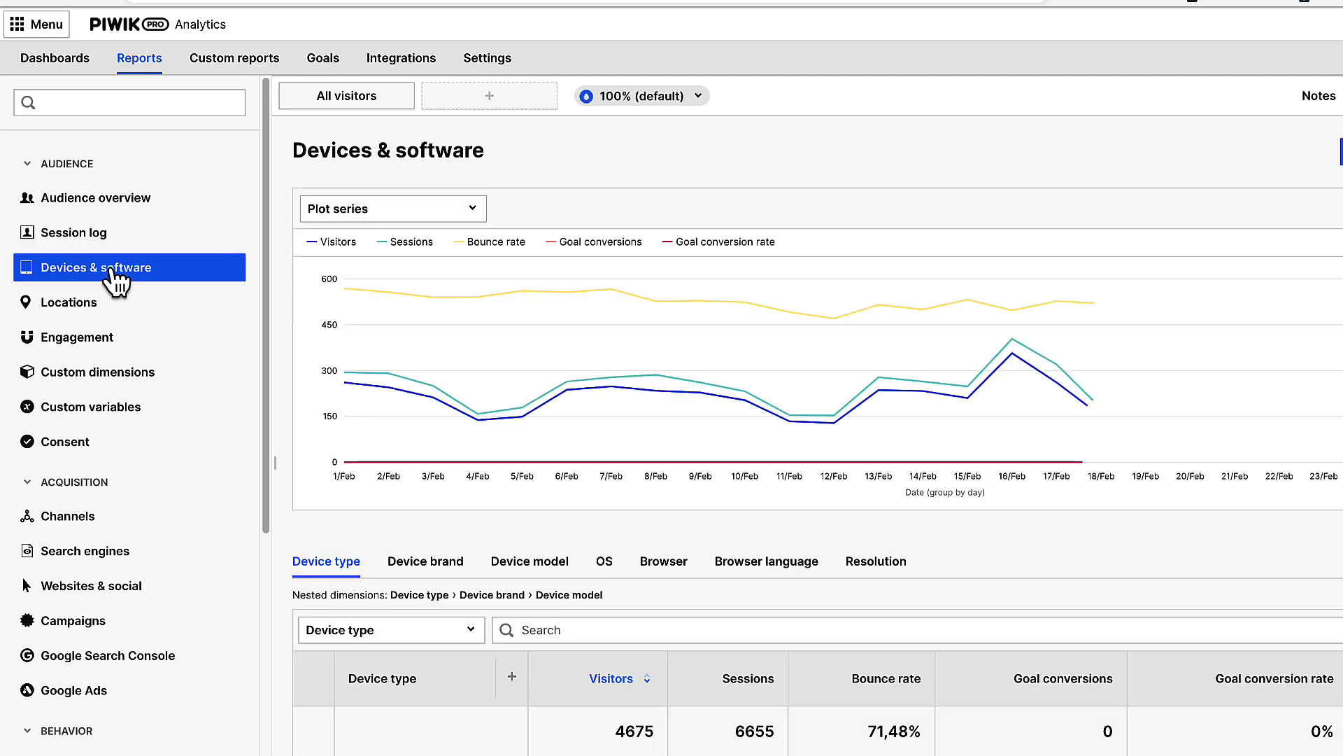
scroll(490, 483, "down", 4)
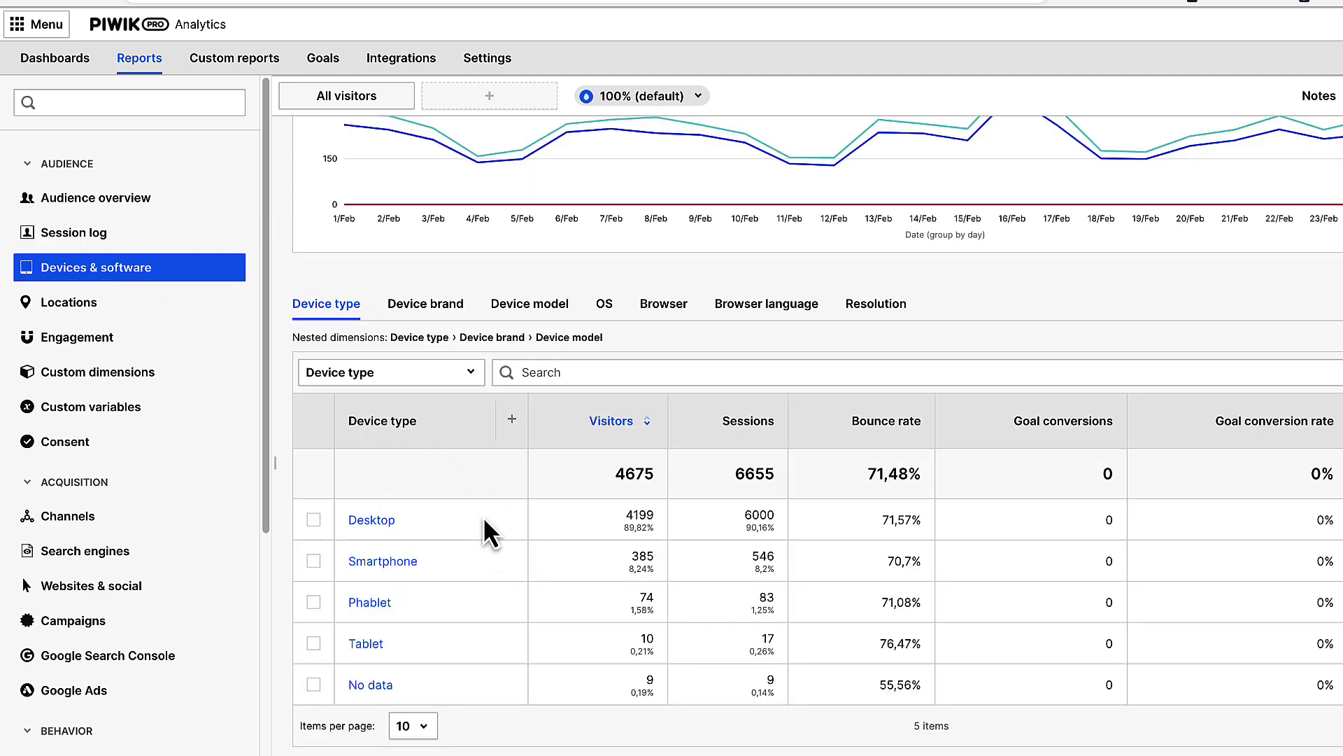
double_click(634, 516)
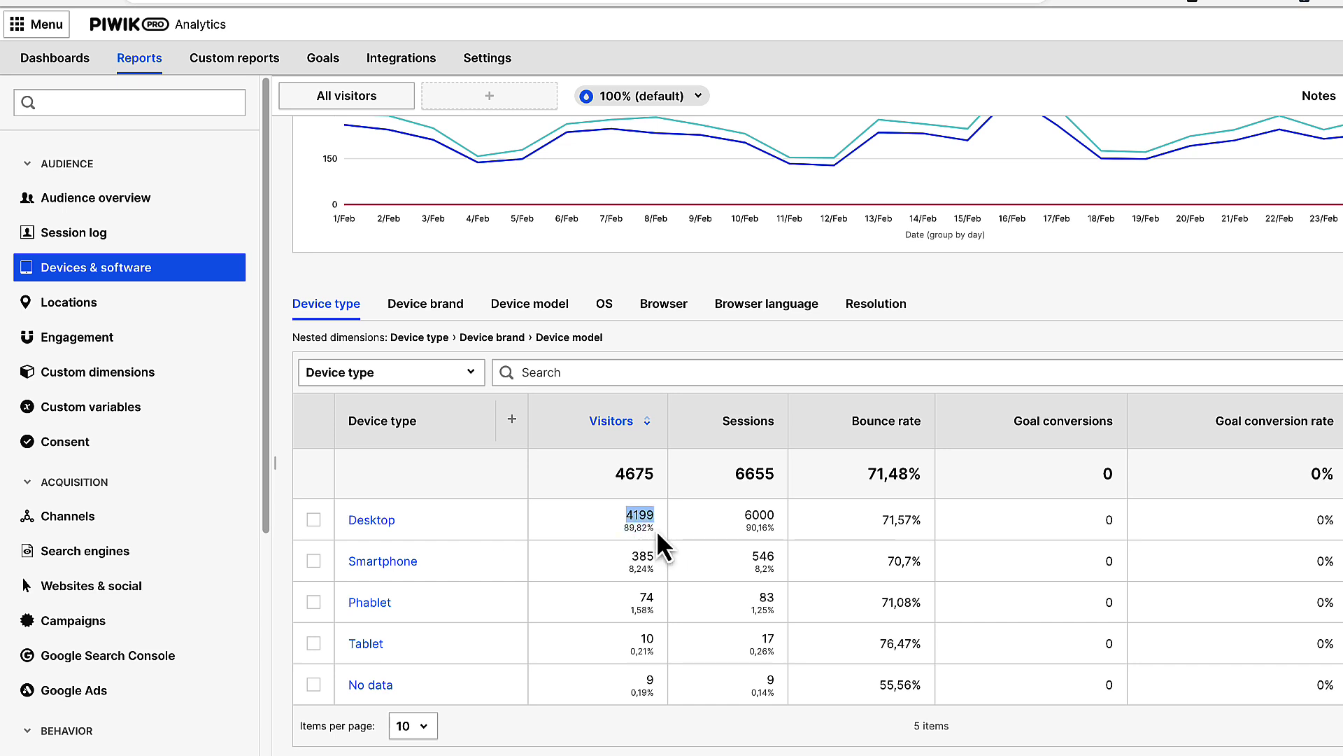
triple_click(640, 527)
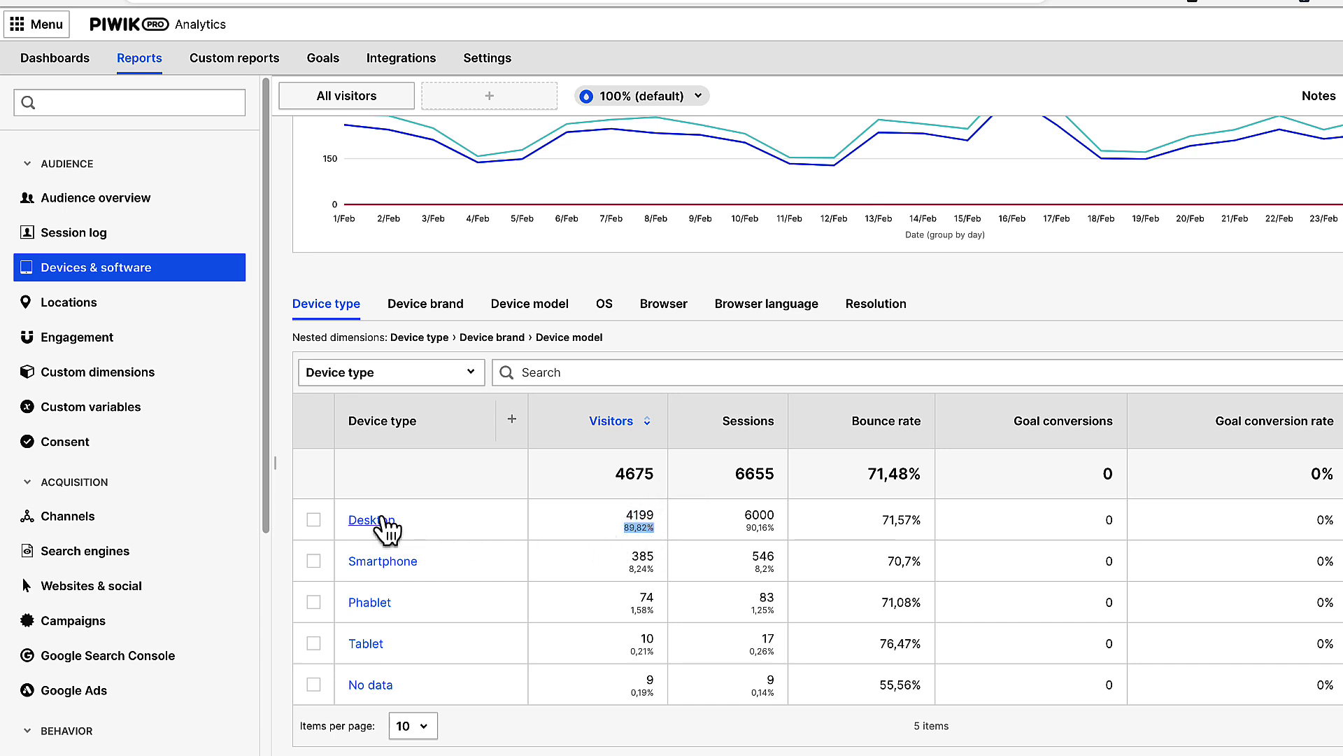
left_click(528, 603)
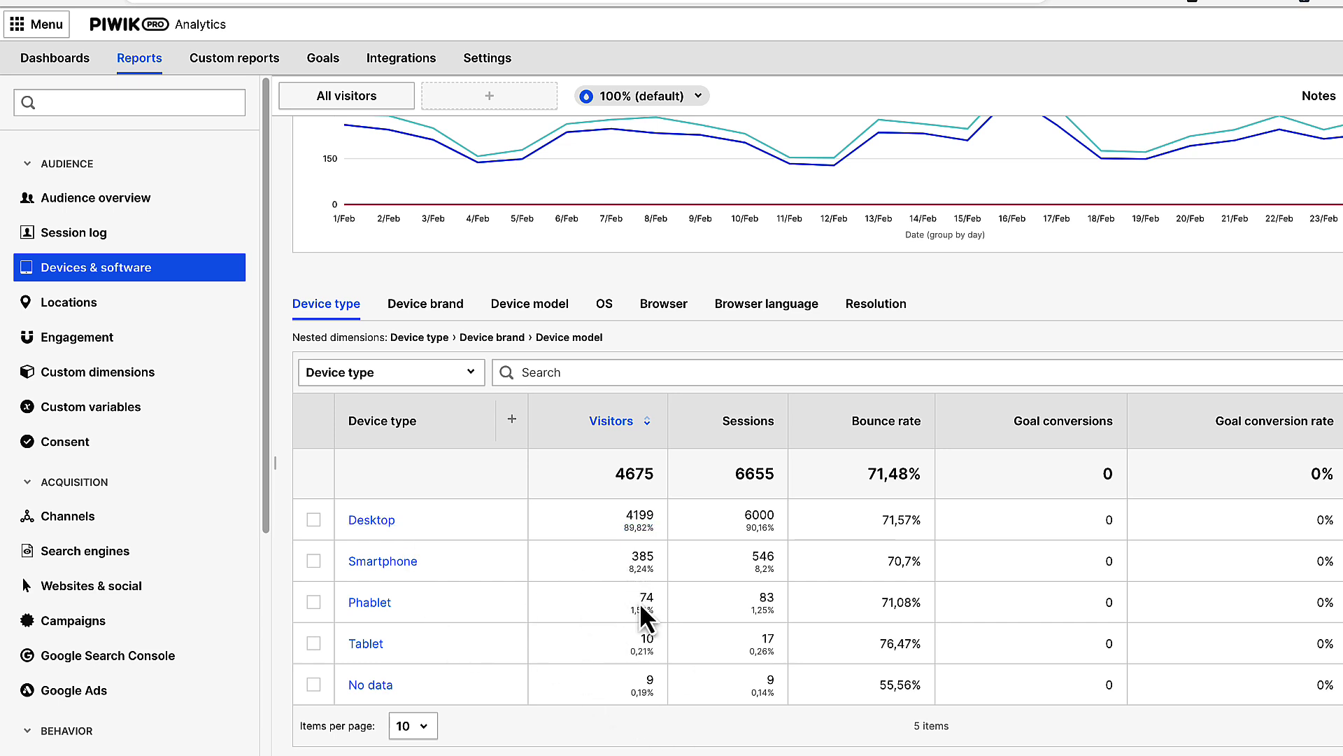
- Examine the Locations report by country and the Engagement report on new versus returning visitors, and check the Custom dimensions report
left_click(85, 304)
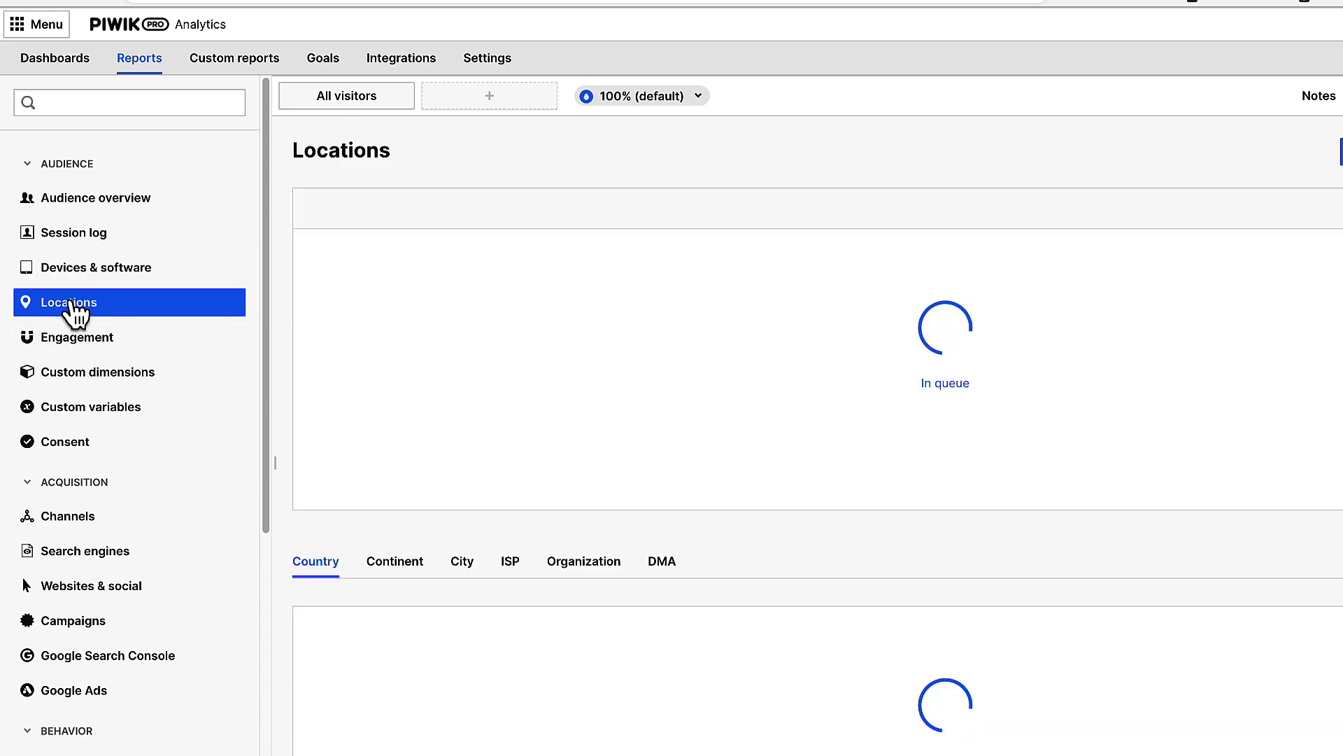
scroll(873, 556, "down", 6)
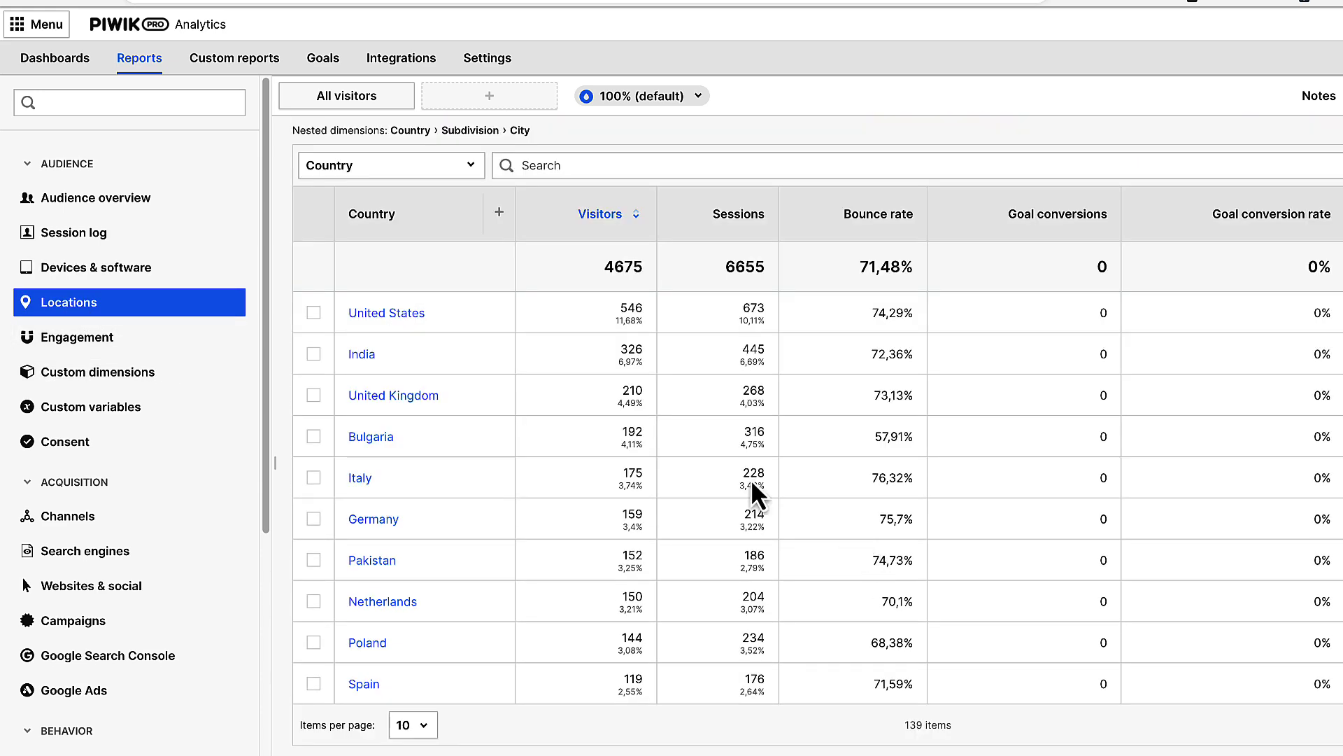
left_click(98, 340)
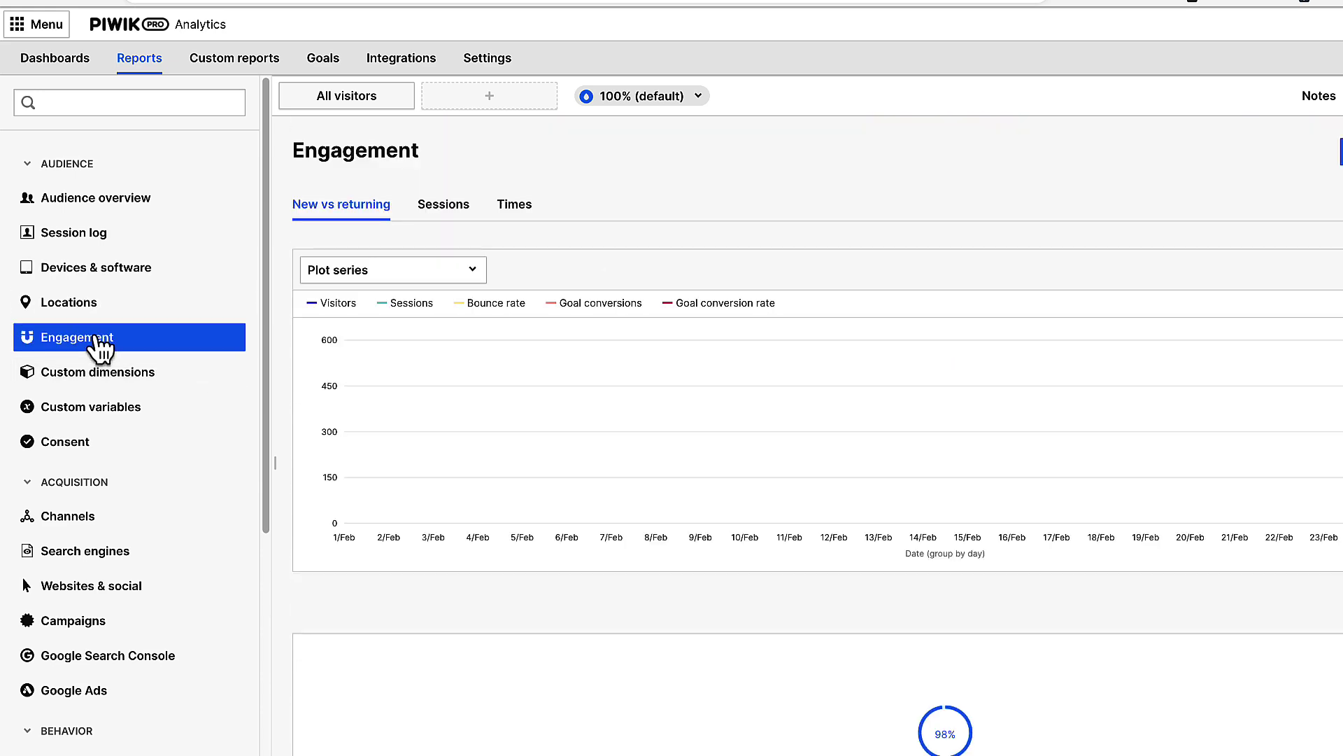
scroll(708, 557, "down", 2)
scroll(712, 560, "down", 1)
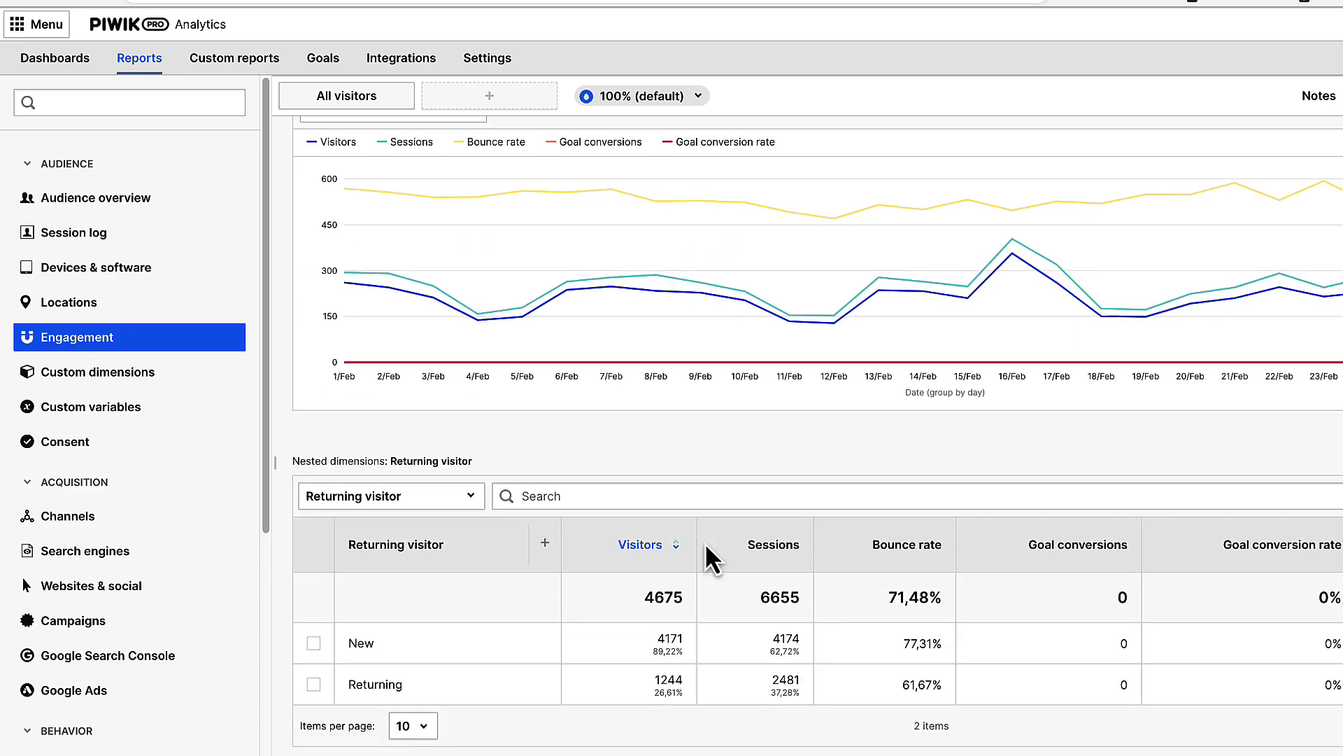
left_click(114, 378)
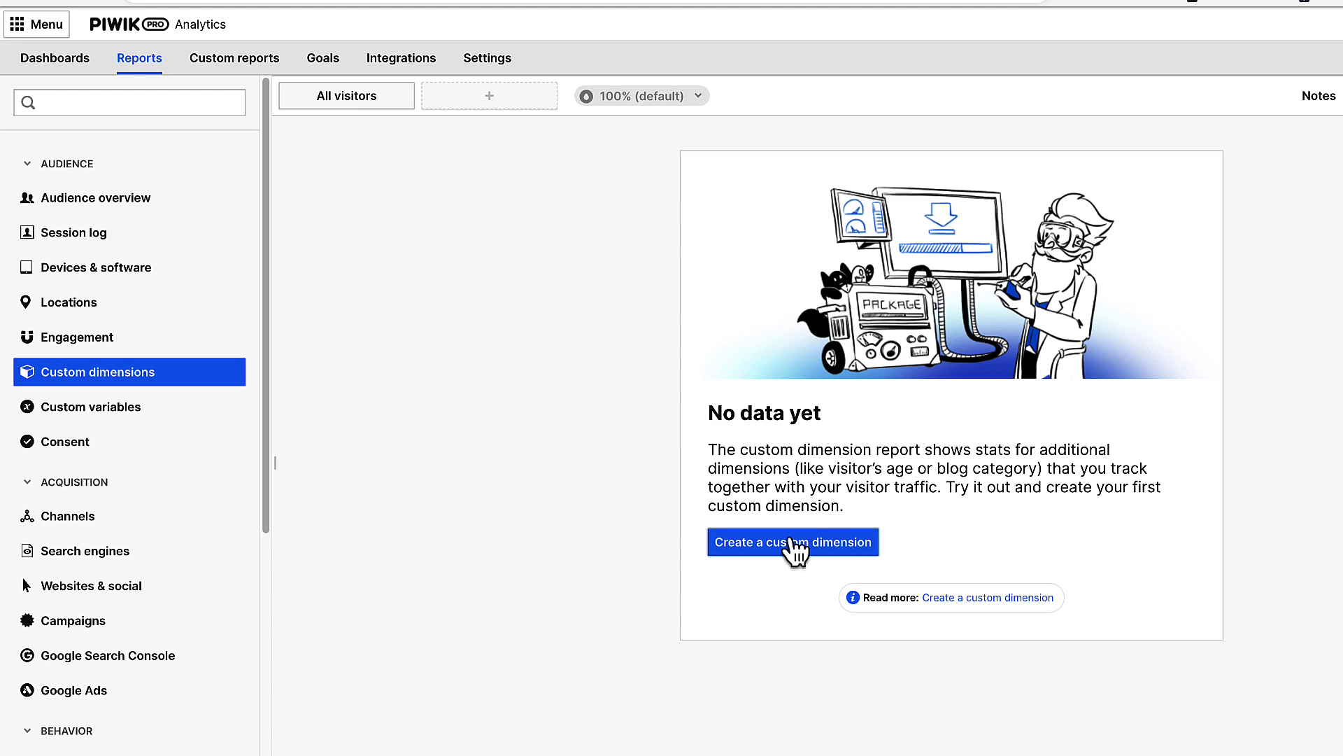
- Open the Google Search Console report for the WPSH Demo site and start connecting its integration to reach the setup information
left_click(139, 658)
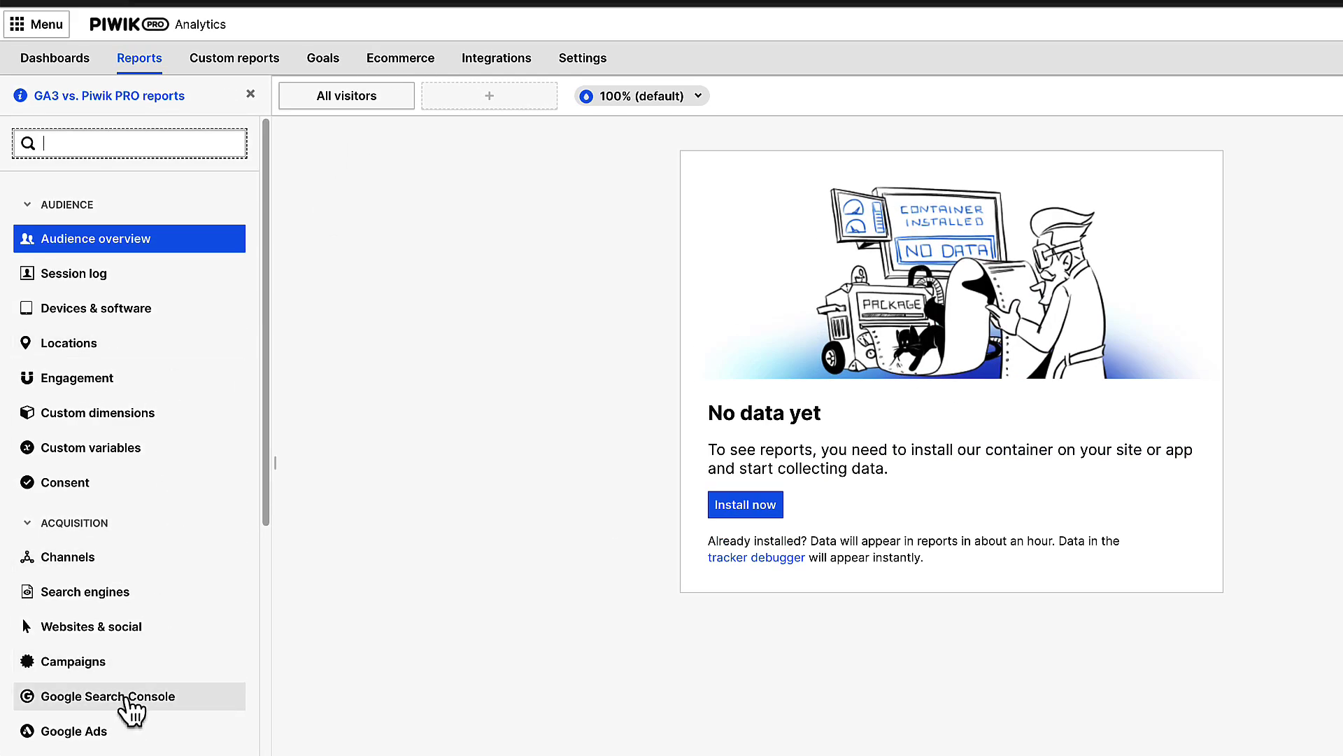
left_click(125, 697)
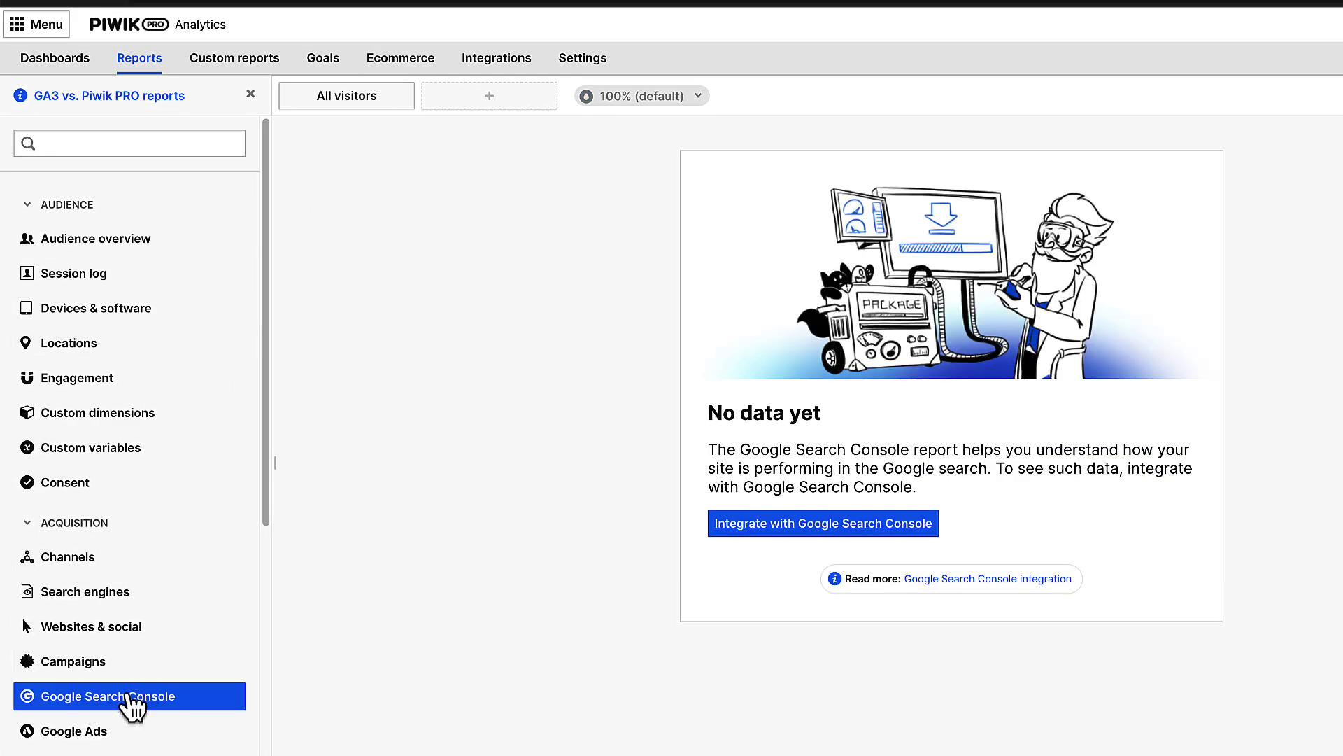
left_click(801, 533)
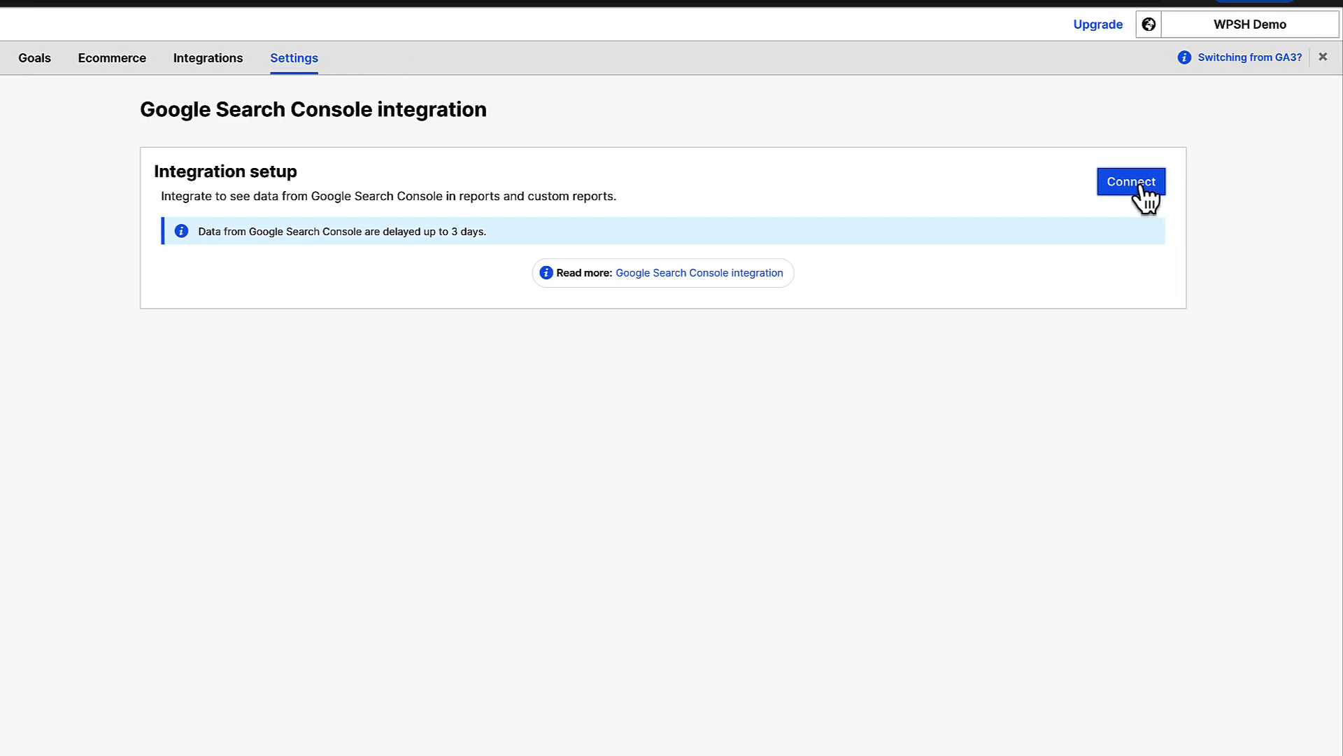
left_click(1141, 187)
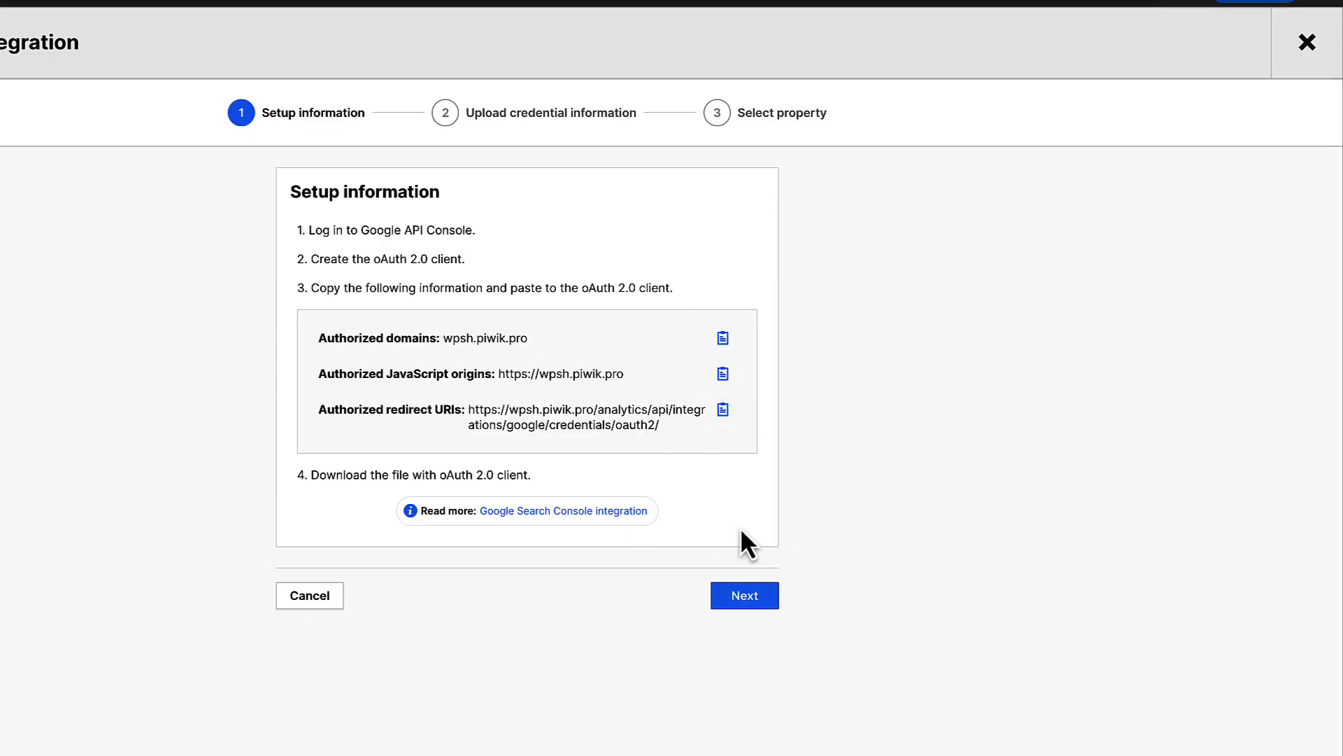
- Advance past the Google Search Console setup information, and open the Google Ads integration settings
left_click(747, 594)
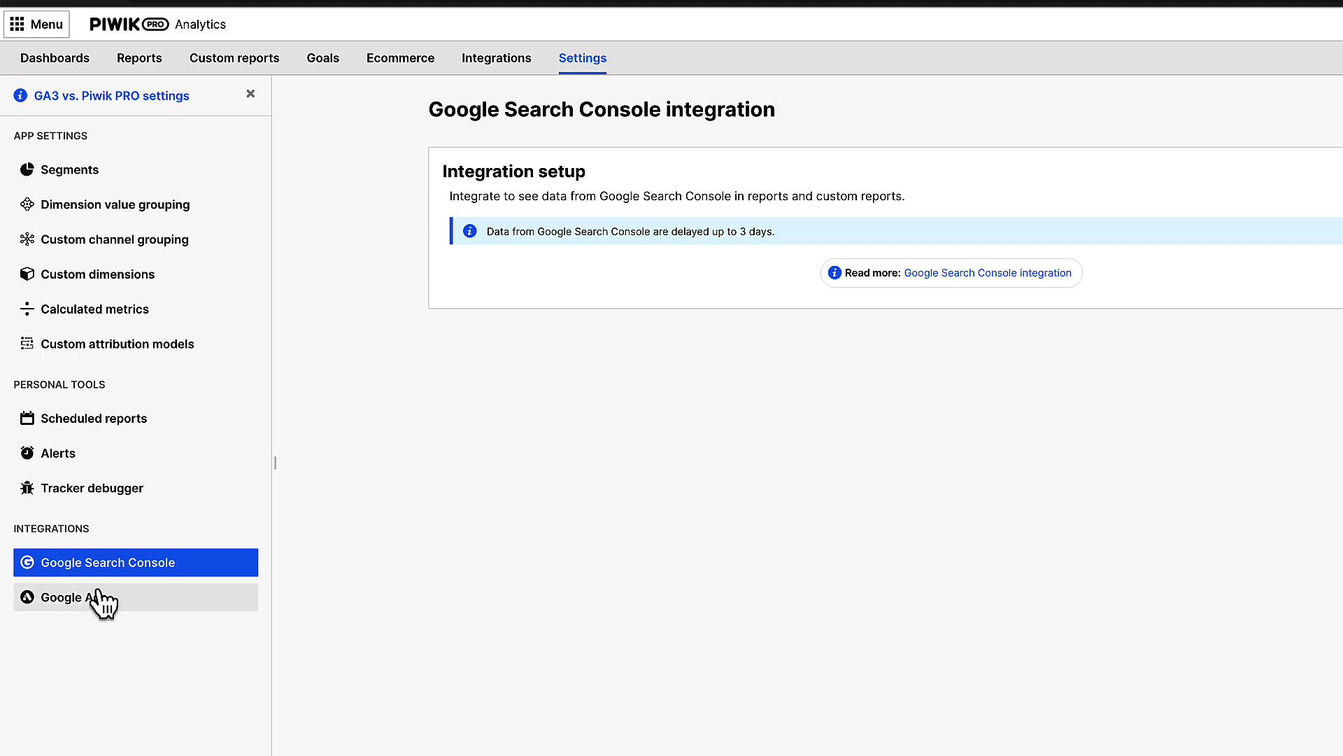
left_click(98, 596)
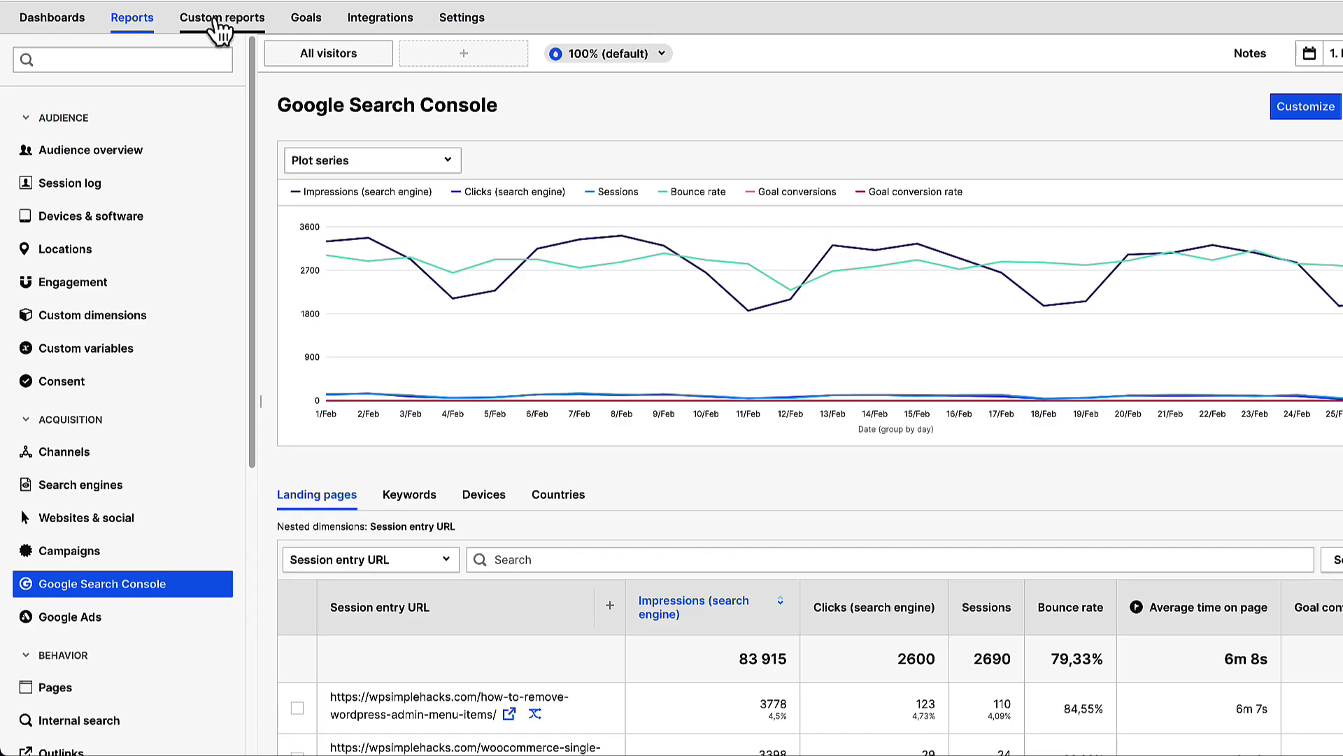
- Start a new flat table custom report and examine the available report options
left_click(220, 30)
left_click(166, 717)
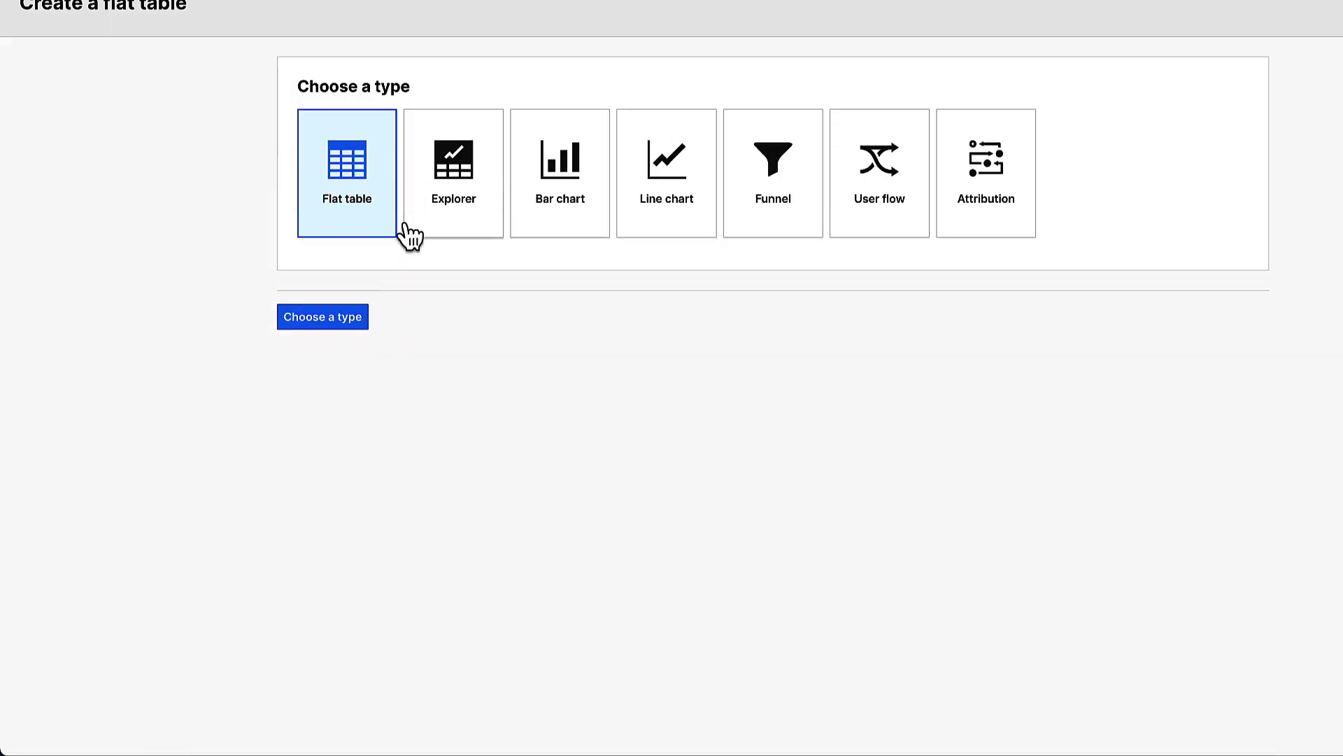
left_click(323, 319)
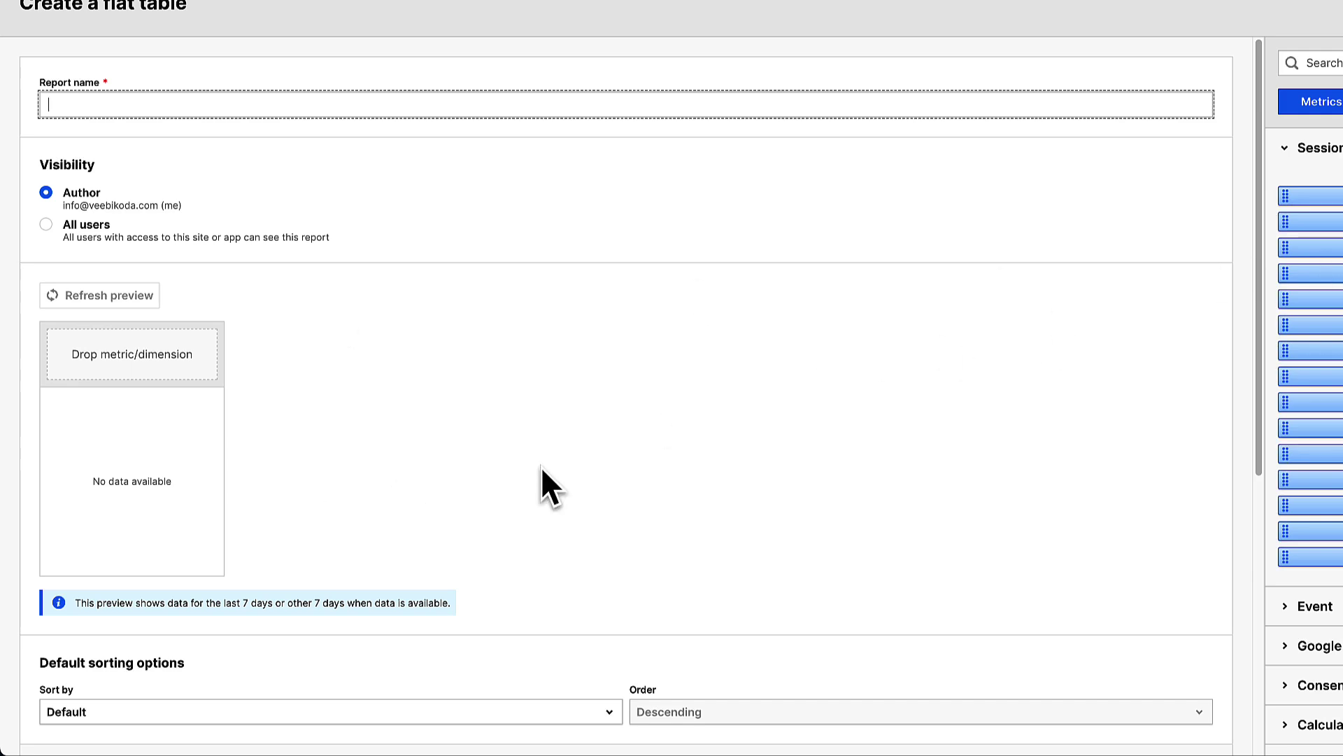
scroll(545, 471, "down", 6)
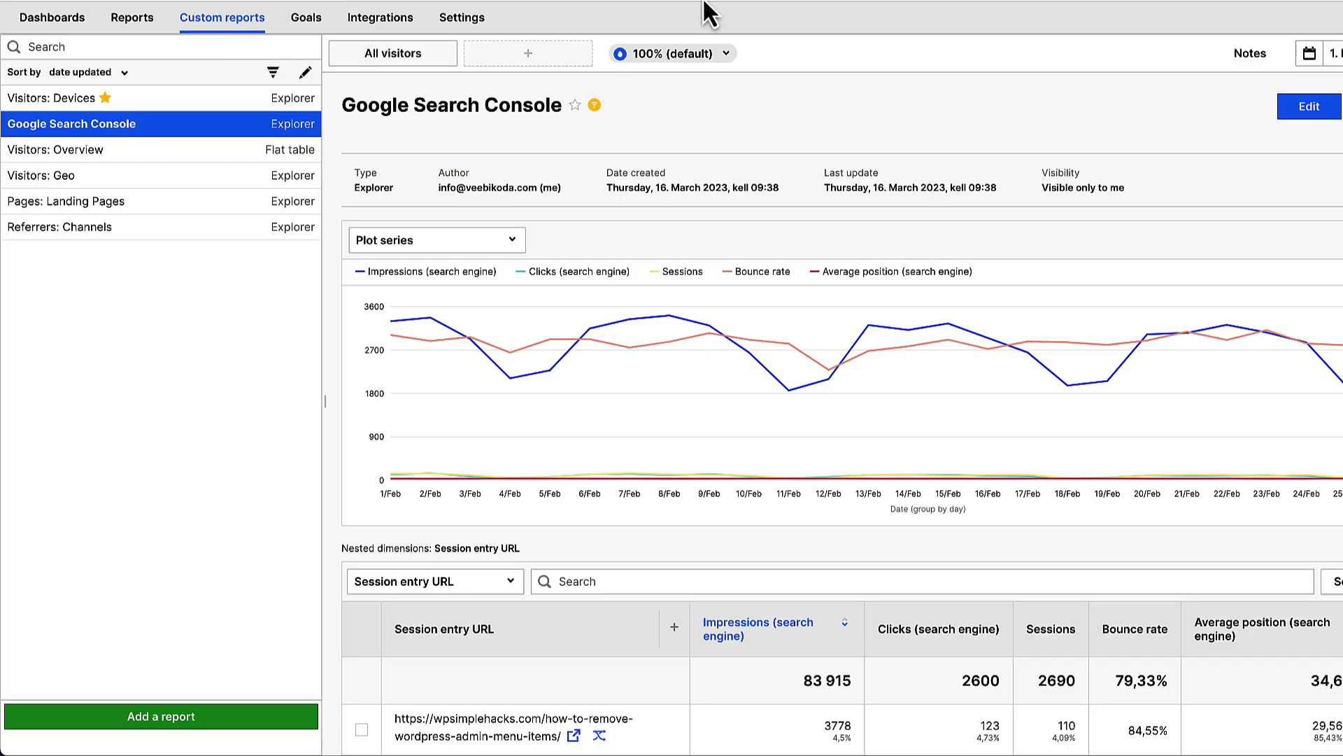
- Draft an automatically tracked goal named Thank you for visited pages whose URL contains /thank-you/, and check the advanced settings
left_click(299, 27)
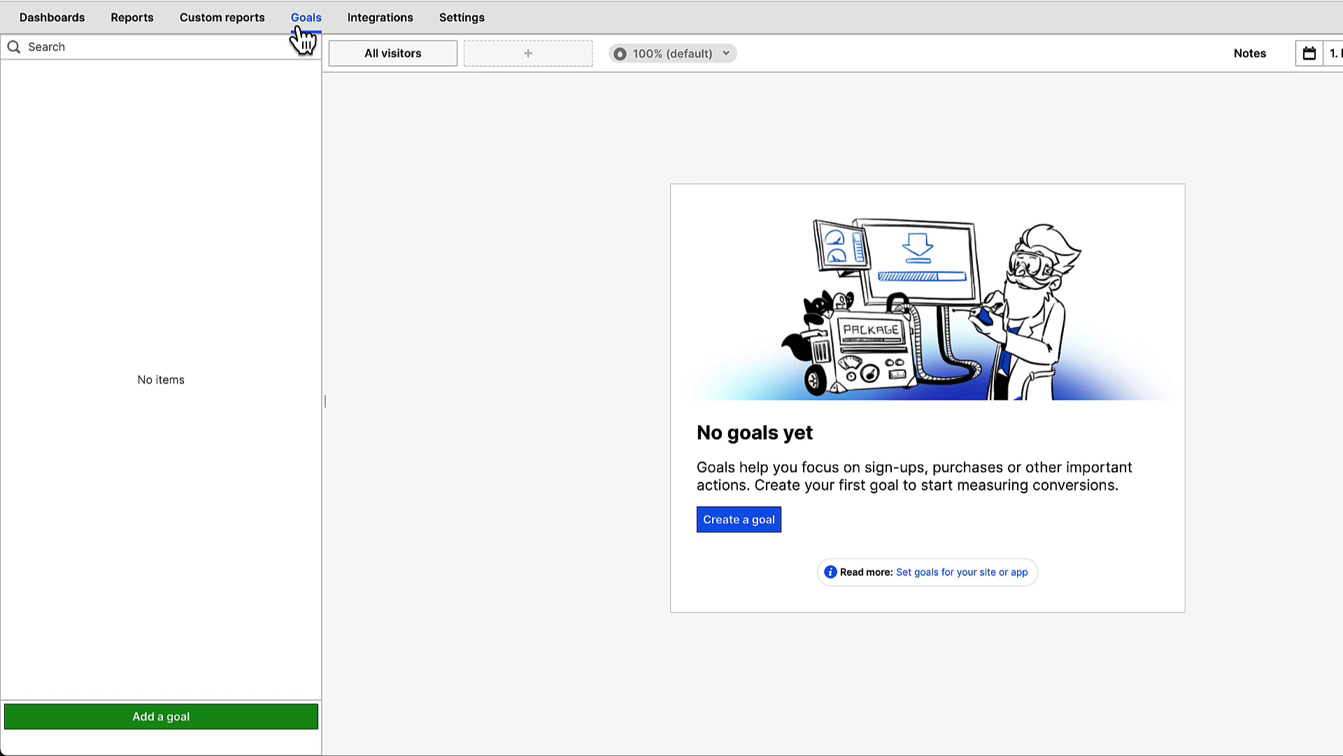
left_click(202, 715)
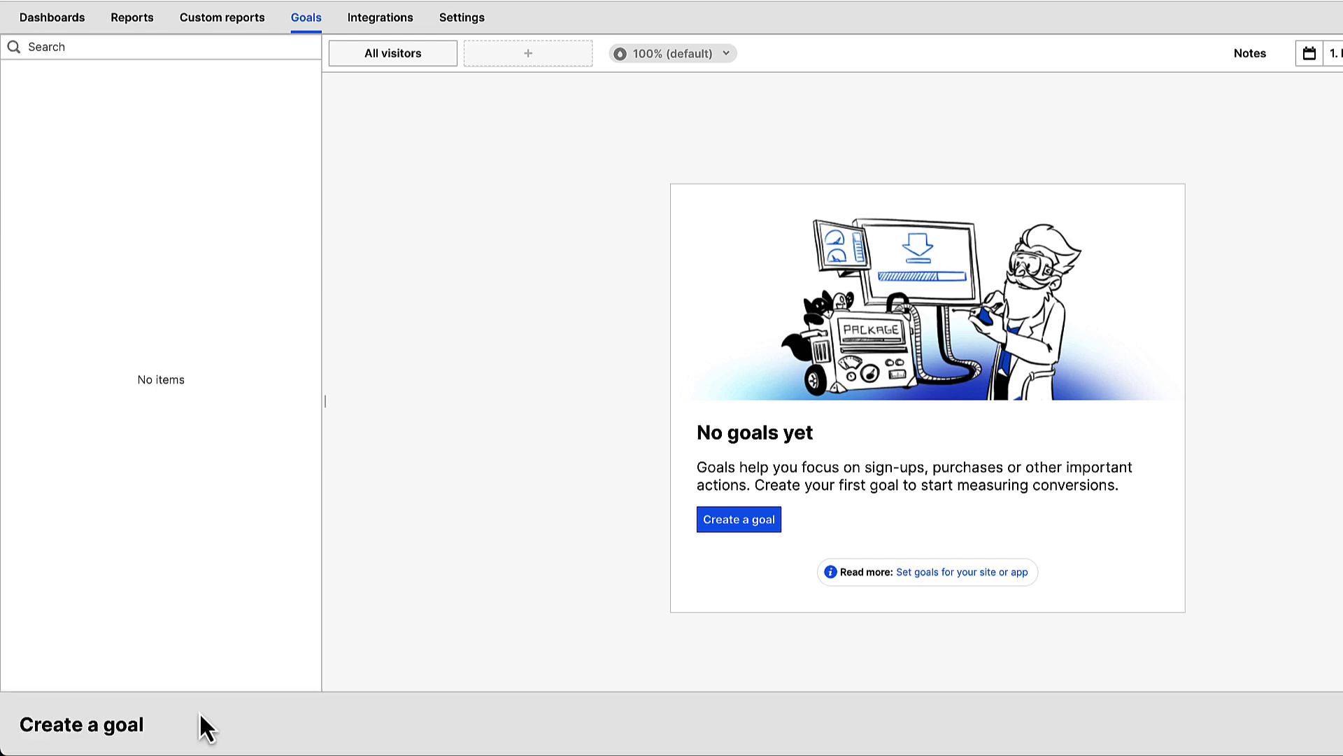
left_click(580, 104)
type("Thank you")
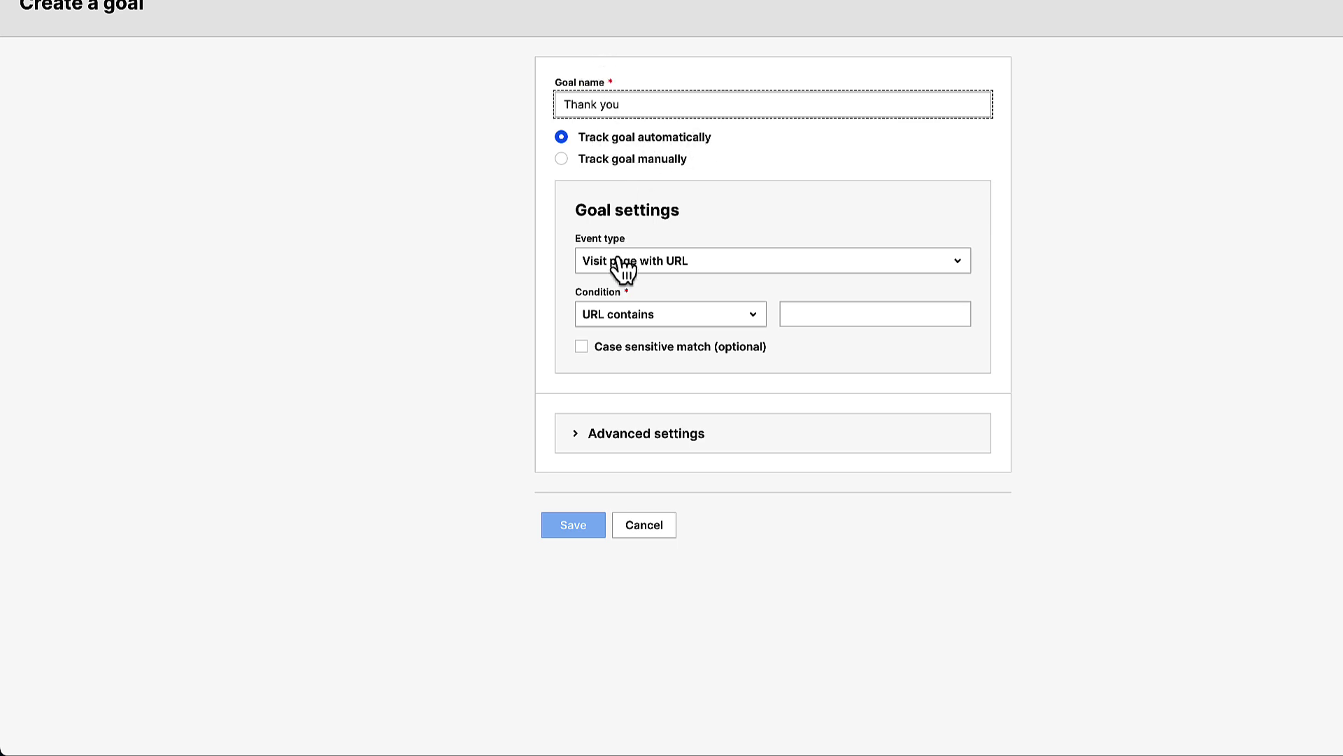
left_click(658, 327)
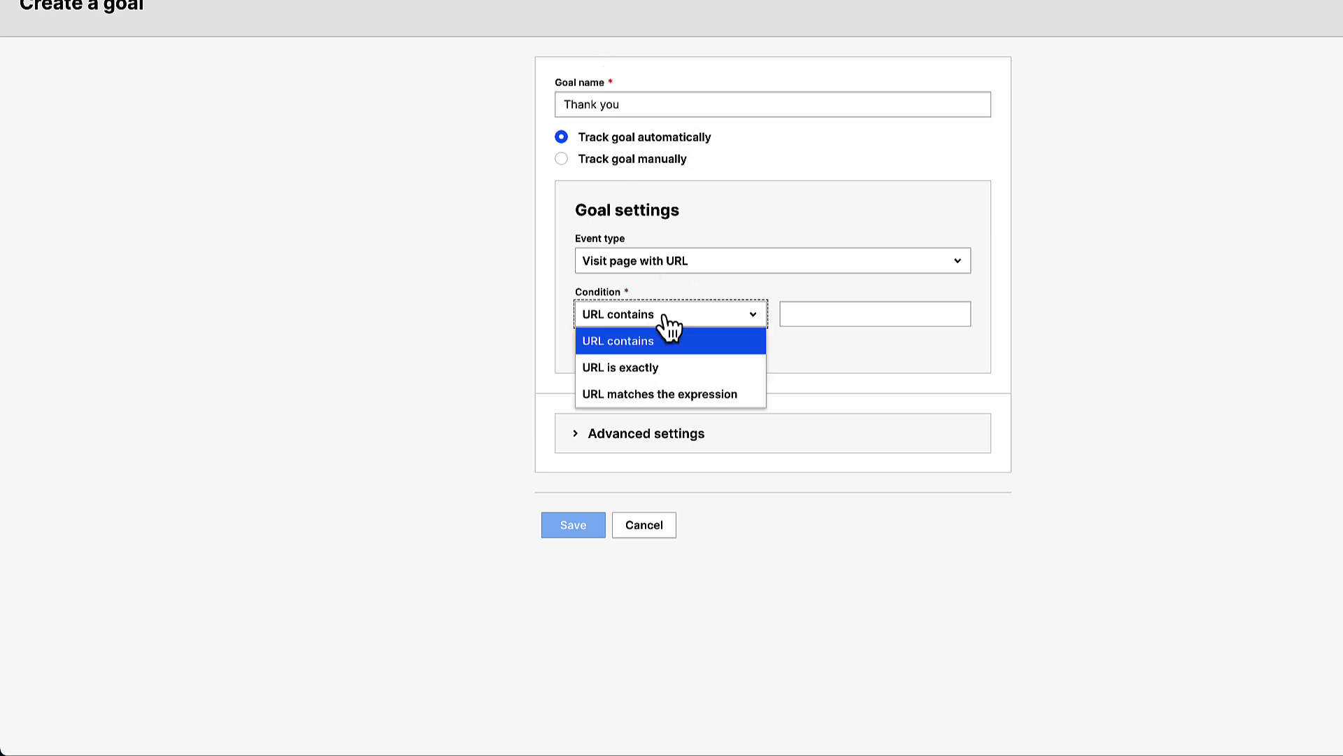
left_click(828, 313)
type("/thank-you/")
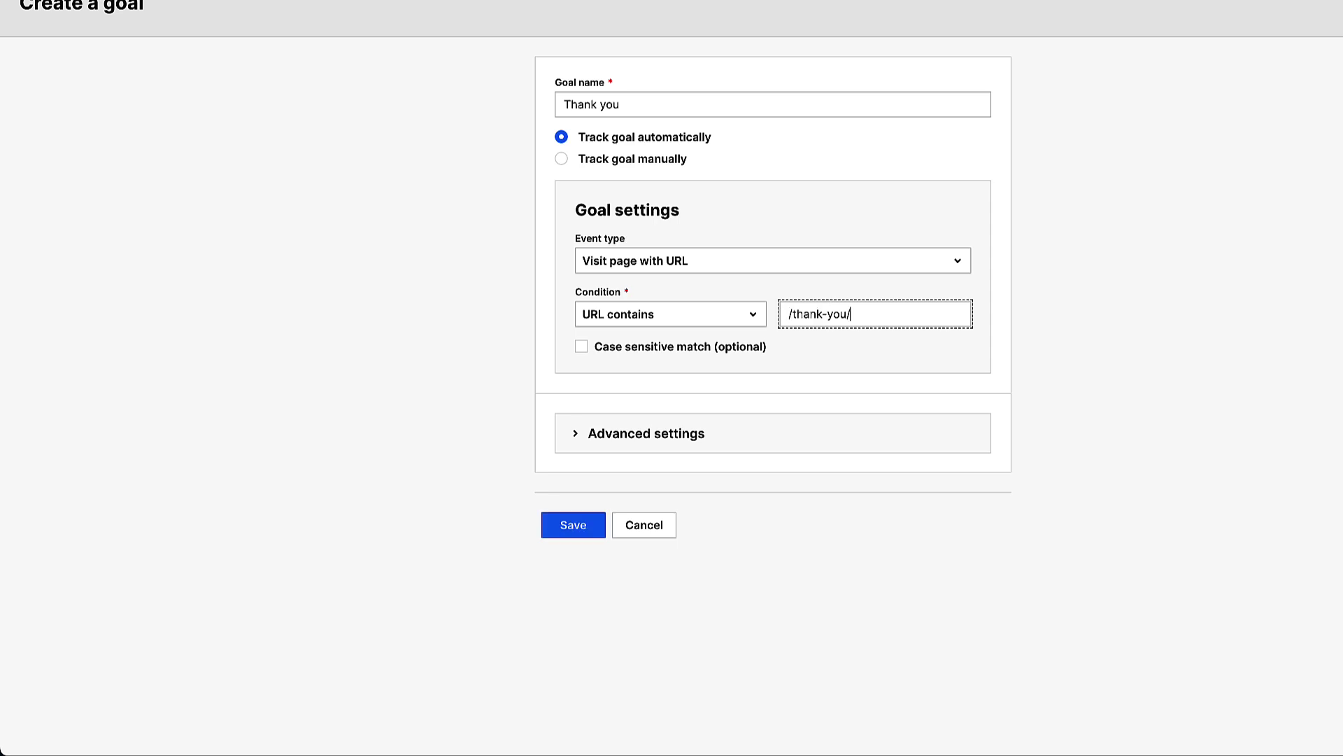
left_click(619, 442)
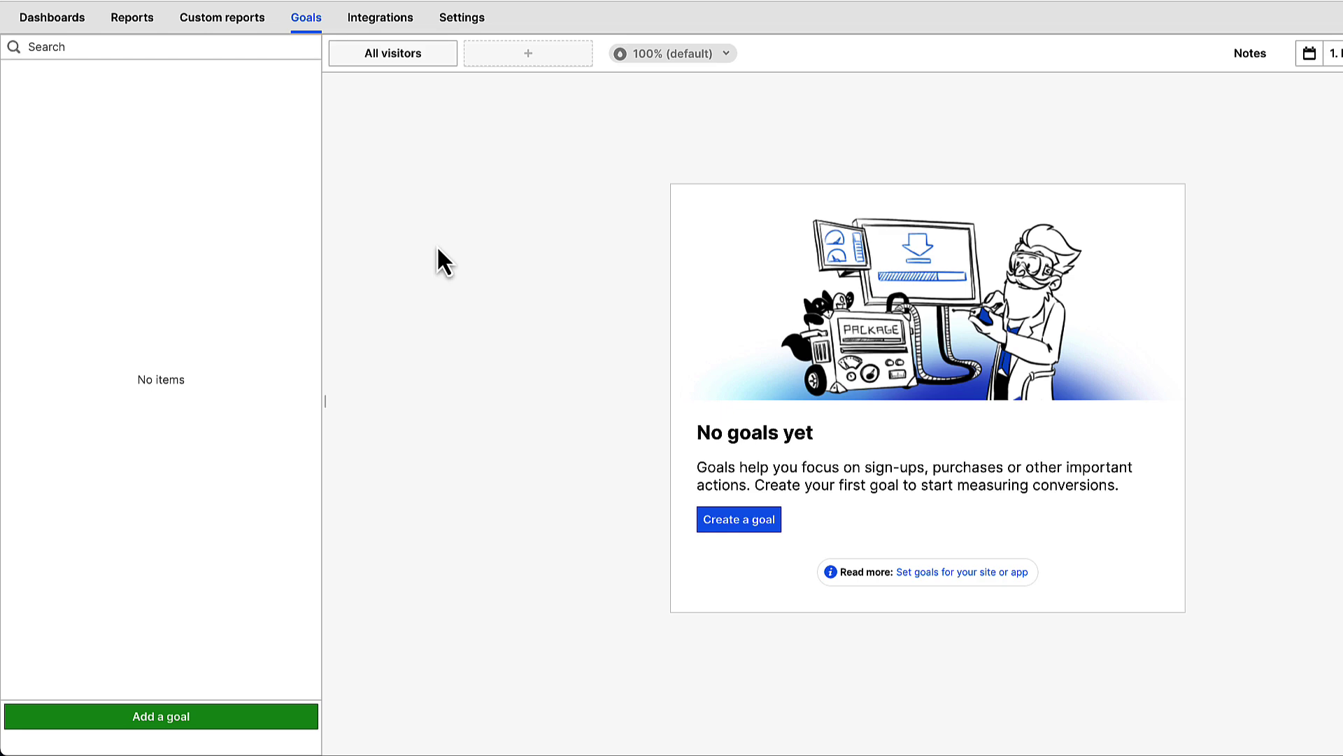
- Browse the catalogue of available integrations, from BigQuery and Google tools through to WordPress
left_click(394, 33)
scroll(205, 282, "down", 2)
scroll(205, 283, "down", 6)
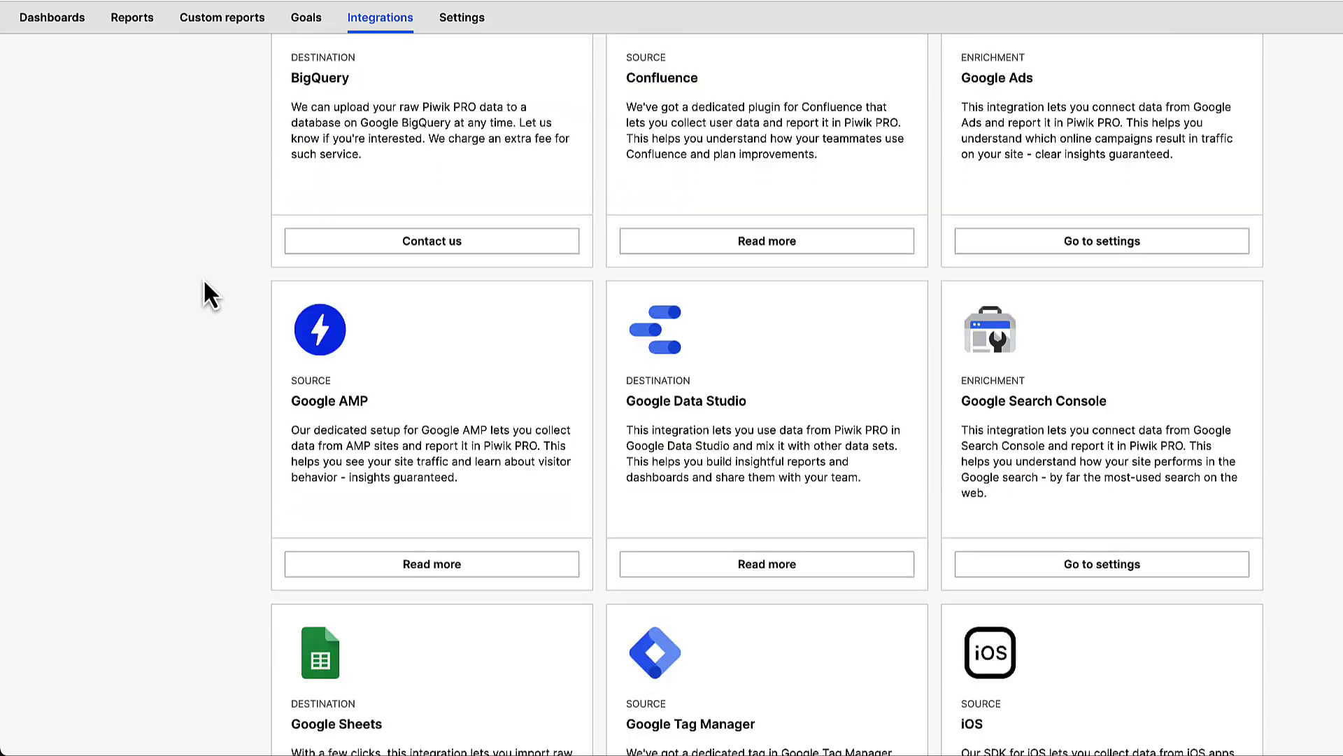
scroll(204, 283, "down", 12)
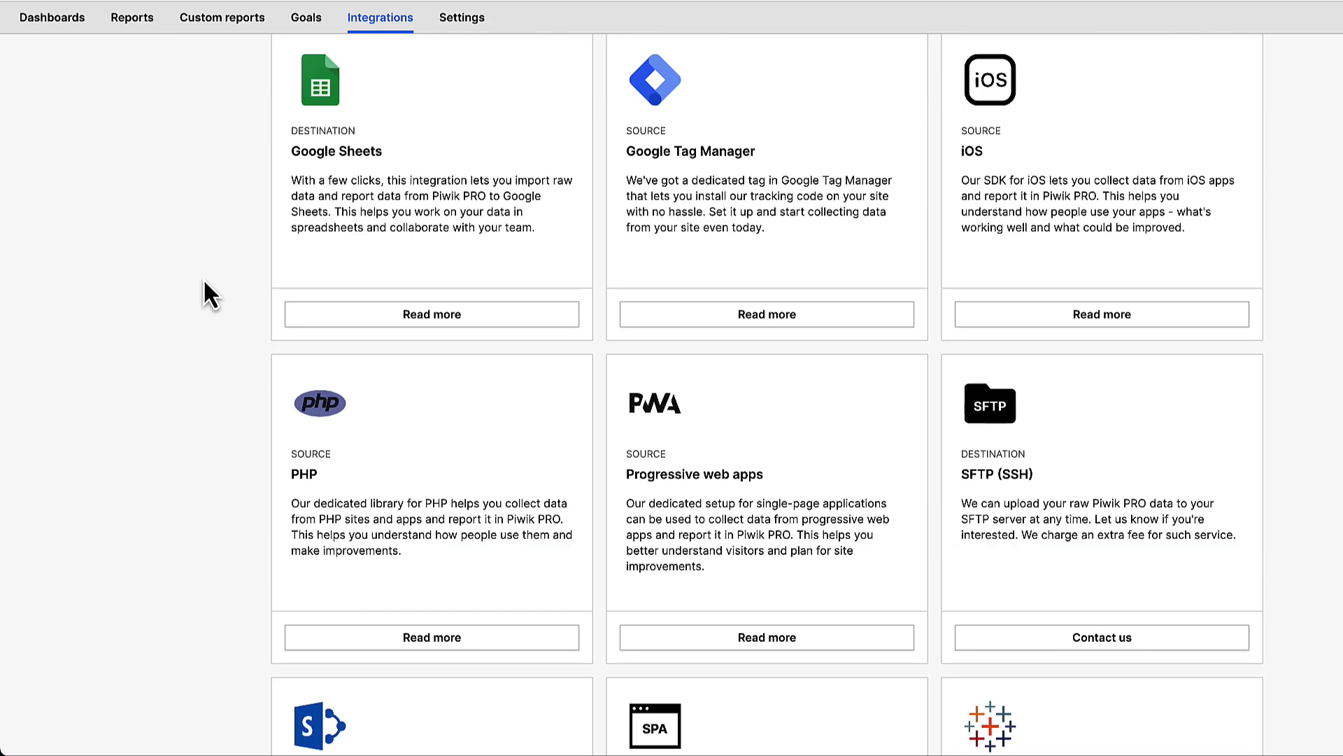
scroll(210, 294, "down", 1)
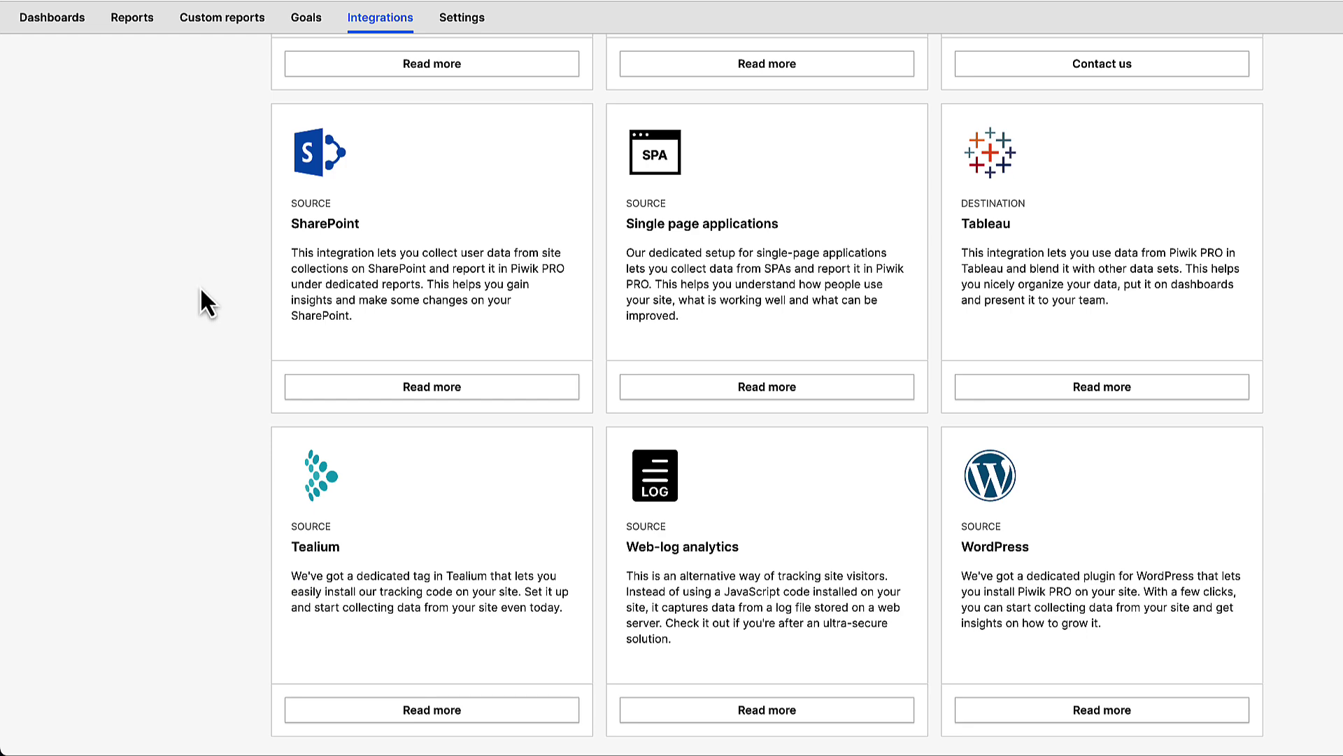
scroll(264, 249, "up", 9)
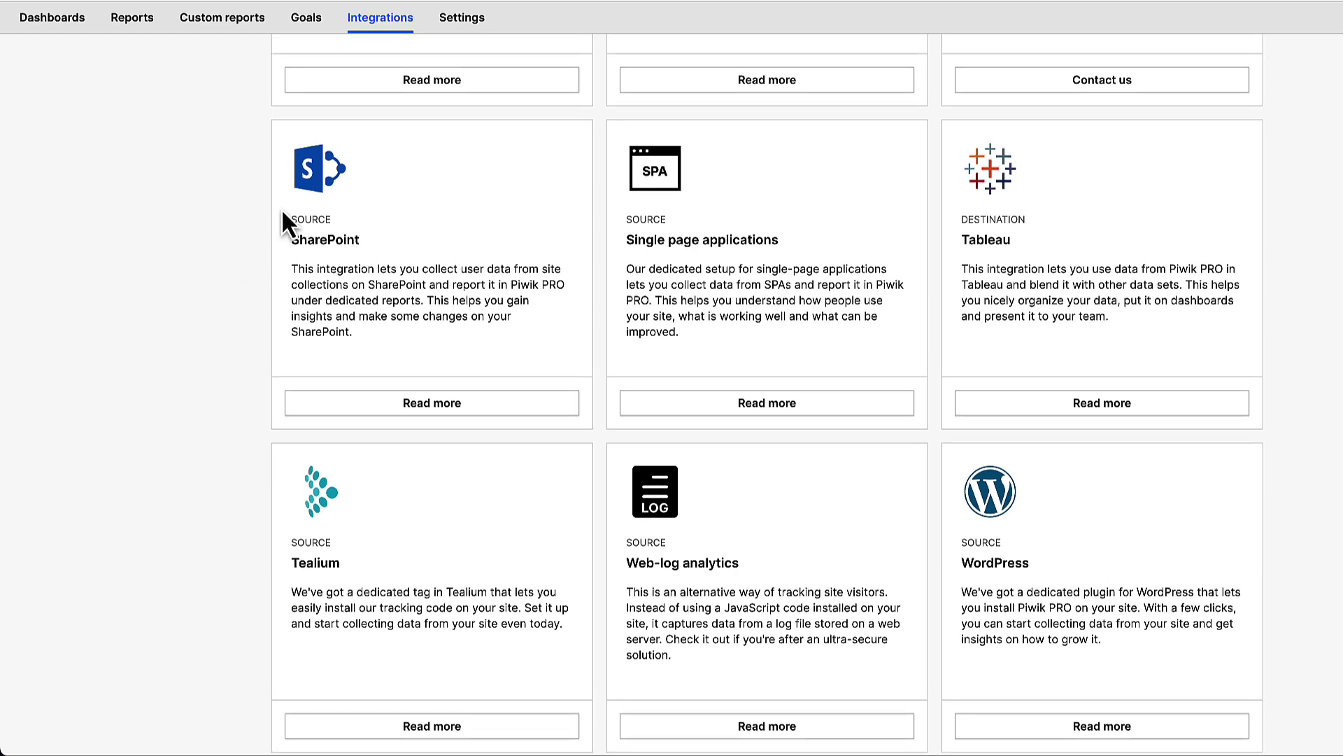
- Browse the Analytics settings for segments, dimension value grouping, calculated metrics, scheduled reports and alerts
left_click(475, 17)
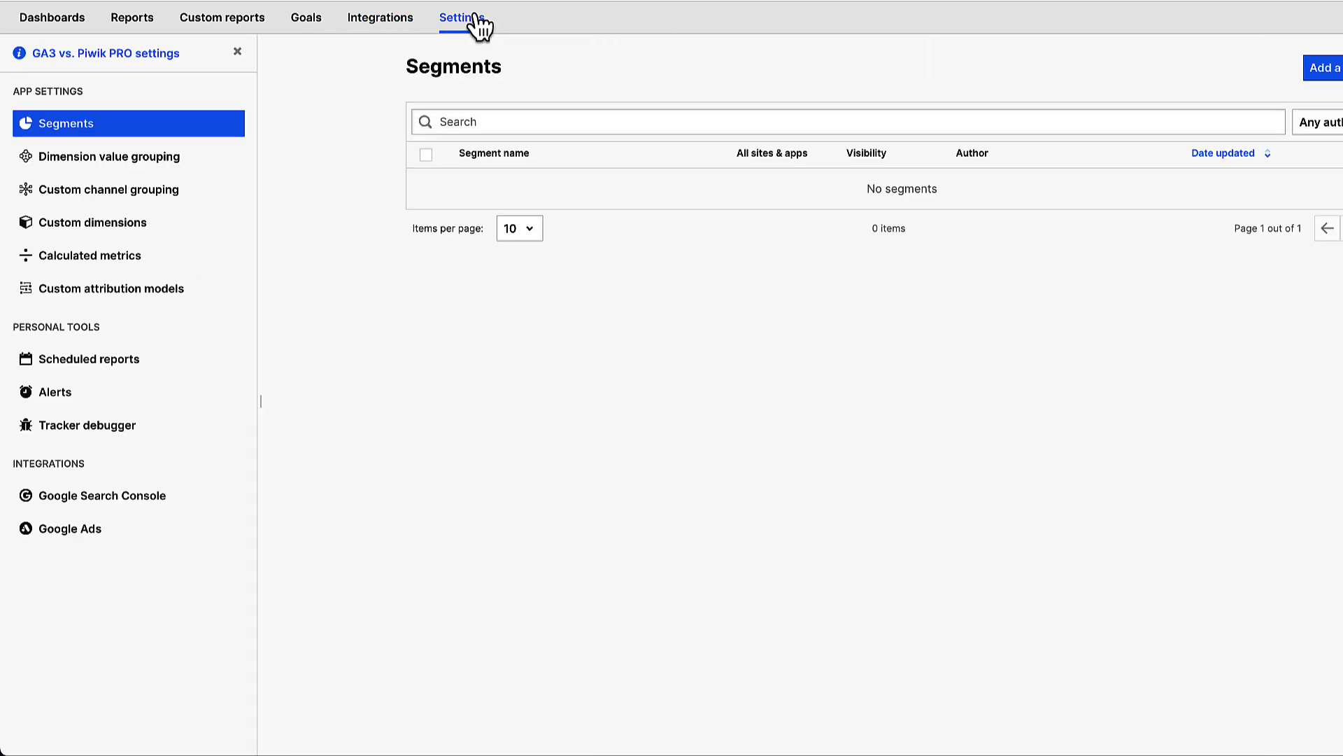
left_click(109, 170)
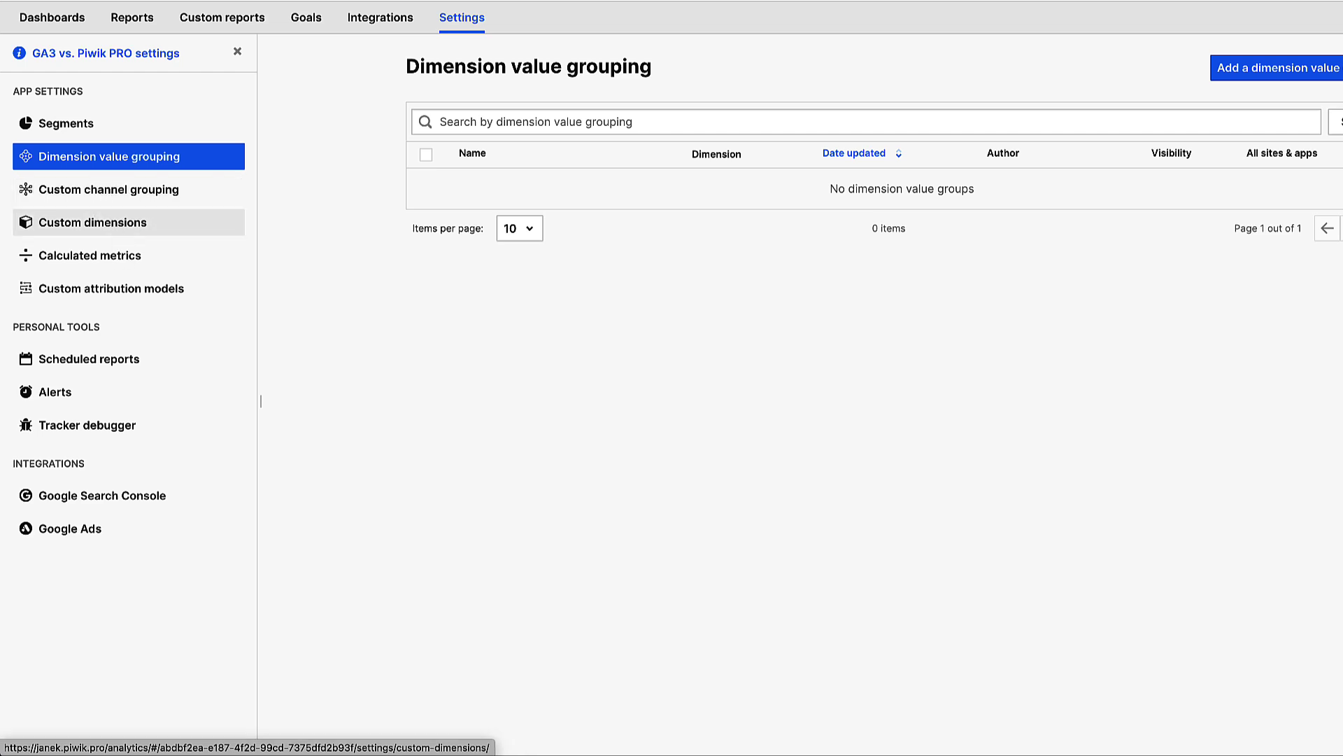
left_click(96, 257)
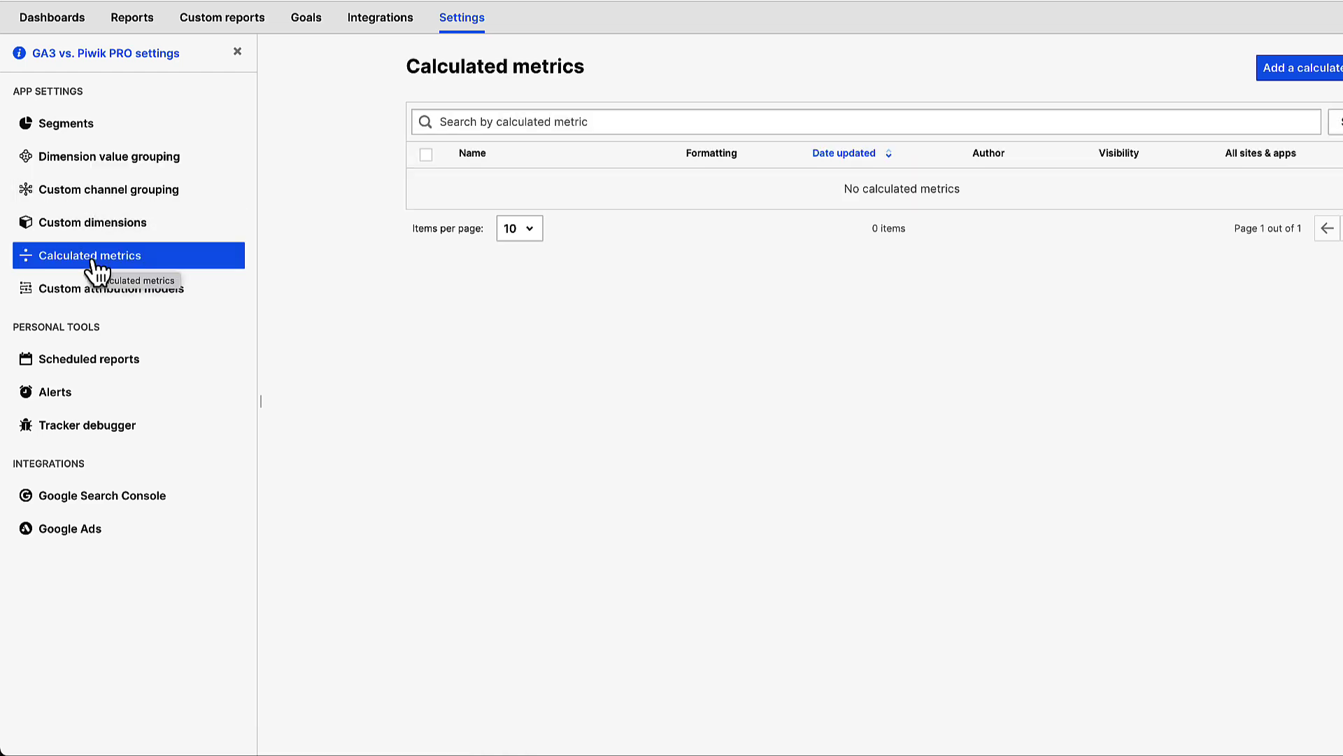
left_click(98, 361)
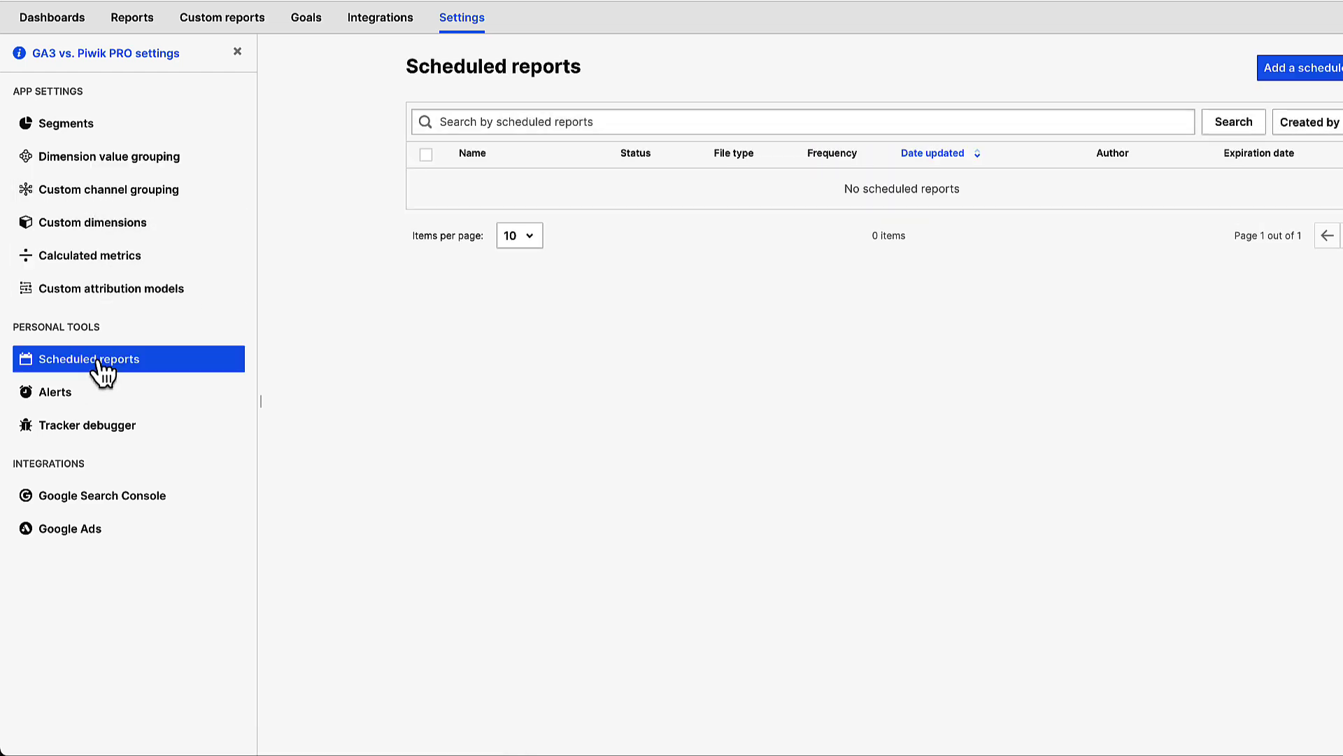
left_click(63, 393)
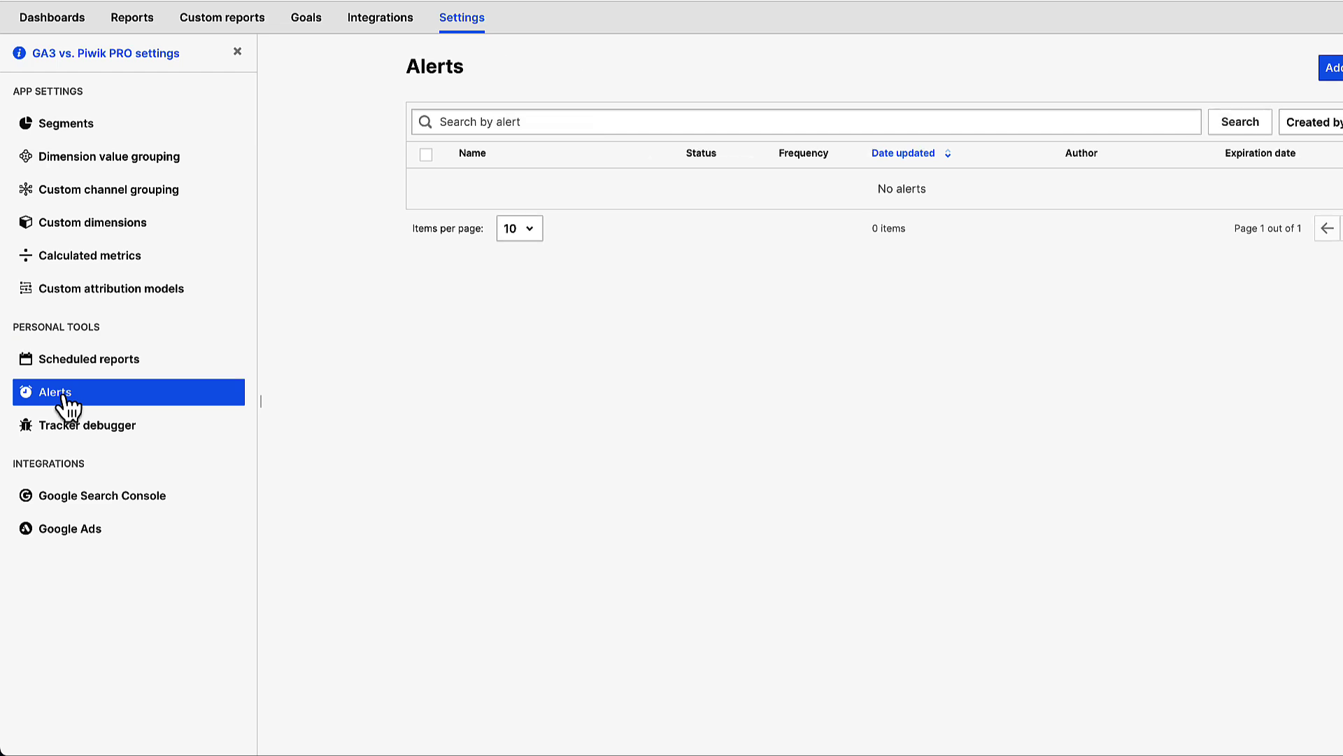
- Open the Tracker debugger and examine the visitor sessions and their events
left_click(103, 429)
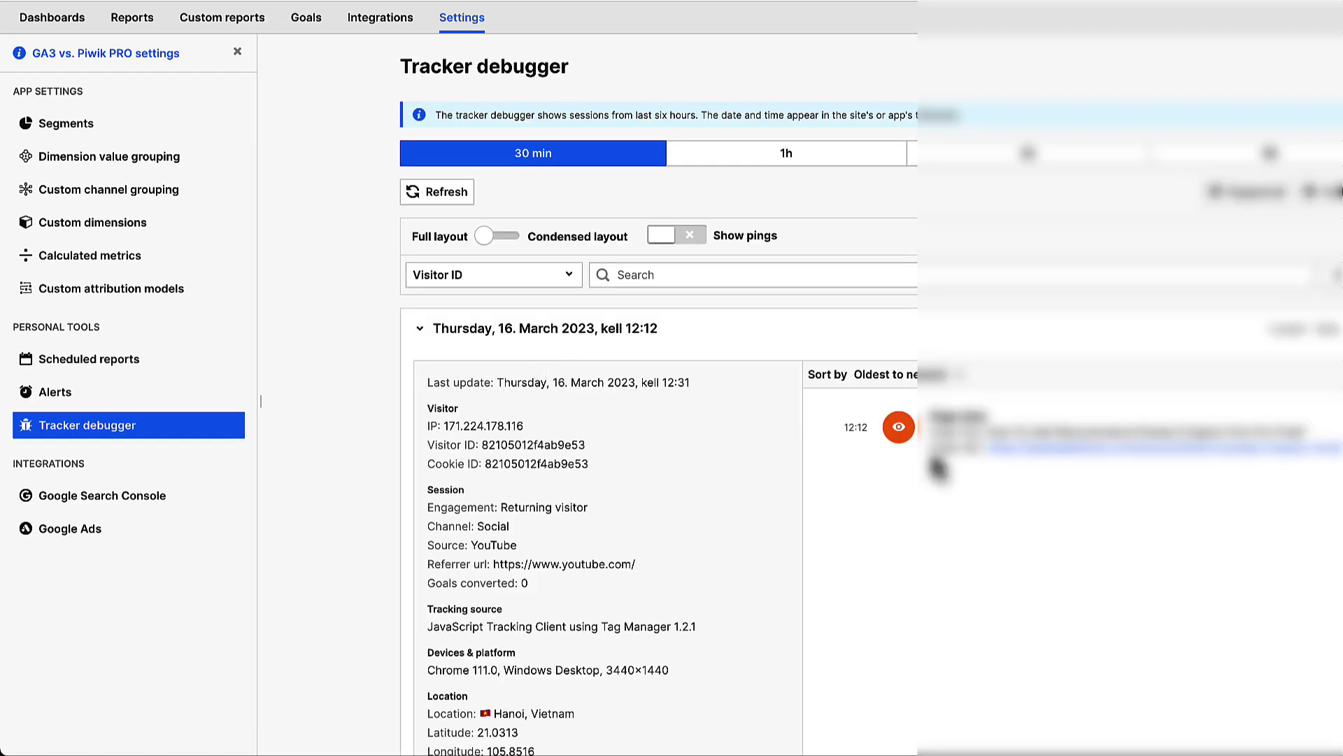
scroll(825, 436, "down", 8)
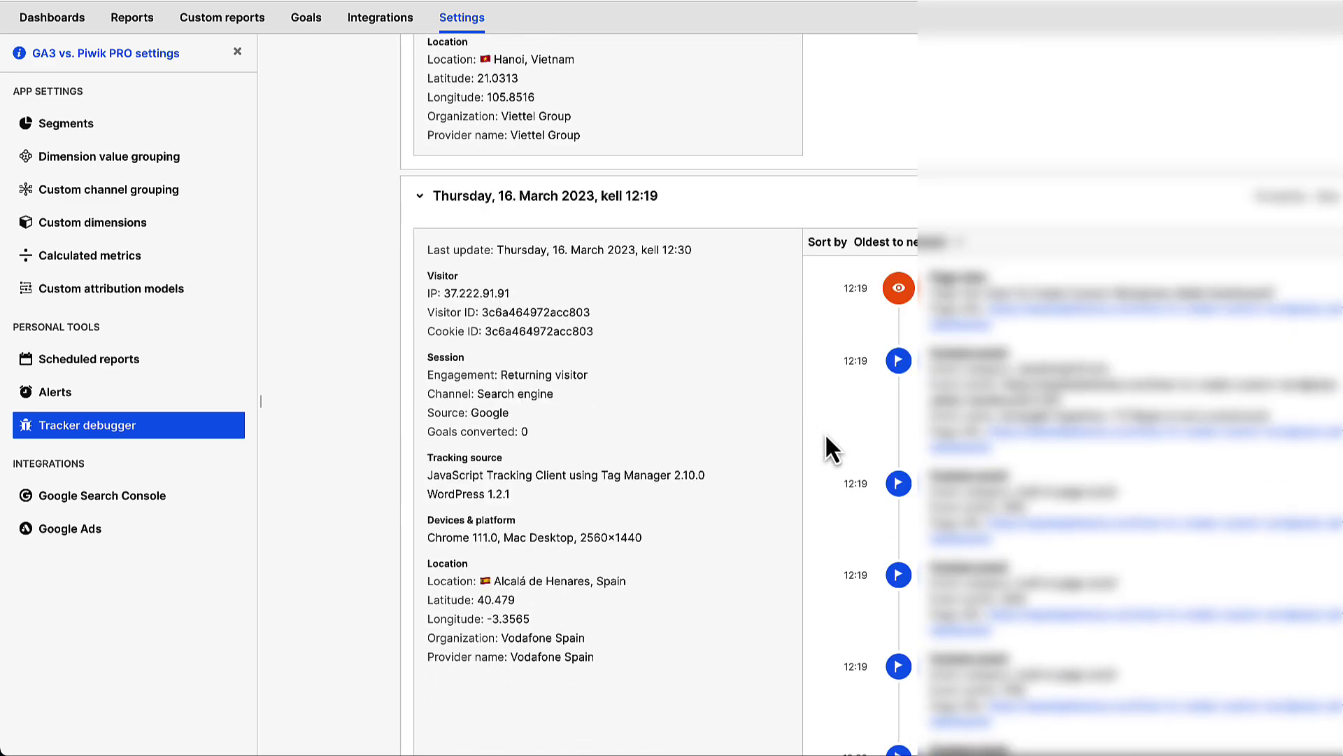
scroll(824, 432, "up", 8)
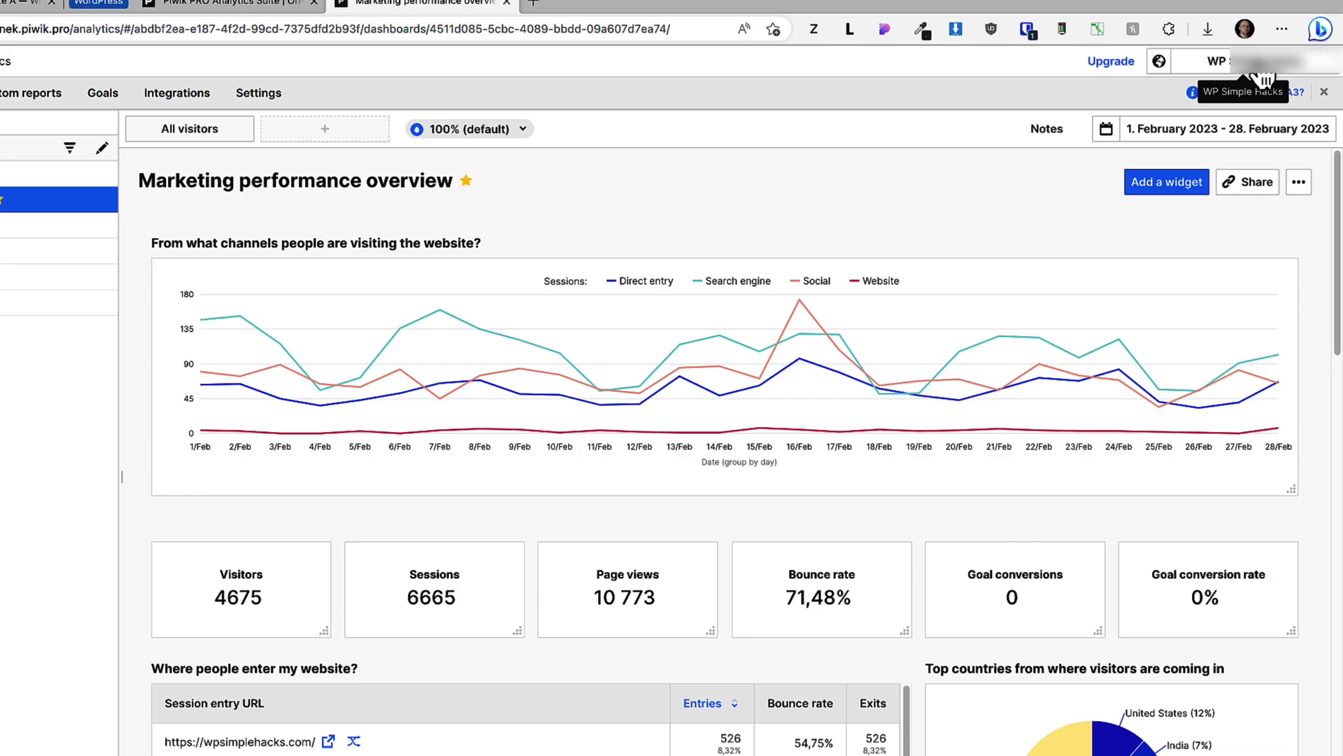
- Switch the analysed site to Demo shop and open its Ecommerce overview report
left_click(1263, 75)
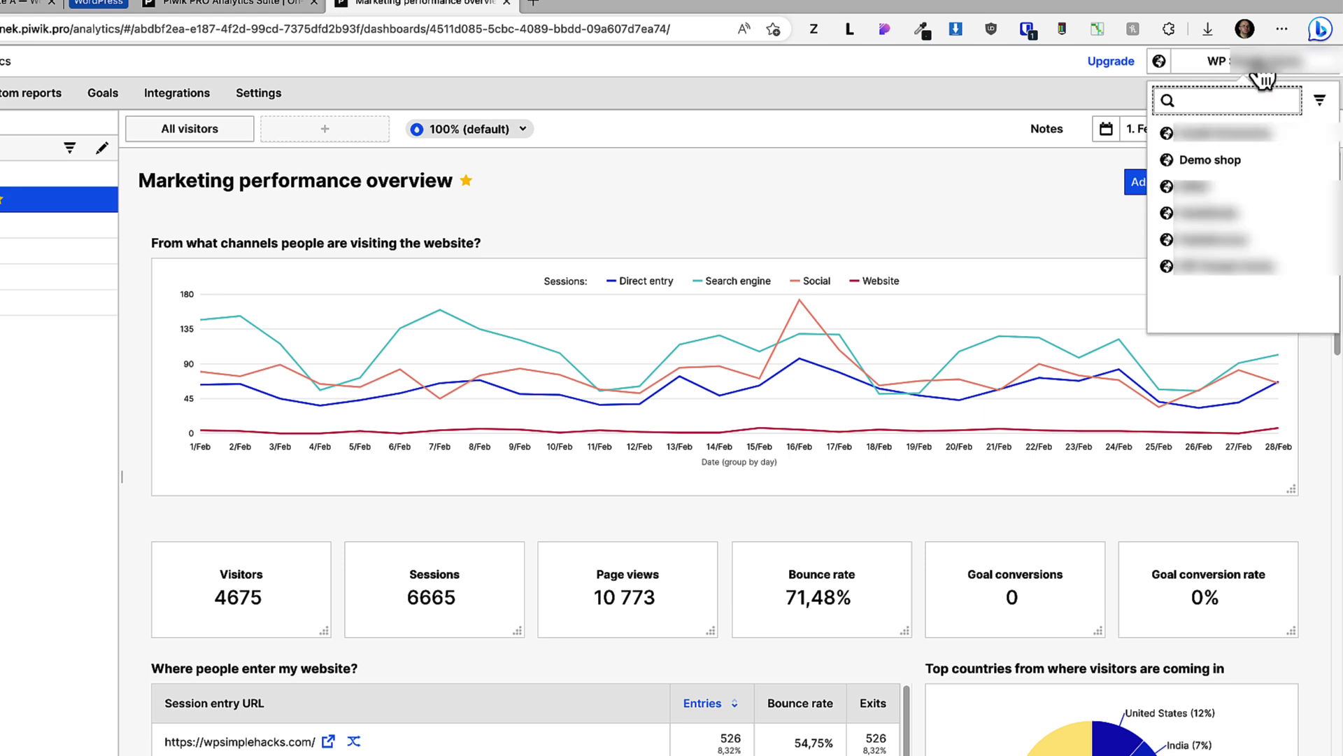
left_click(1228, 165)
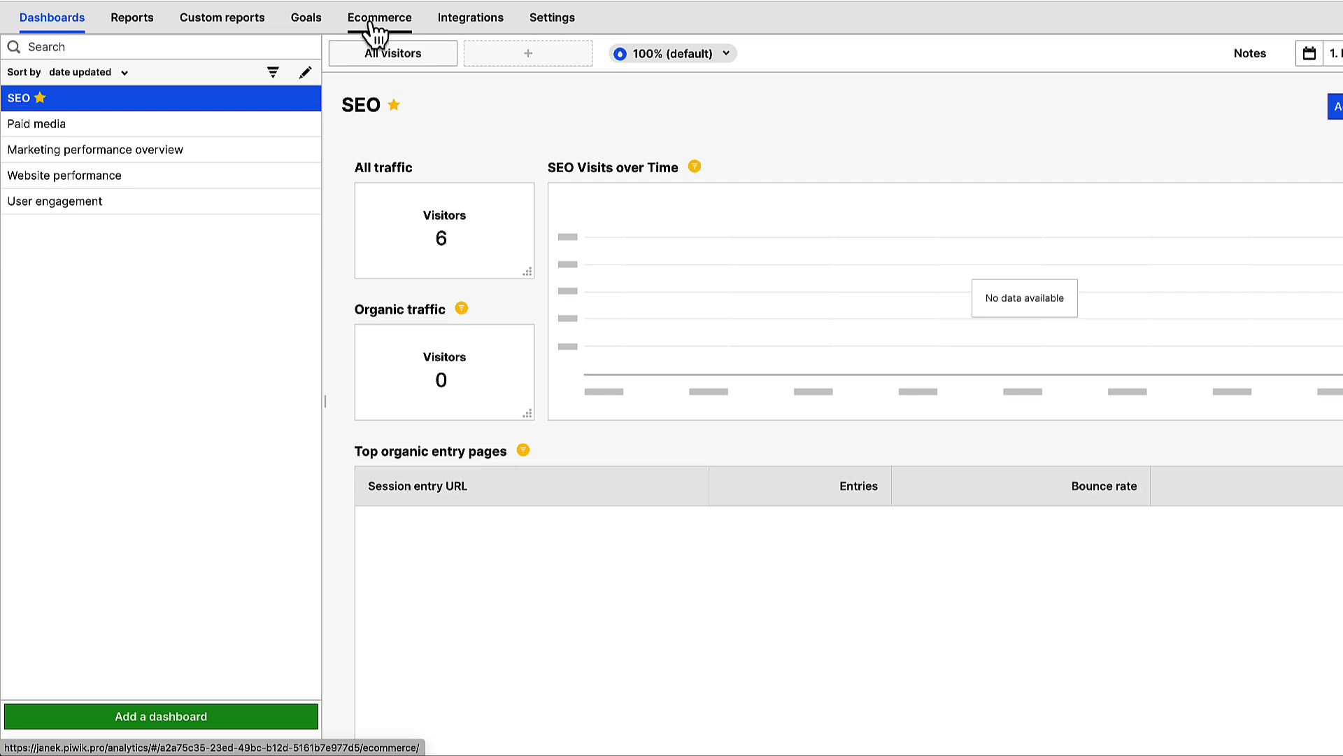
left_click(376, 32)
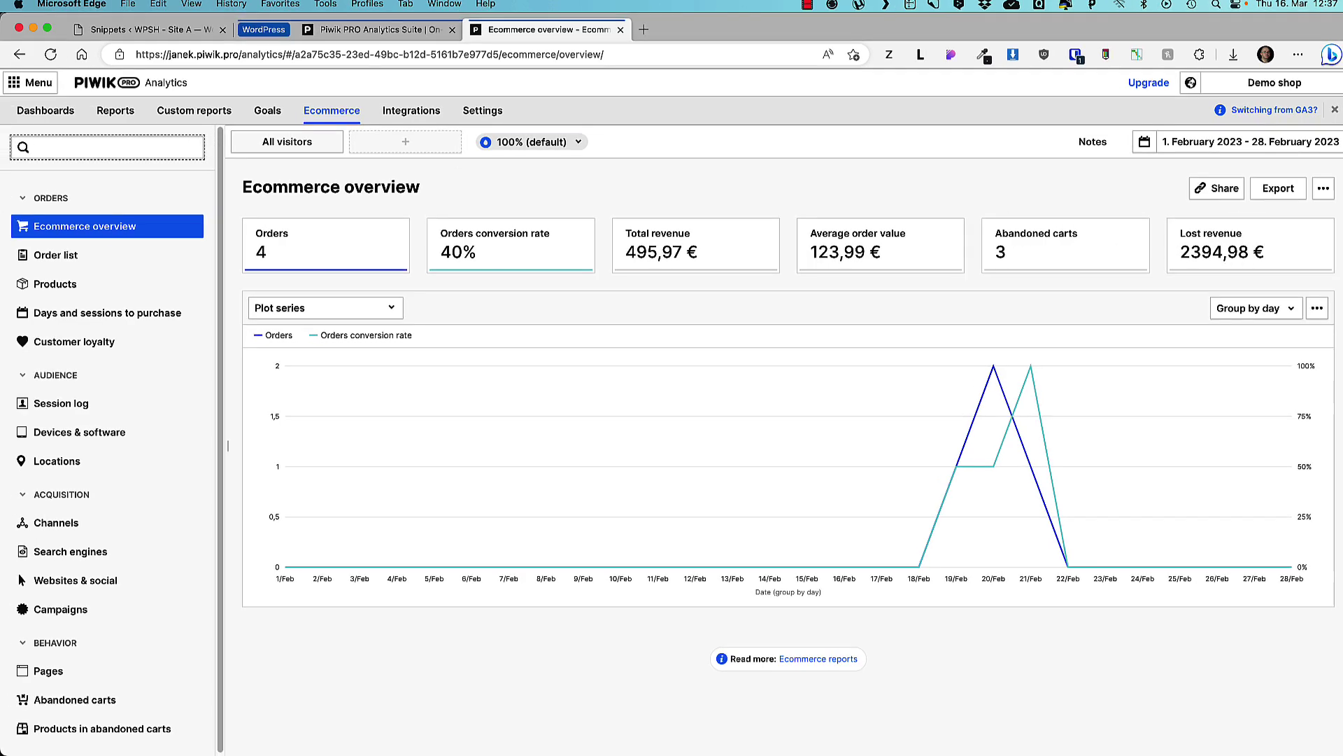
- Review Demo shop's Order list, Products, Days and sessions to purchase, and Customer loyalty reports
left_click(64, 258)
left_click(61, 284)
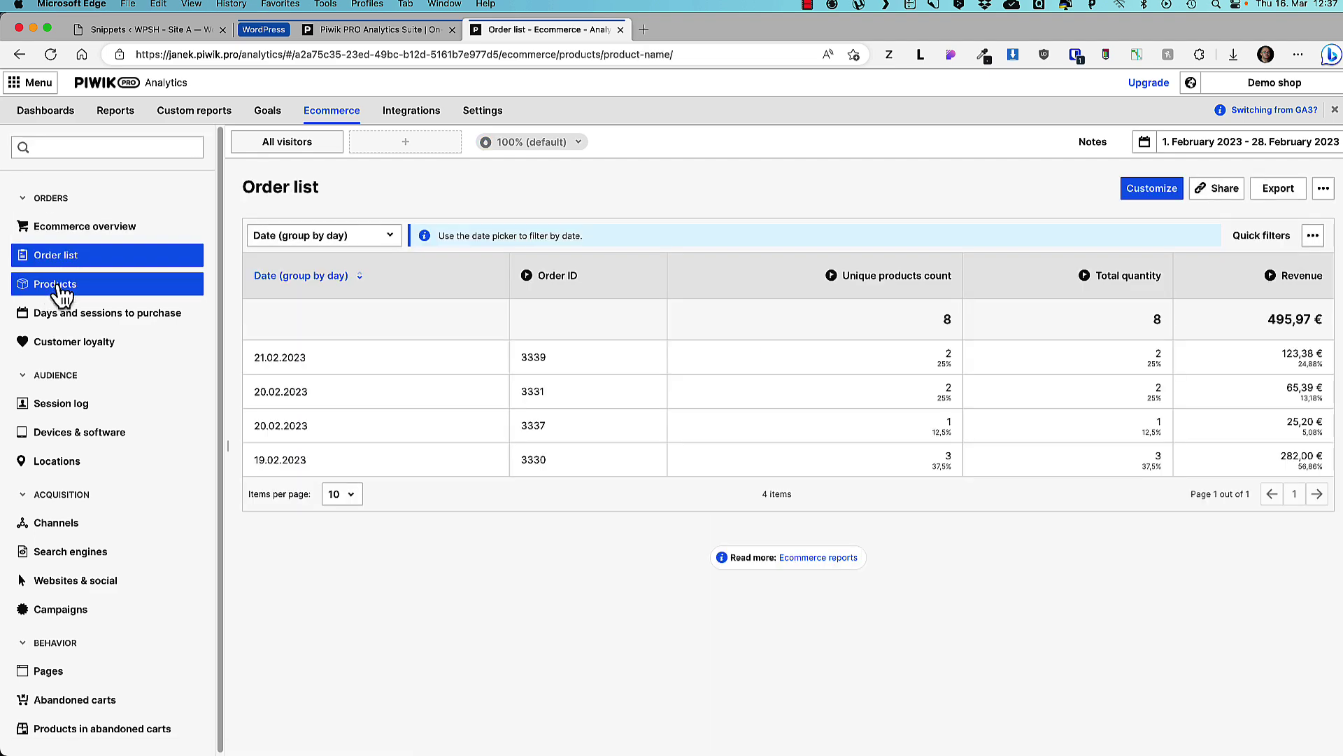
left_click(82, 318)
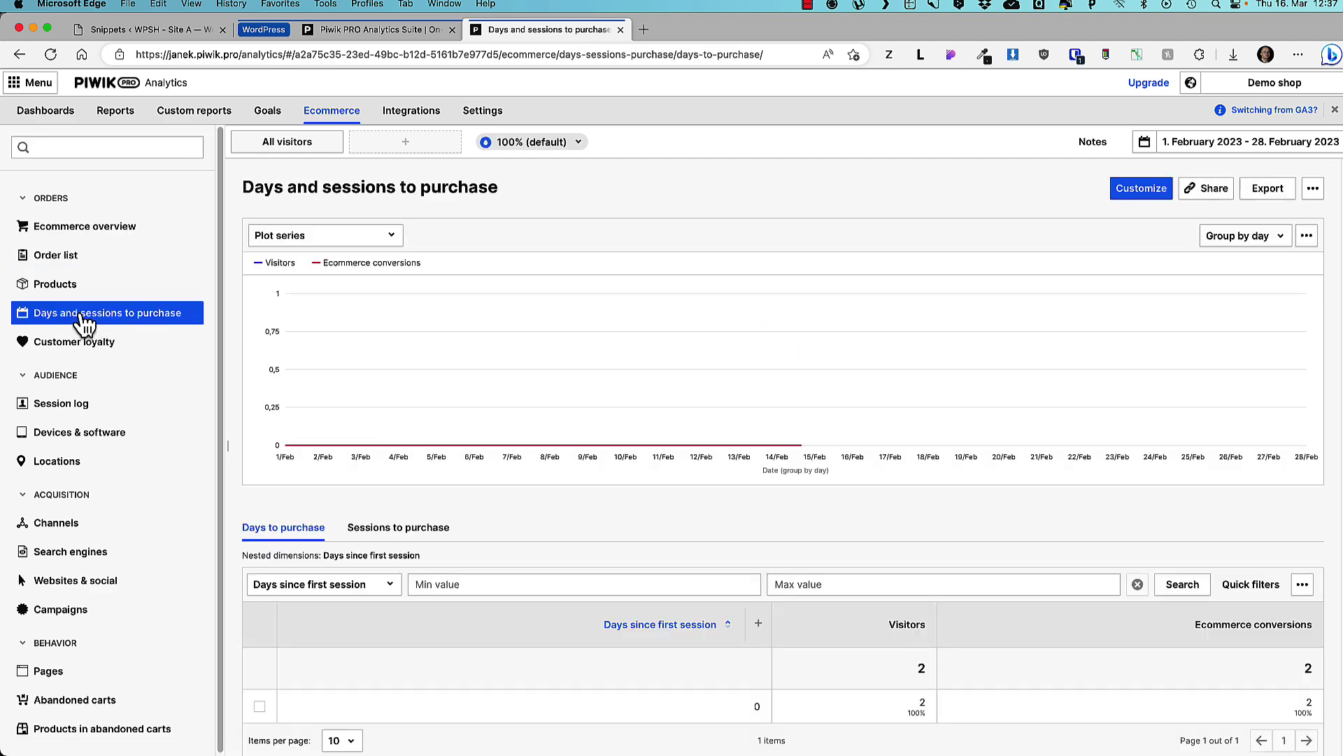
left_click(88, 350)
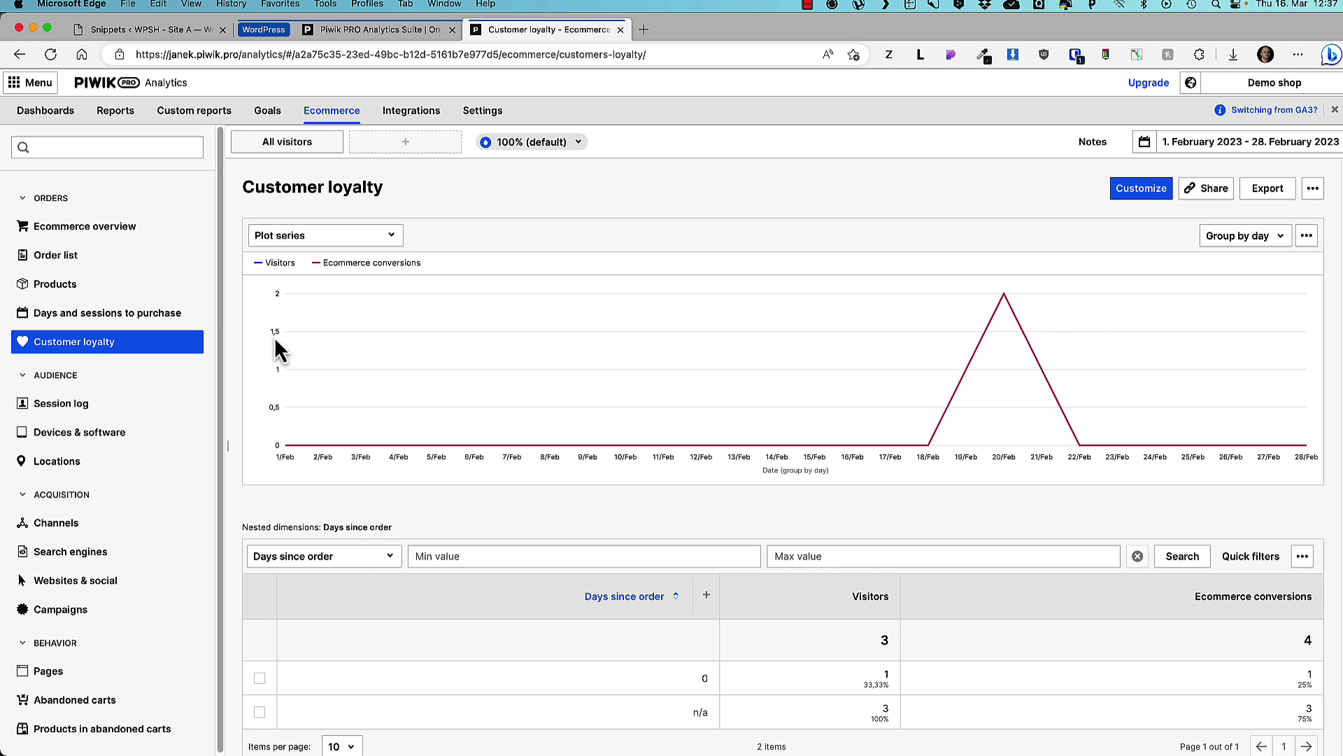
- Check the ecommerce Session log, Pages and Abandoned carts reports
left_click(83, 405)
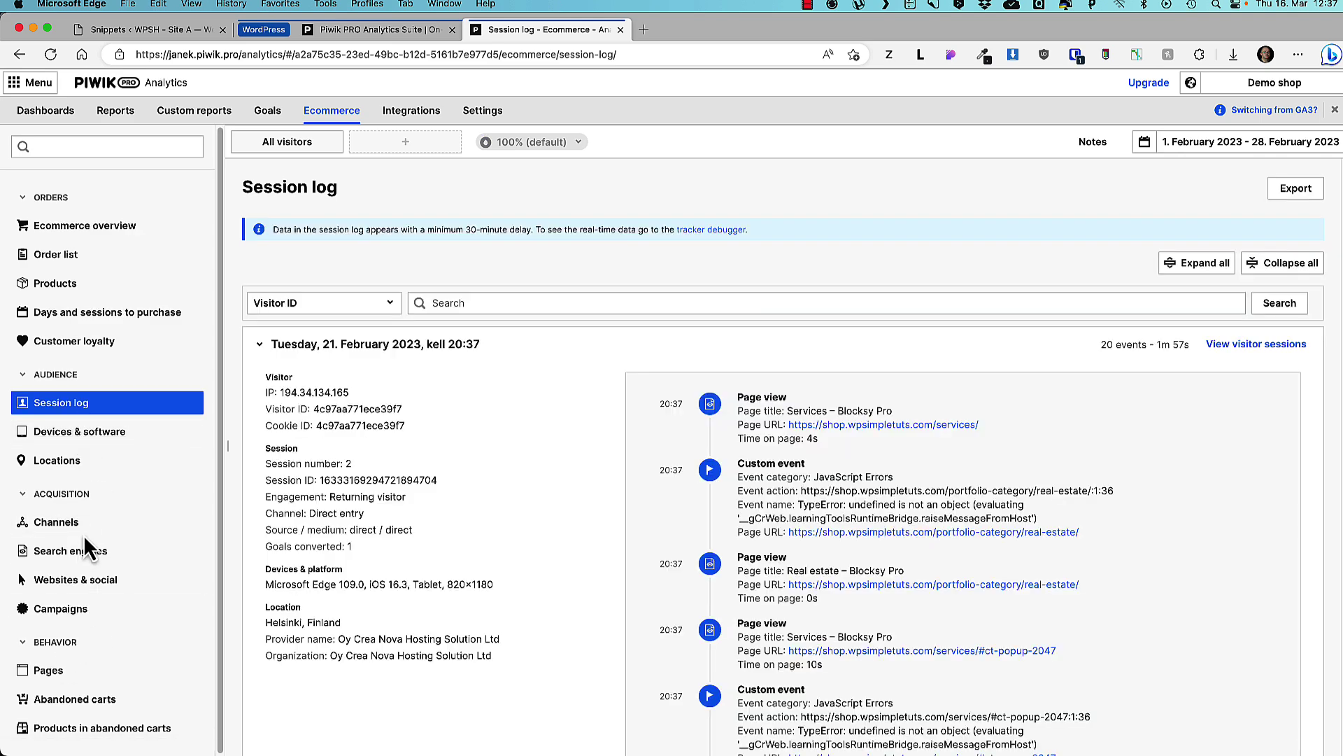
left_click(91, 669)
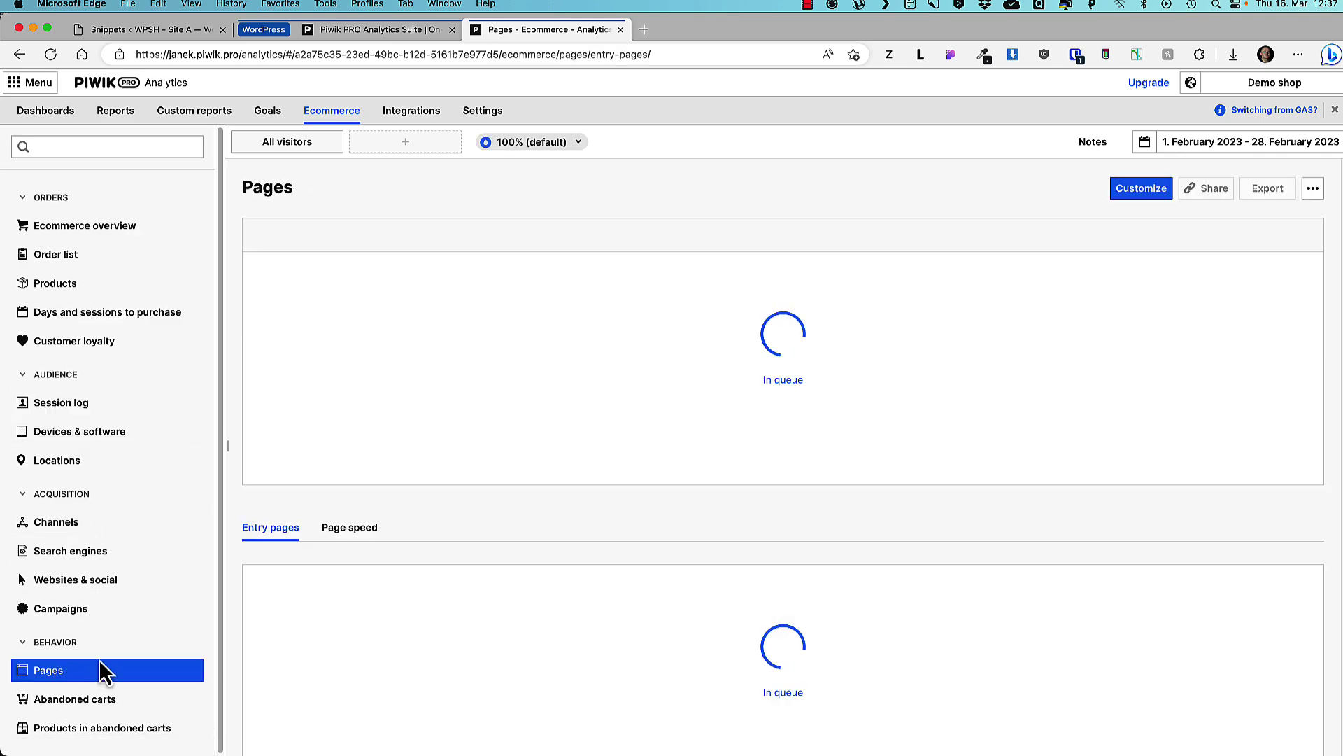
left_click(98, 701)
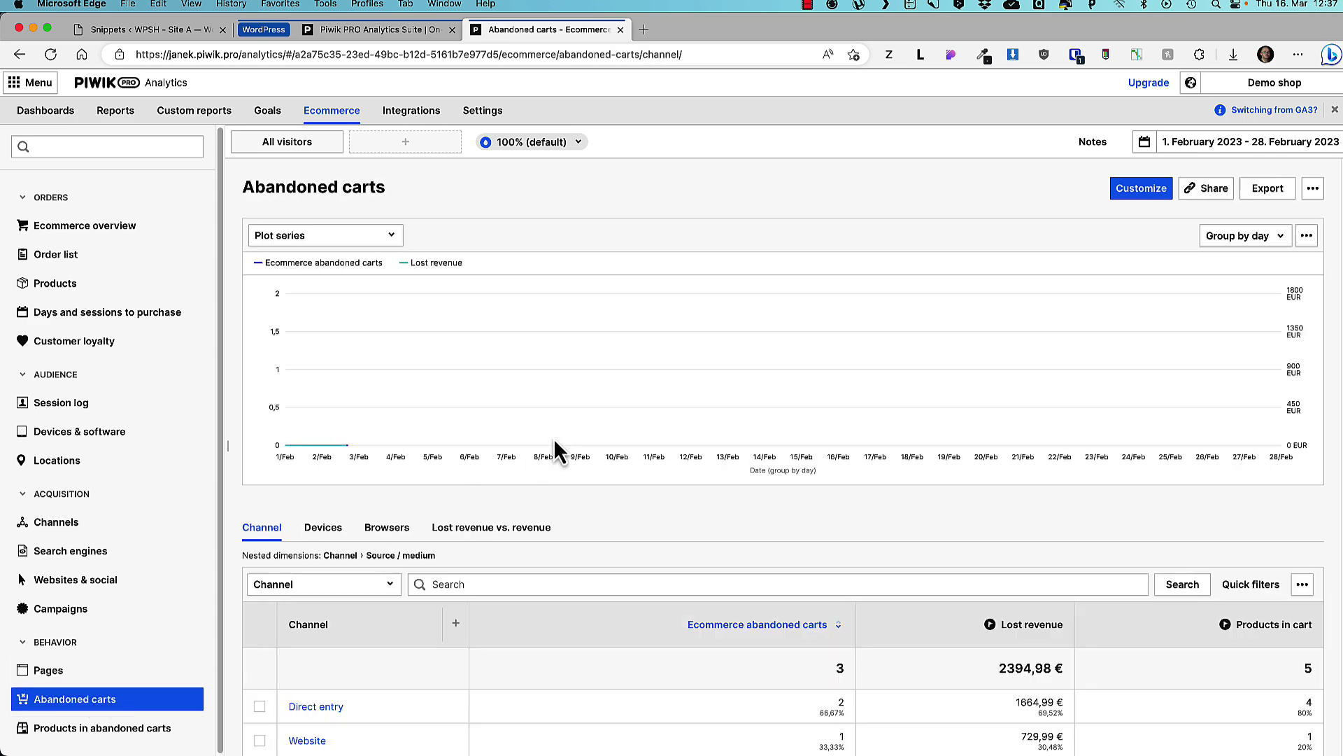
- Open the Products in abandoned carts report and examine its chart and the lost revenue by product name
left_click(161, 729)
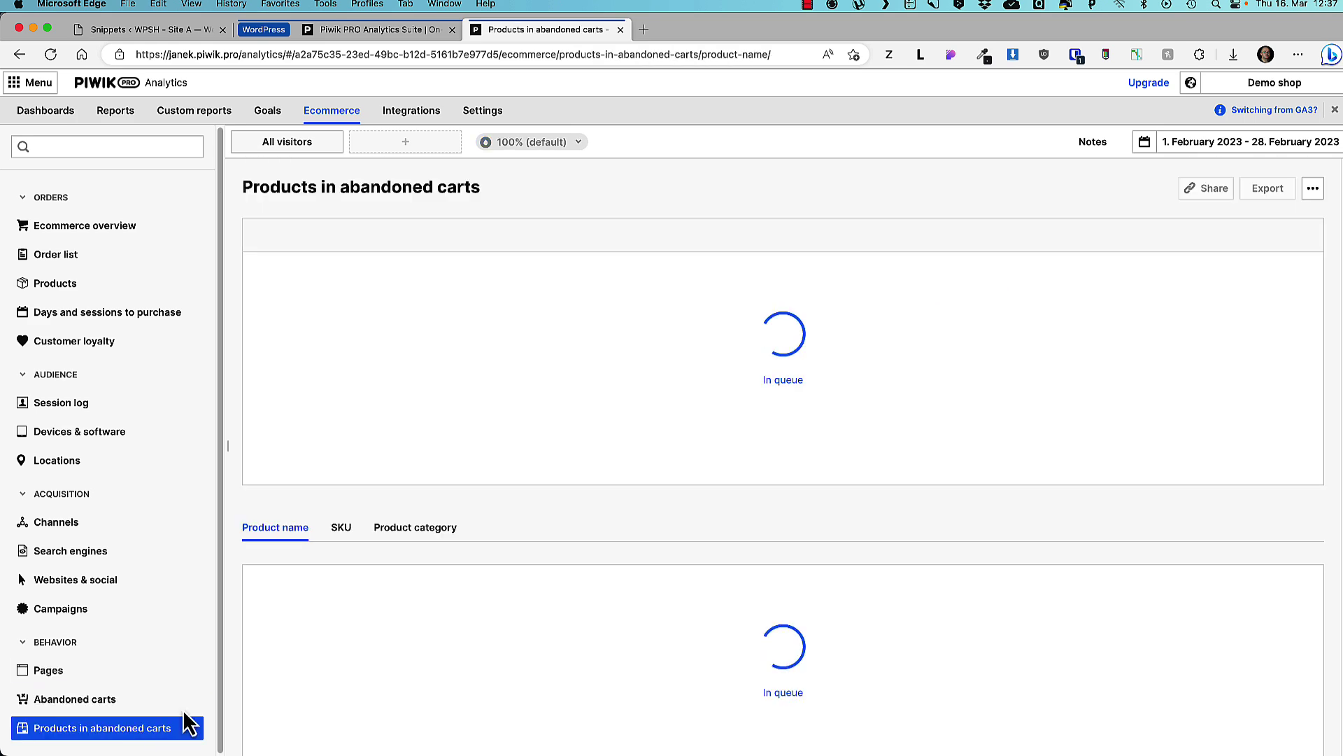
scroll(527, 466, "down", 5)
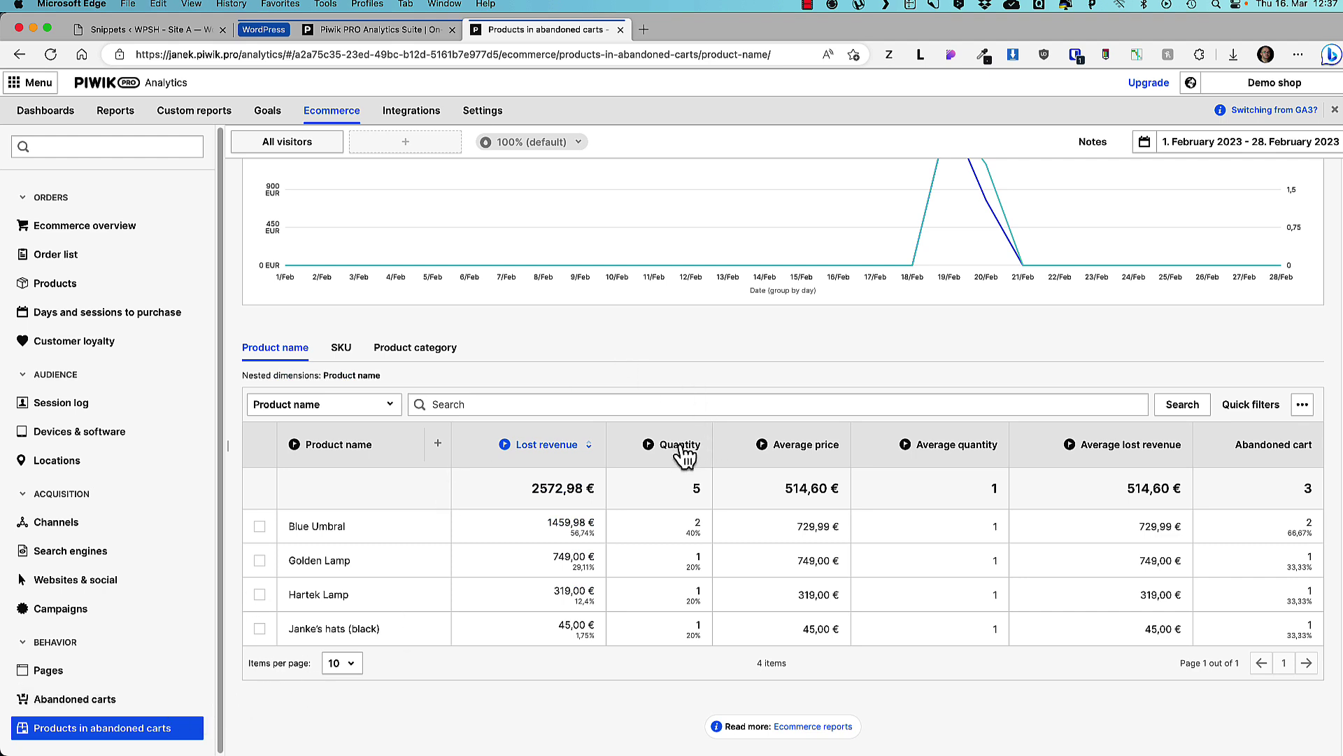
scroll(669, 222, "up", 3)
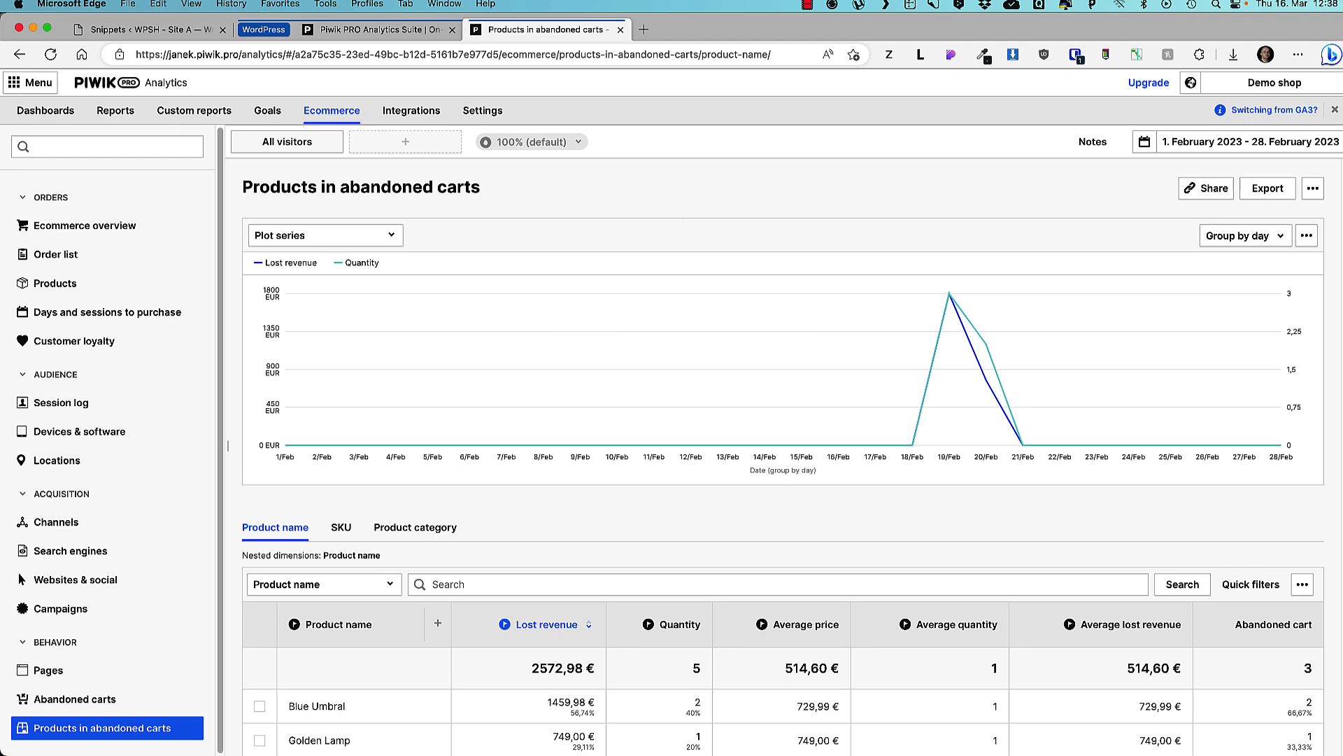
- Switch to Tag Manager for Demo shop and begin adding a tag
left_click(39, 83)
left_click(51, 137)
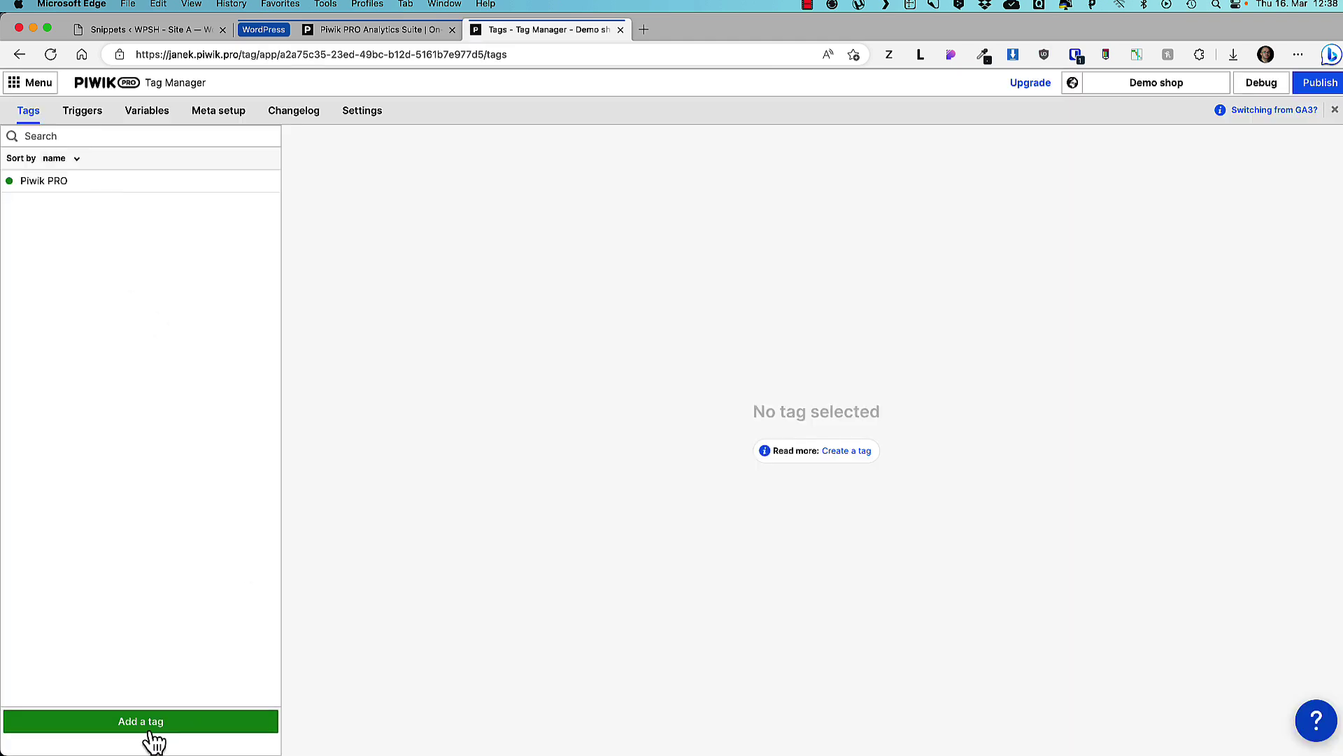
left_click(153, 727)
- Examine the available async tag templates, from Custom code to SALESmanago Tracking, and leave without adding a tag
scroll(616, 420, "down", 3)
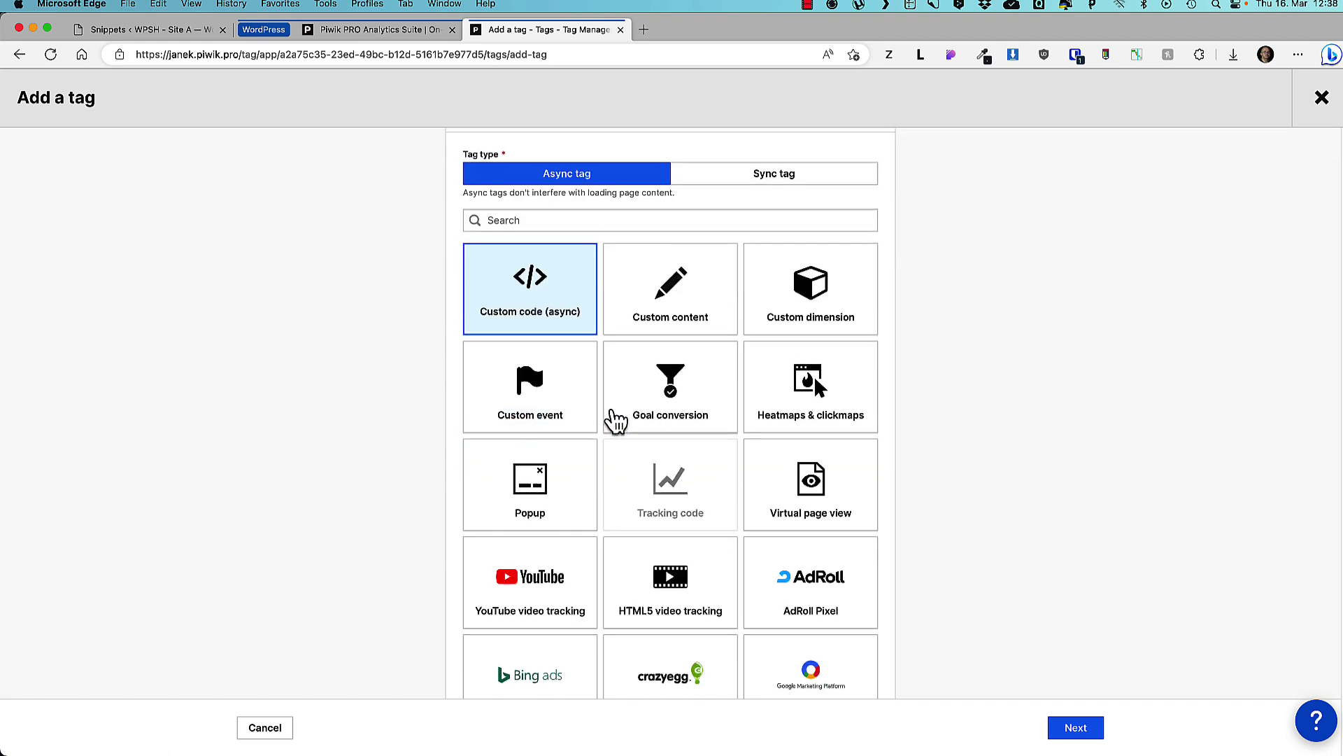
scroll(625, 420, "down", 1)
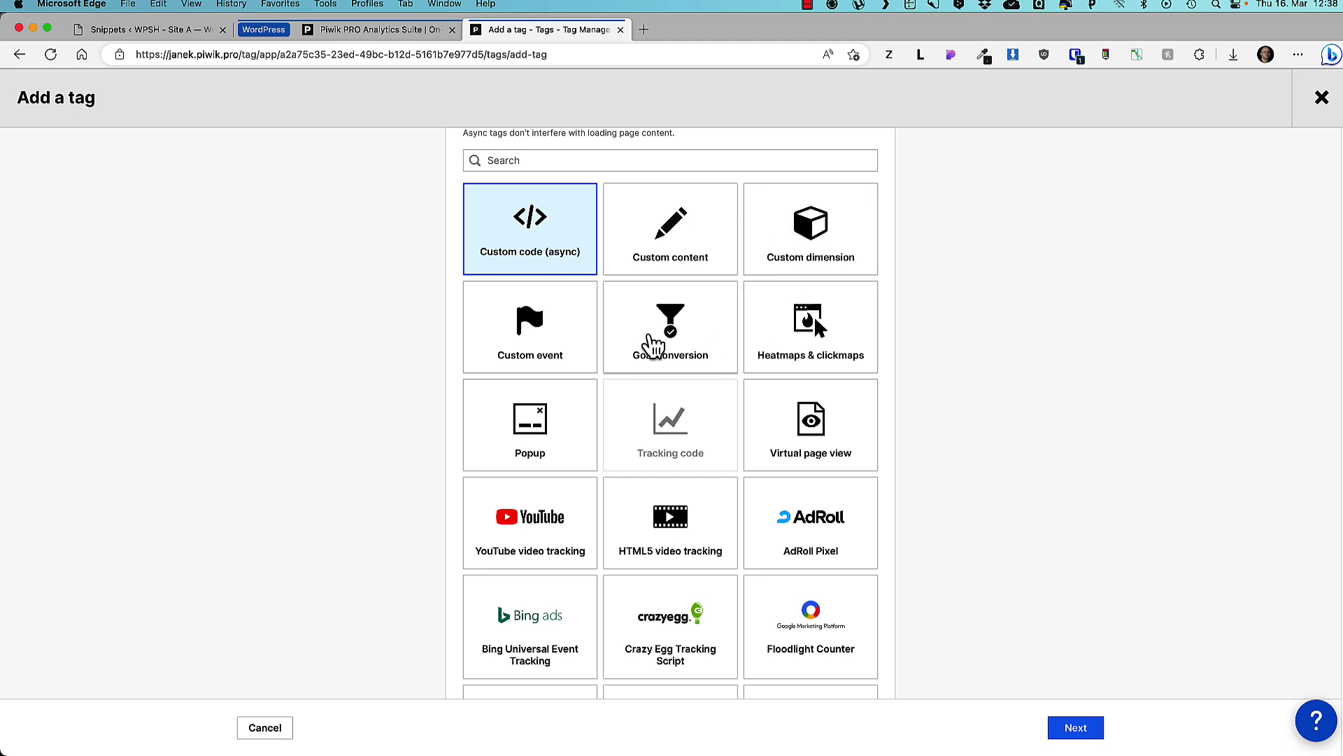
scroll(549, 339, "down", 1)
scroll(548, 338, "down", 2)
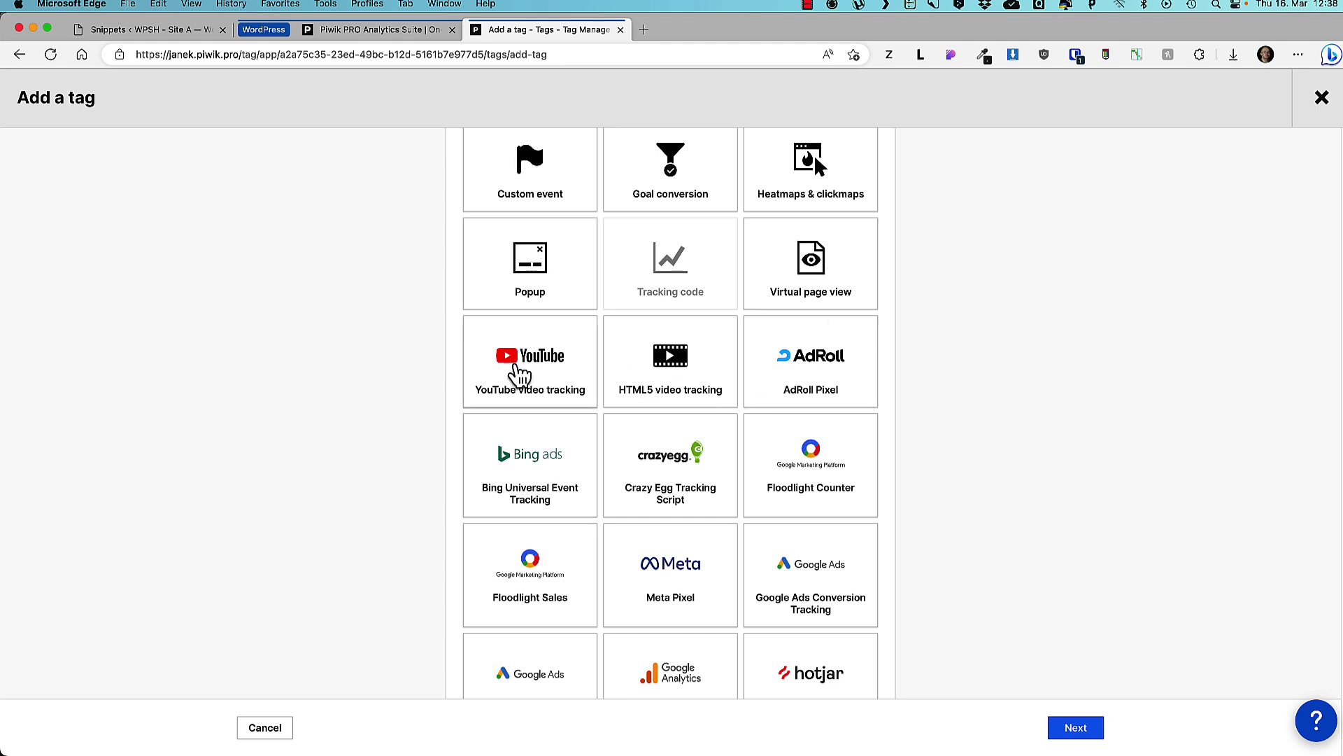
scroll(539, 378, "down", 3)
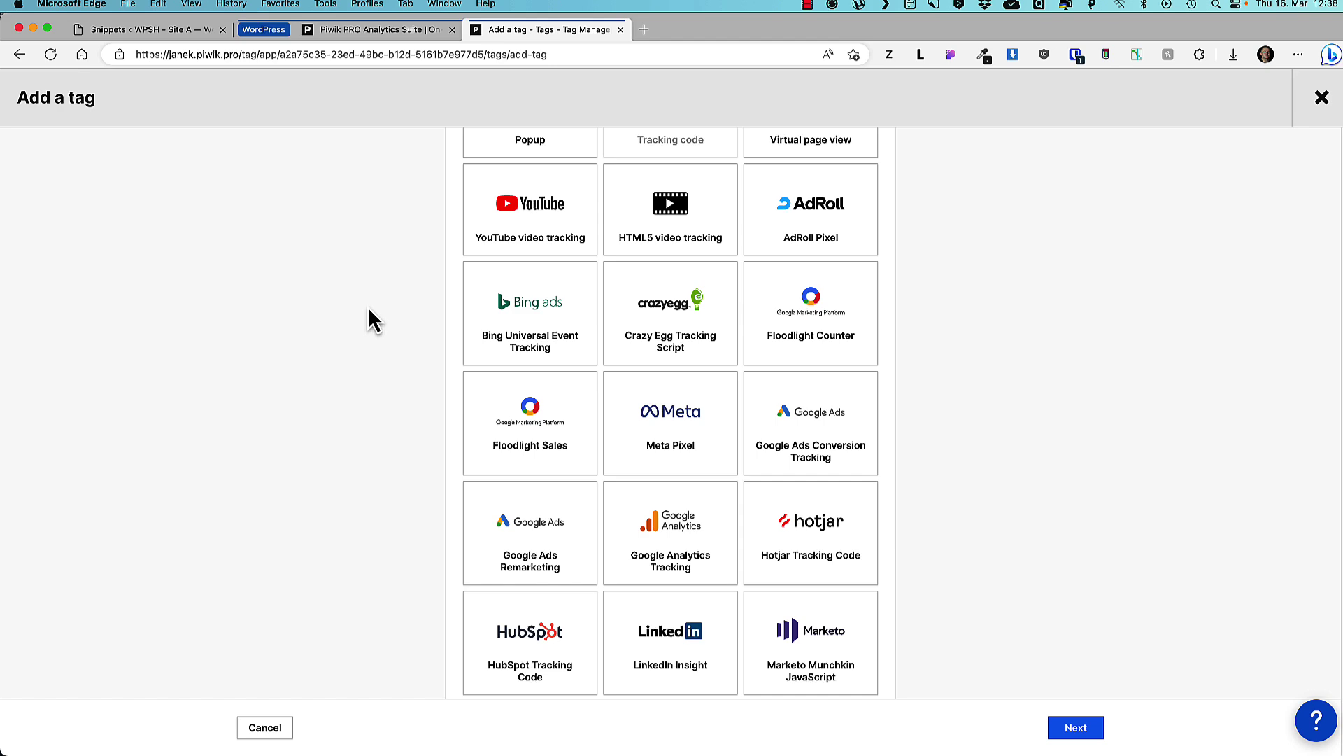
scroll(369, 310, "down", 1)
scroll(370, 321, "down", 2)
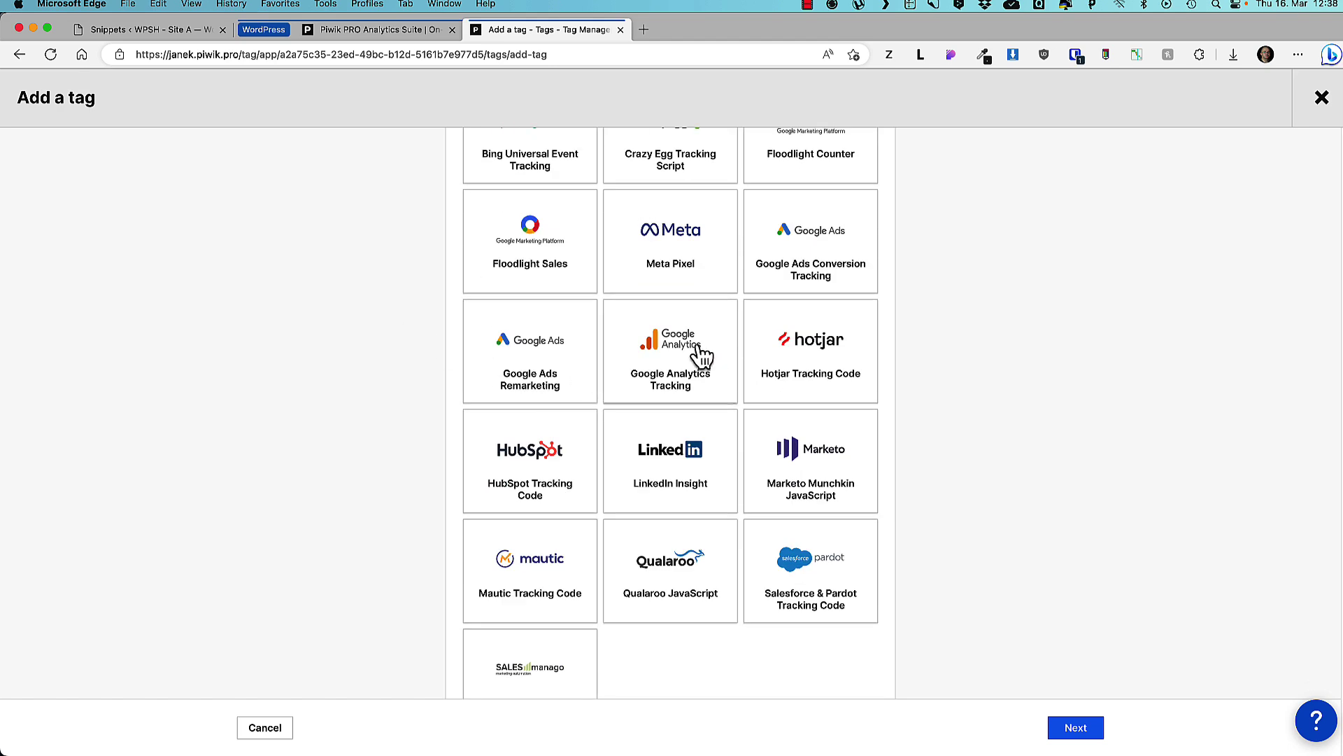
scroll(553, 486, "down", 2)
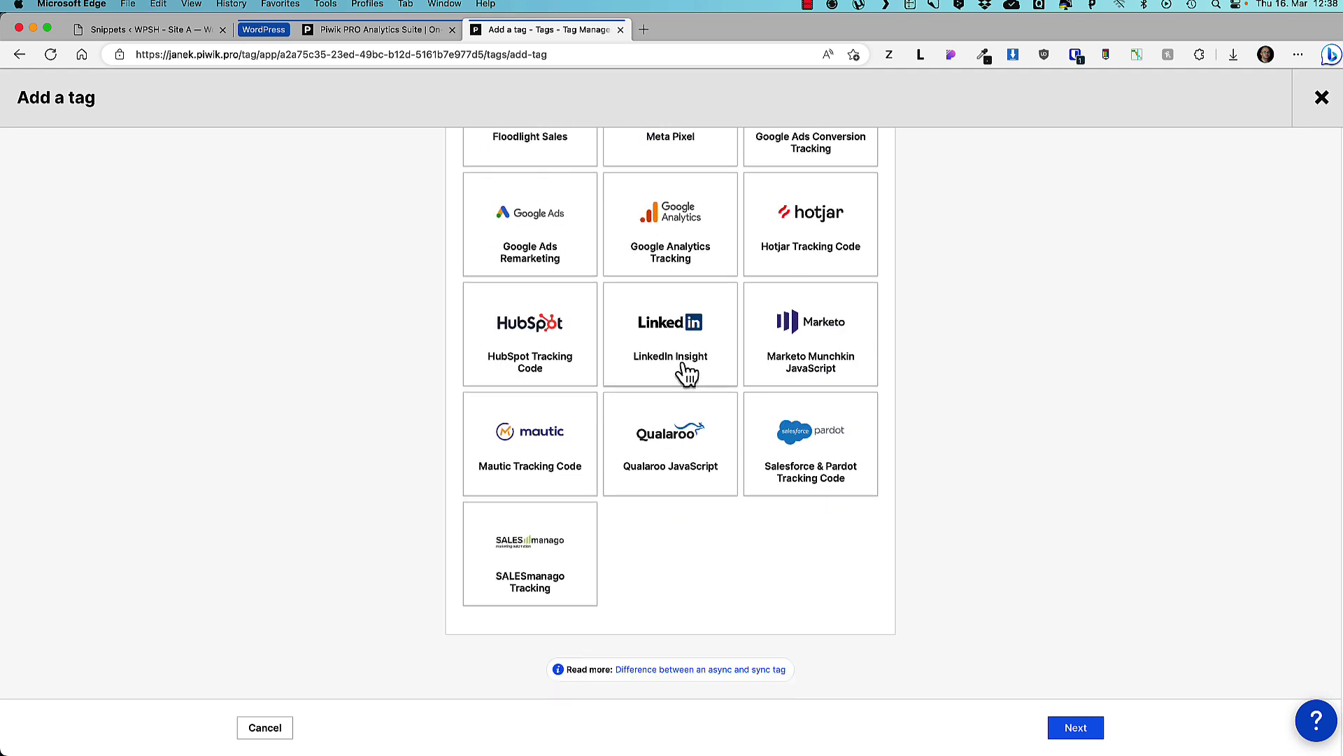
scroll(504, 448, "up", 6)
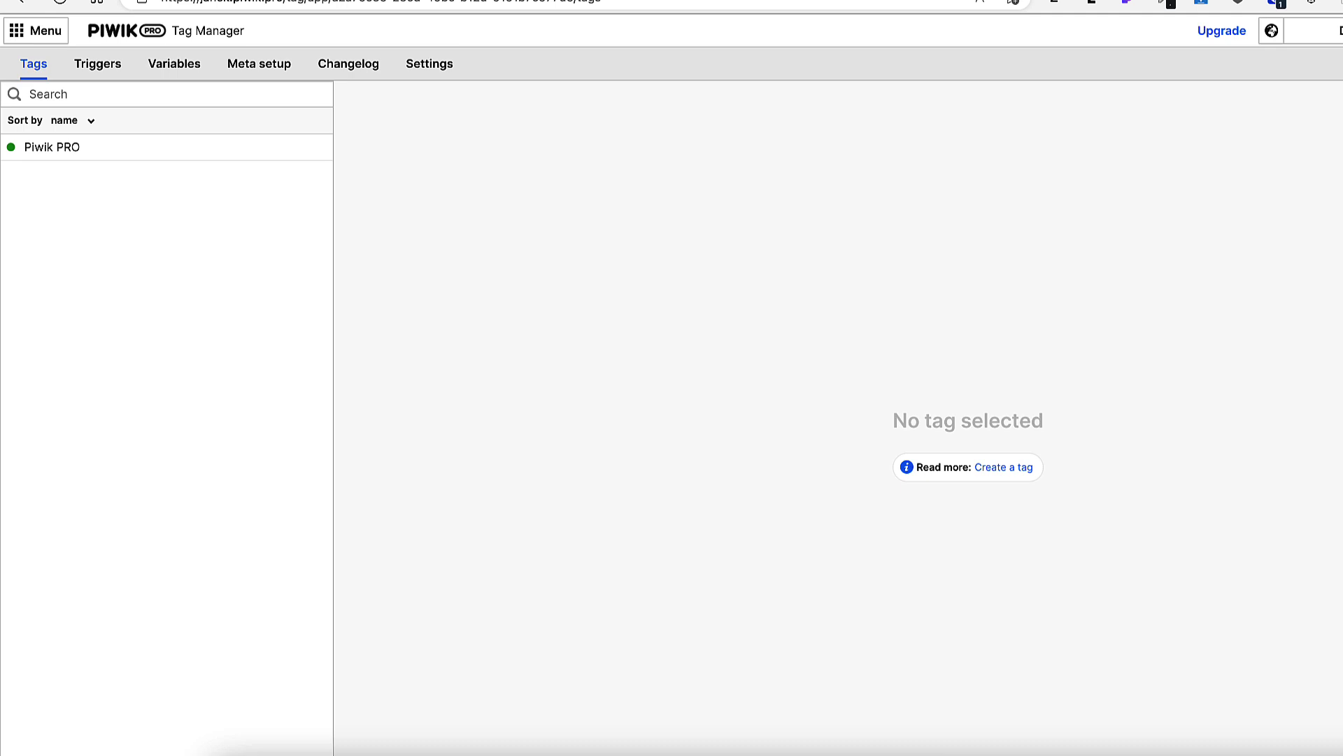
- Review Tag Manager's Triggers, Variables, Meta setup, Changelog and Settings sections
left_click(105, 79)
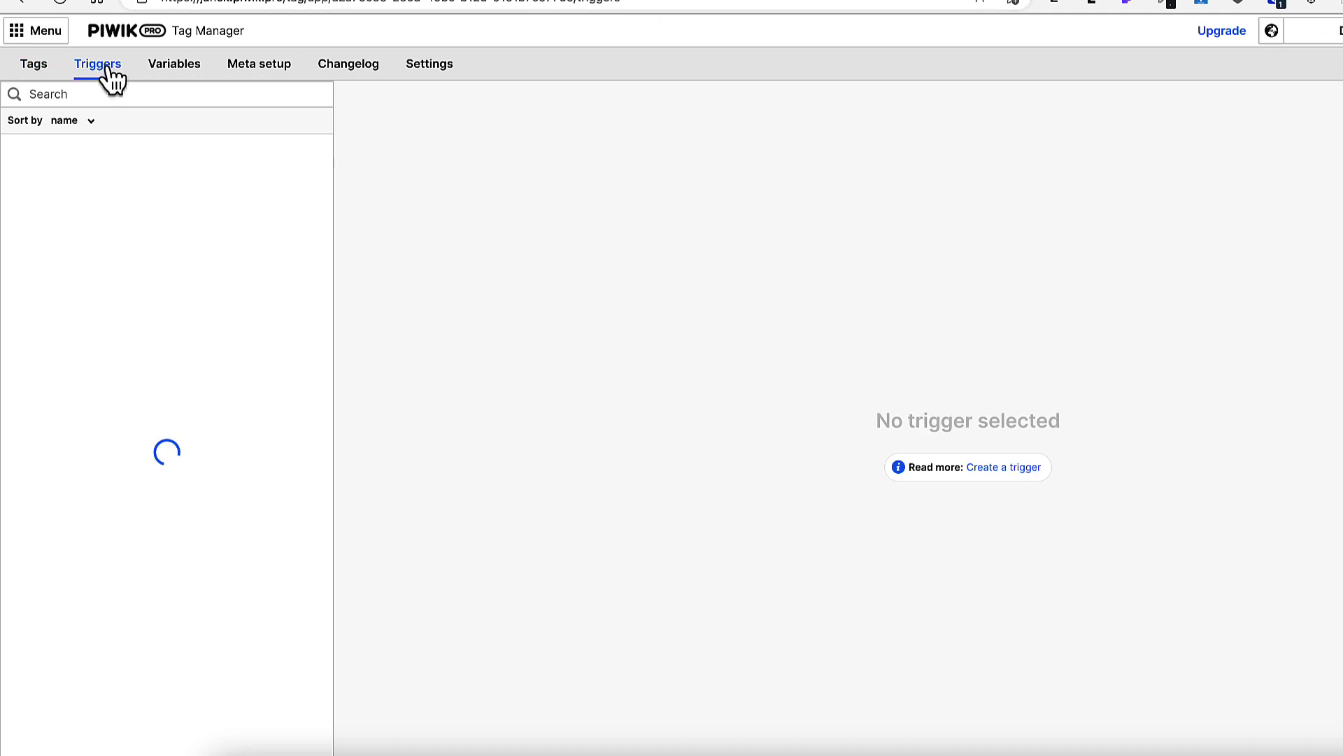
left_click(165, 76)
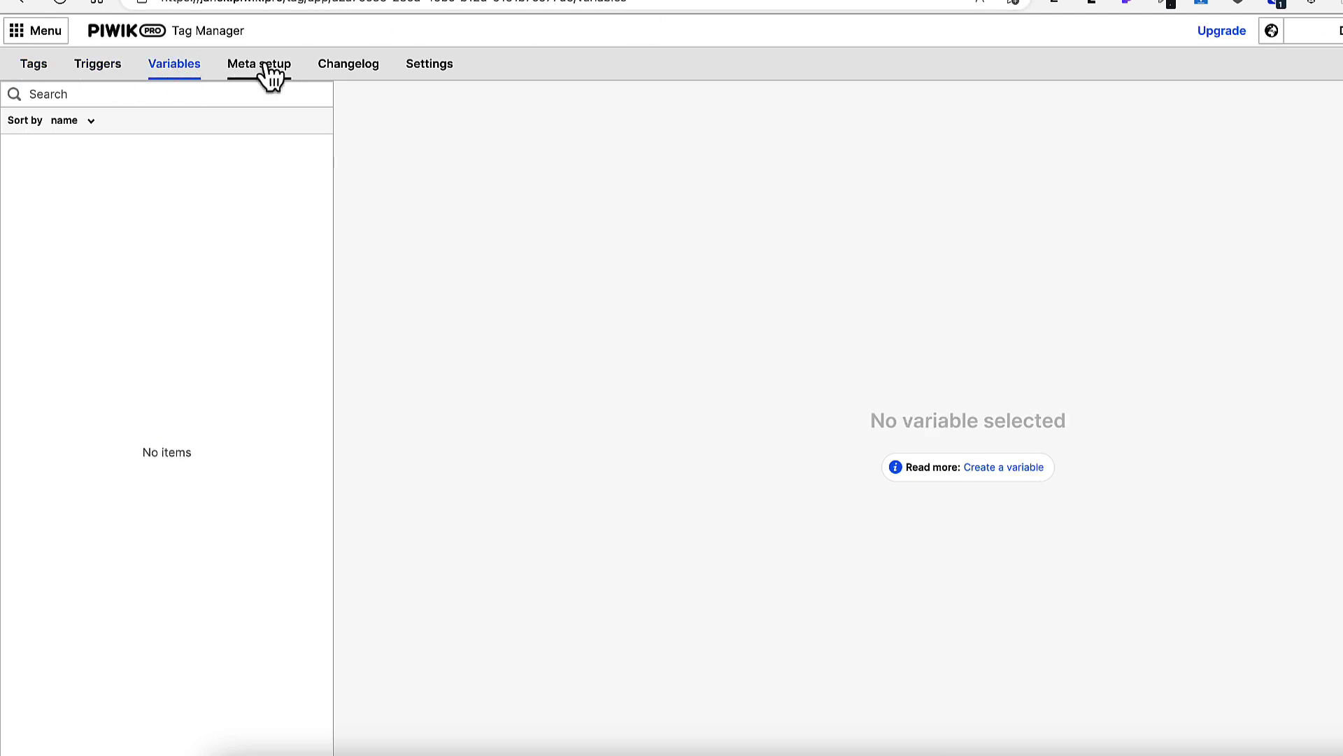
left_click(264, 77)
left_click(360, 76)
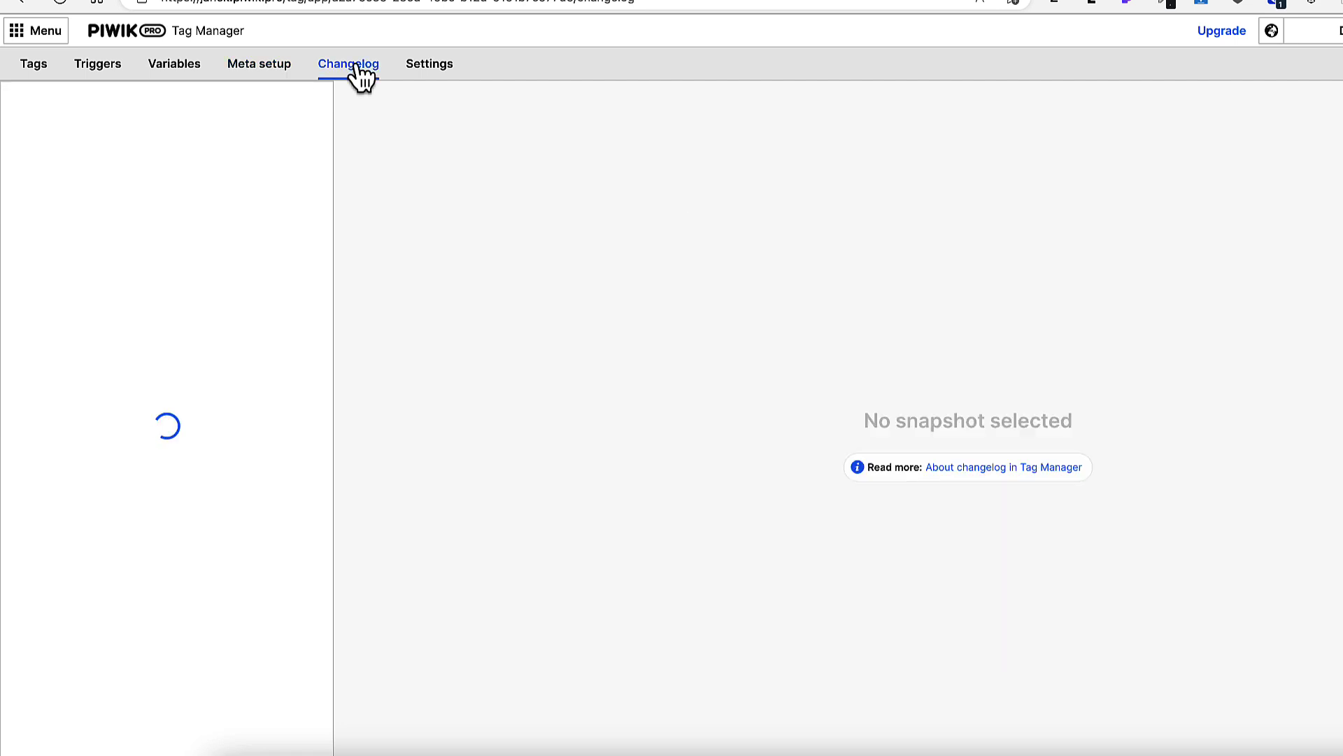
left_click(437, 72)
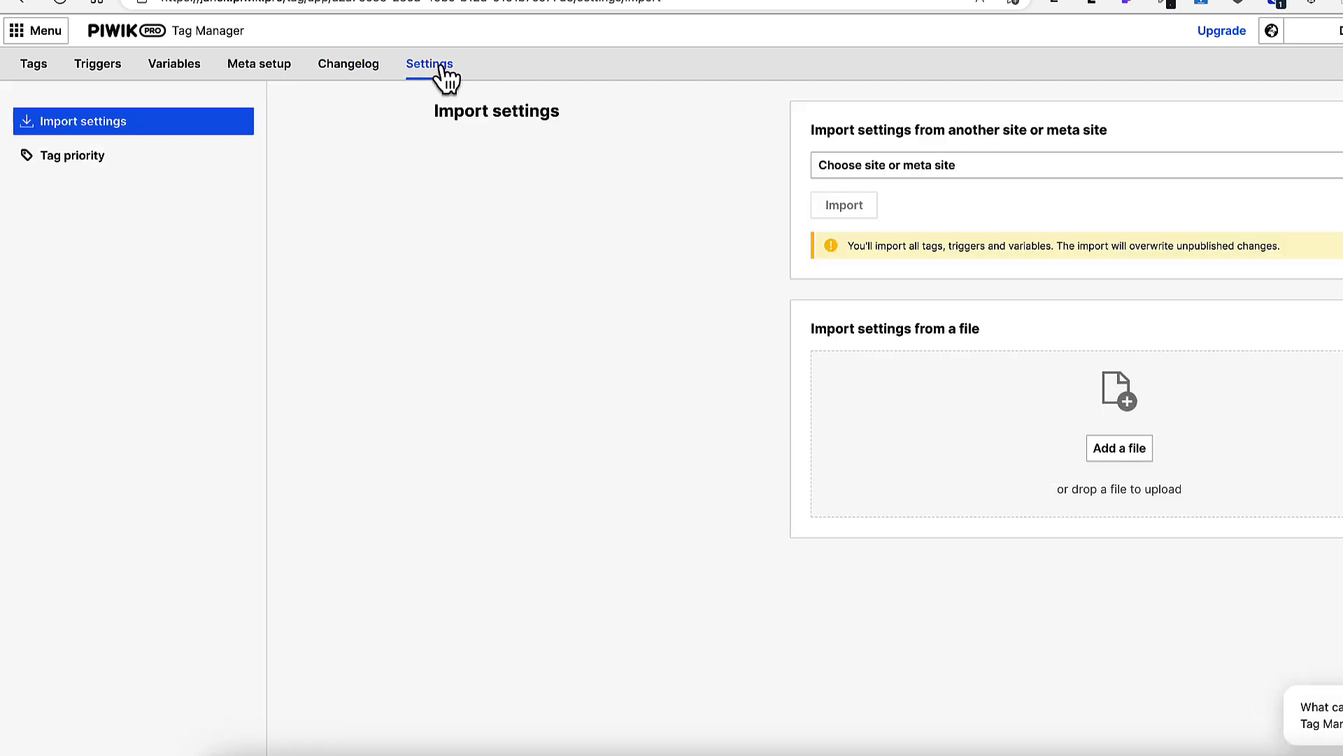
- Return to Analytics and examine the Marketing performance overview dashboard, including its visitor locations and conversion sources
left_click(46, 32)
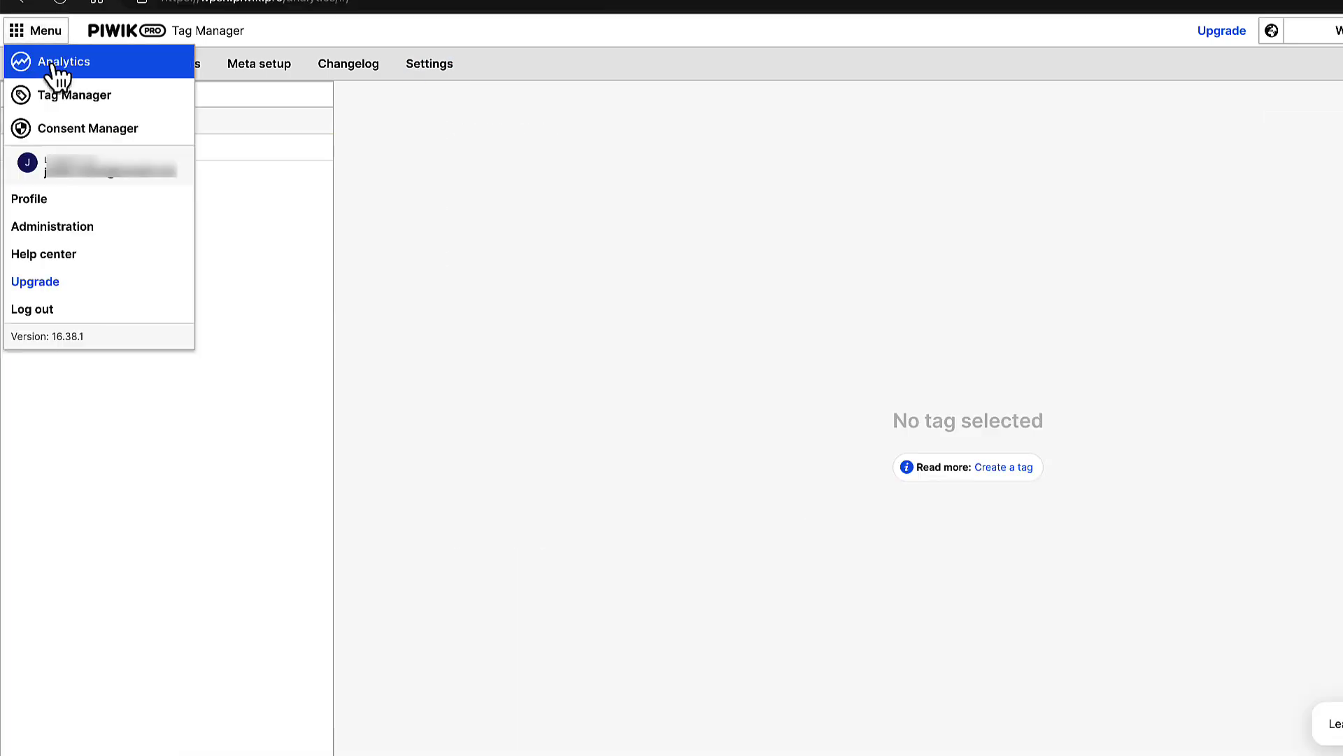
left_click(59, 70)
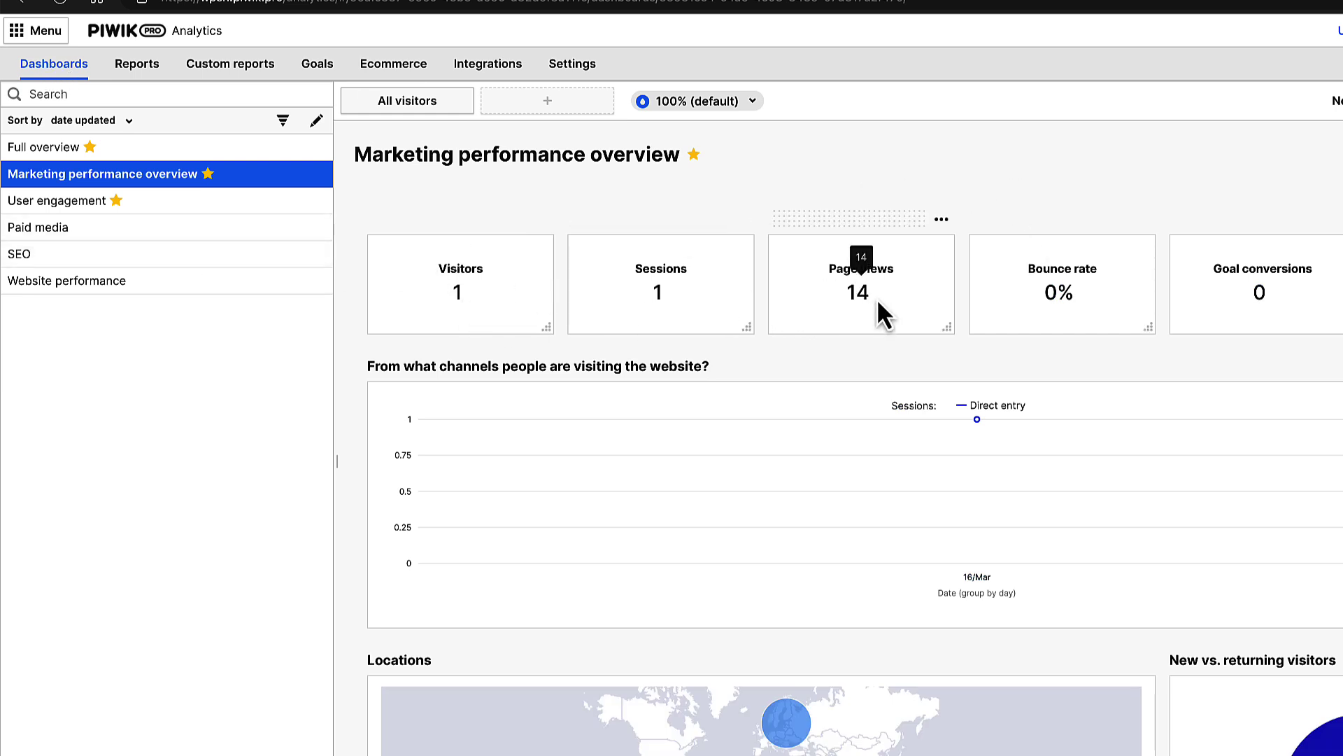
scroll(796, 489, "down", 4)
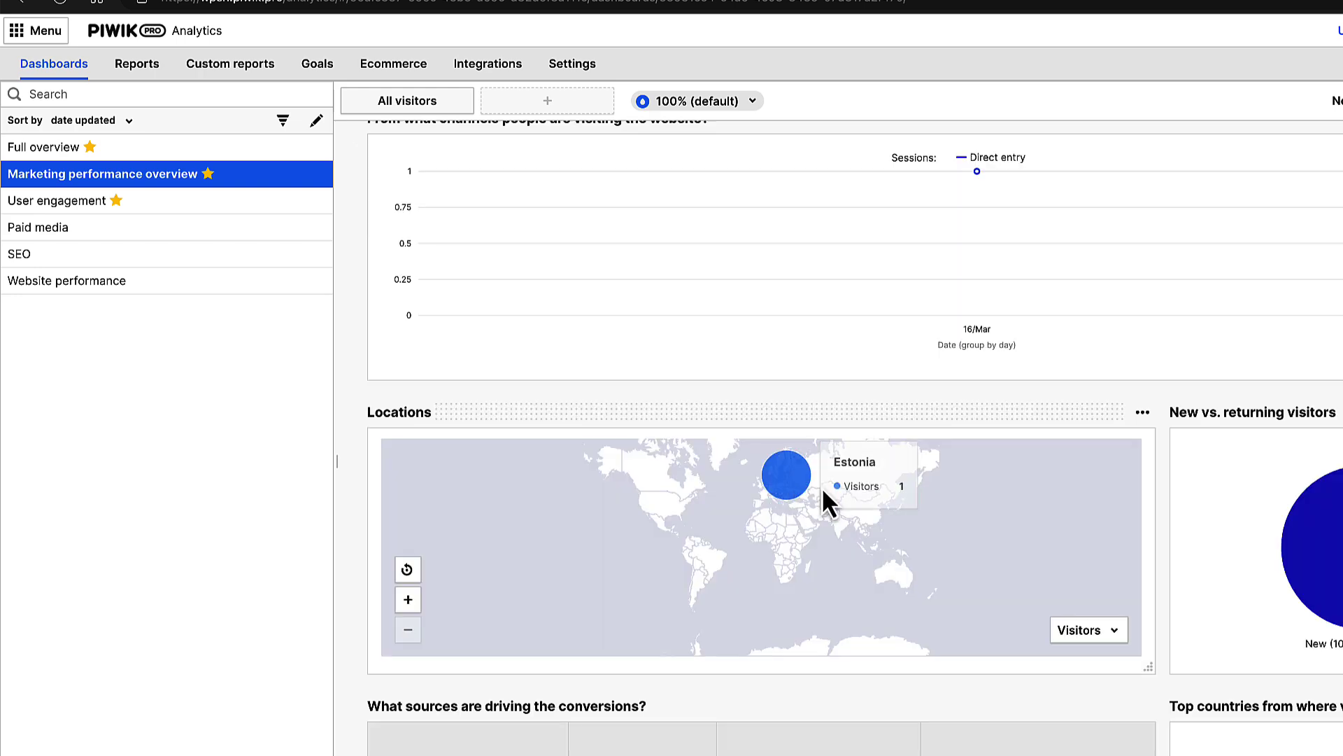
scroll(950, 487, "down", 8)
scroll(902, 459, "up", 4)
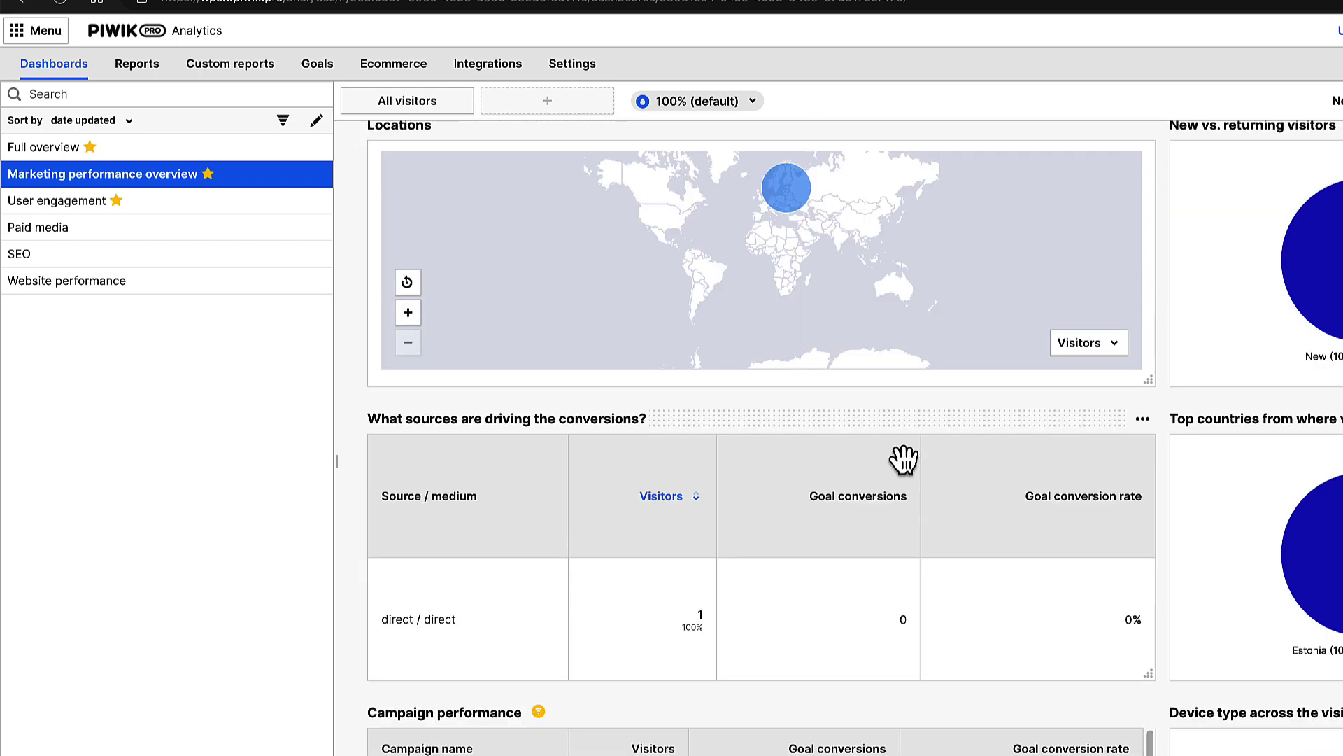
left_click(80, 174)
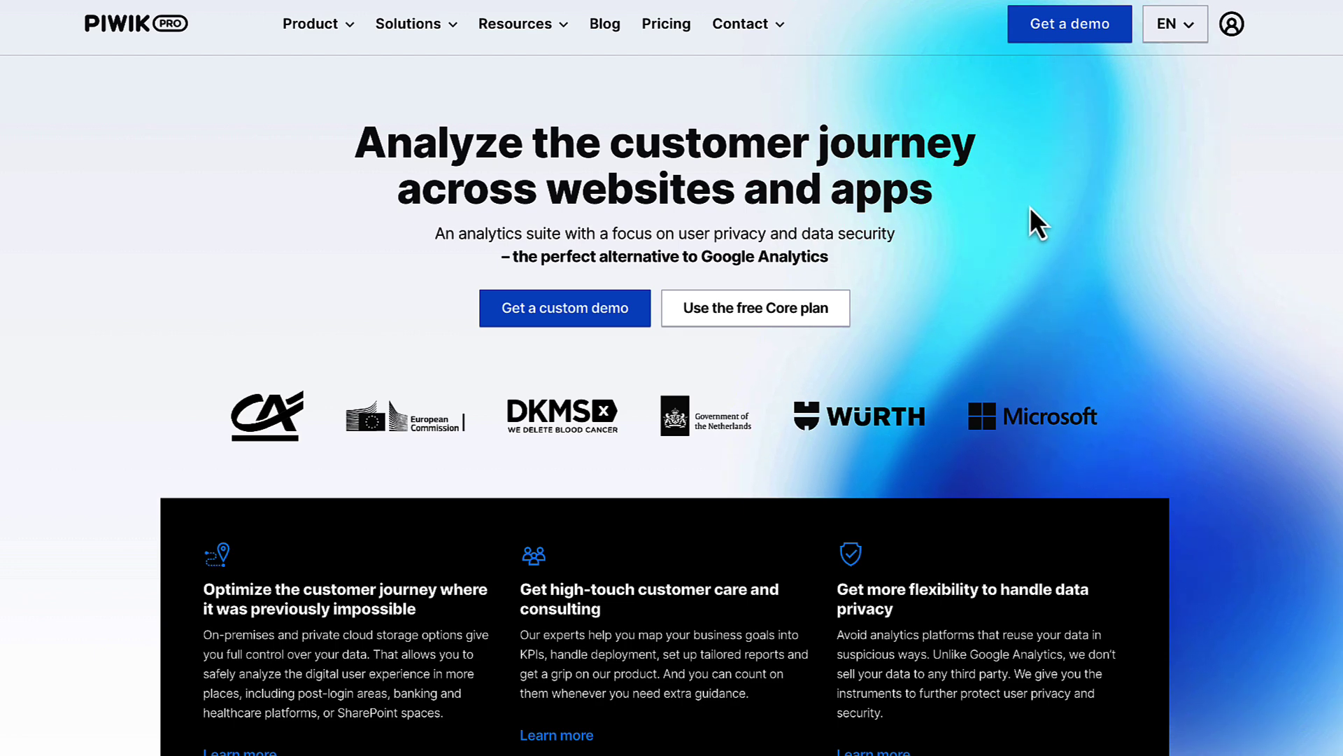
- Open the Help center from the Piwik PRO website's resources and look through its analytics guides
mouse_move(514, 42)
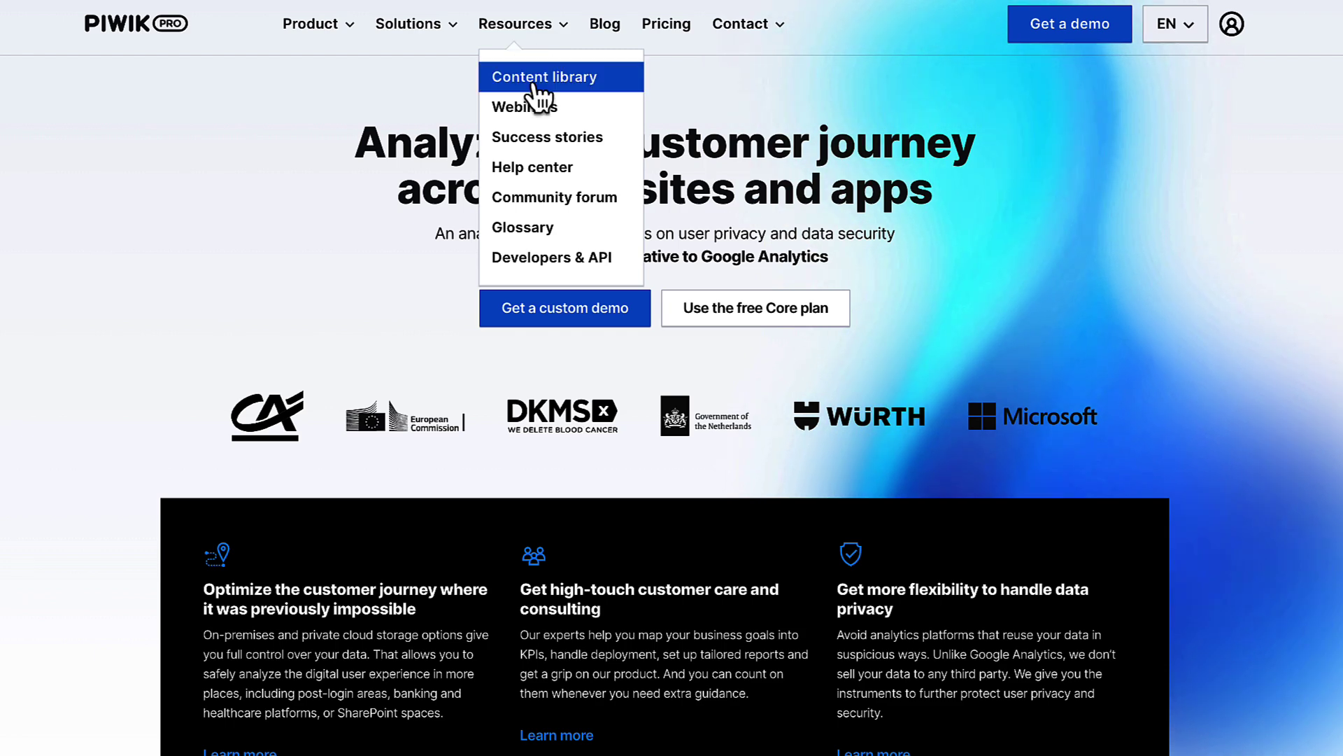
left_click(529, 172)
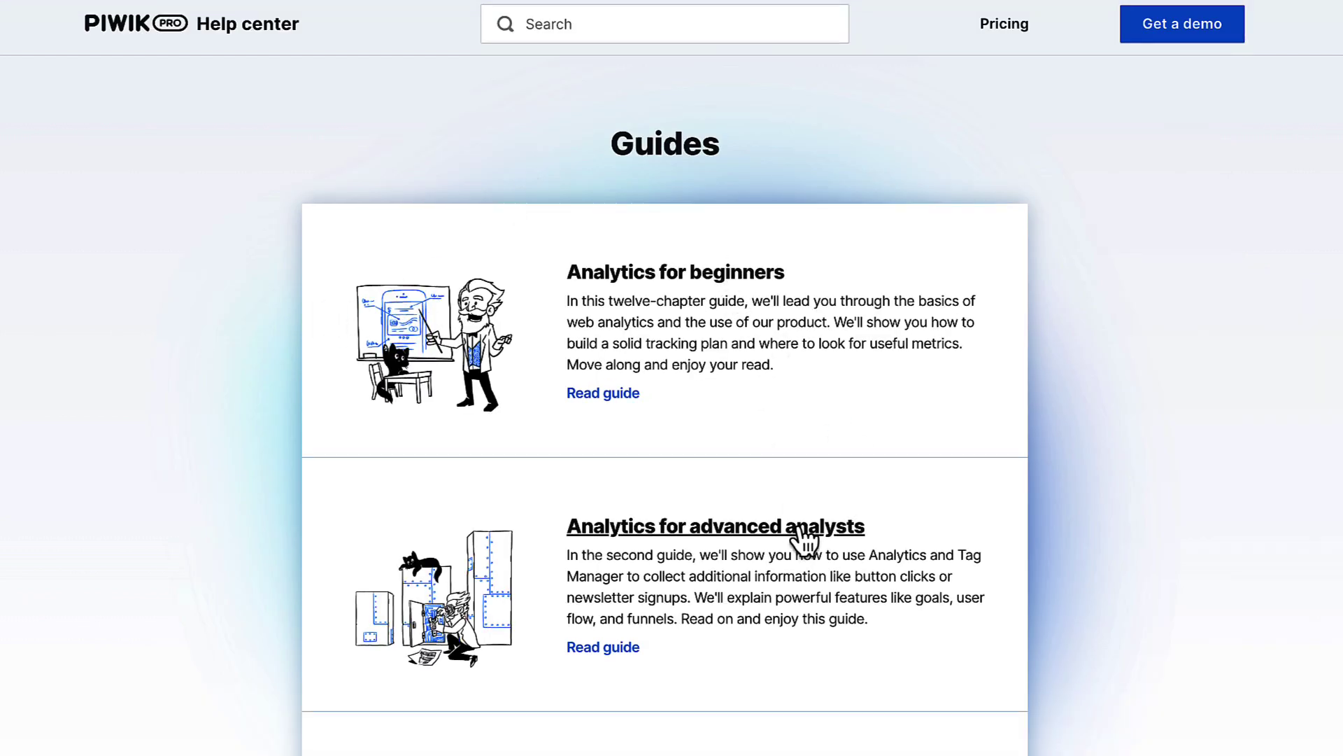
scroll(797, 532, "down", 3)
scroll(802, 487, "up", 3)
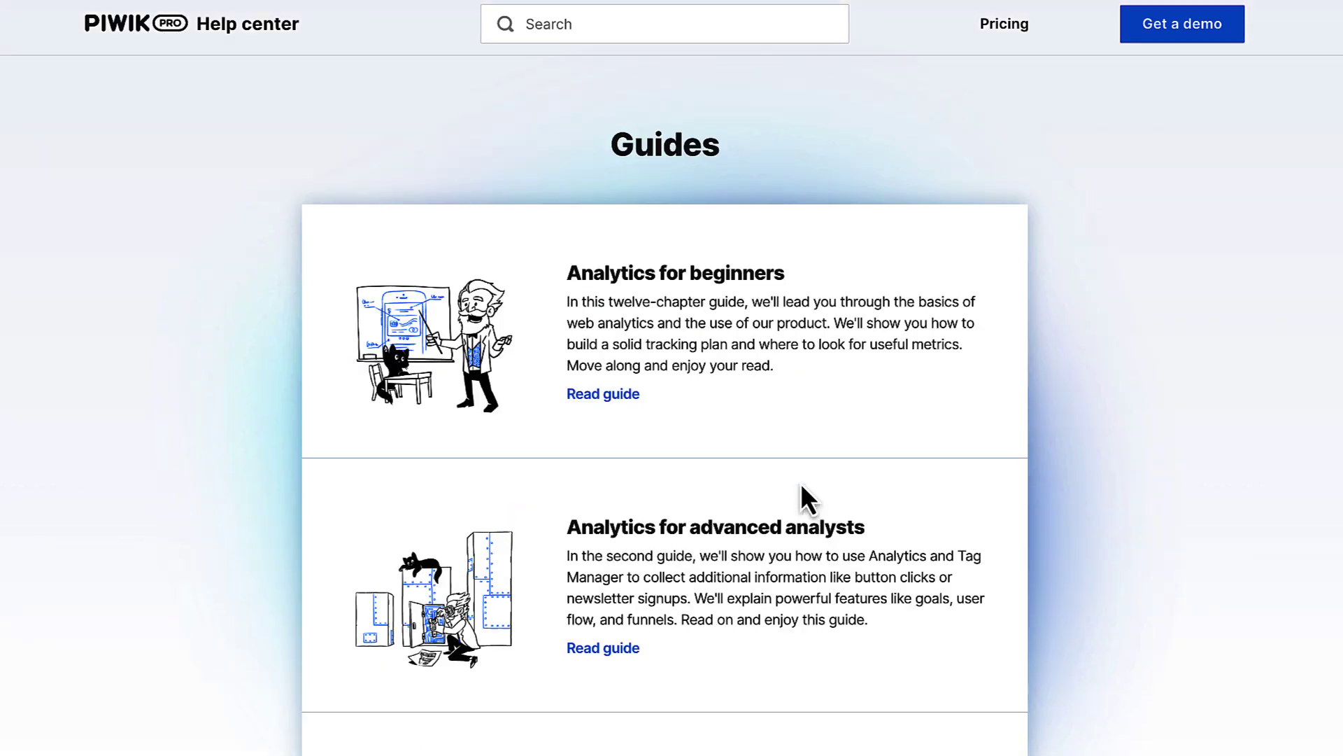
- Go back to the Piwik PRO website, open its Community forum and accept the consent notice
key("alt+Left")
left_click(541, 208)
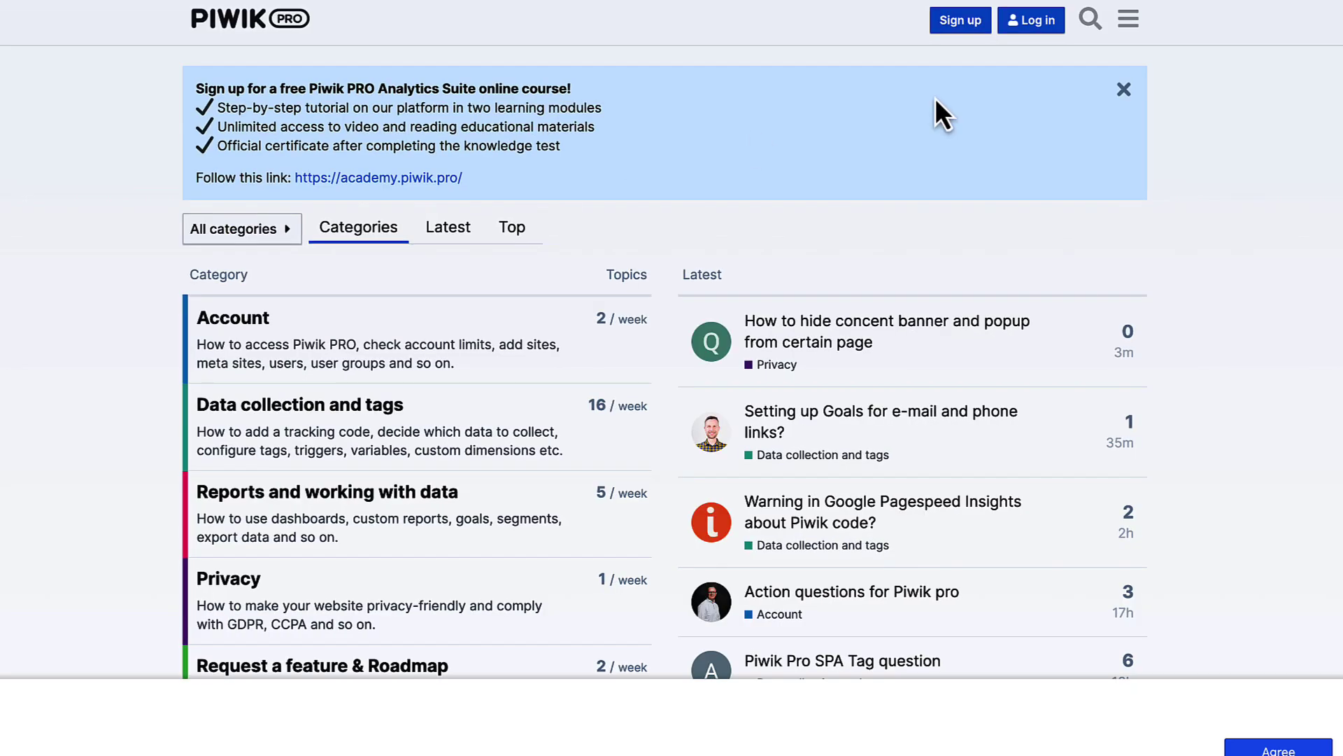
left_click(1278, 747)
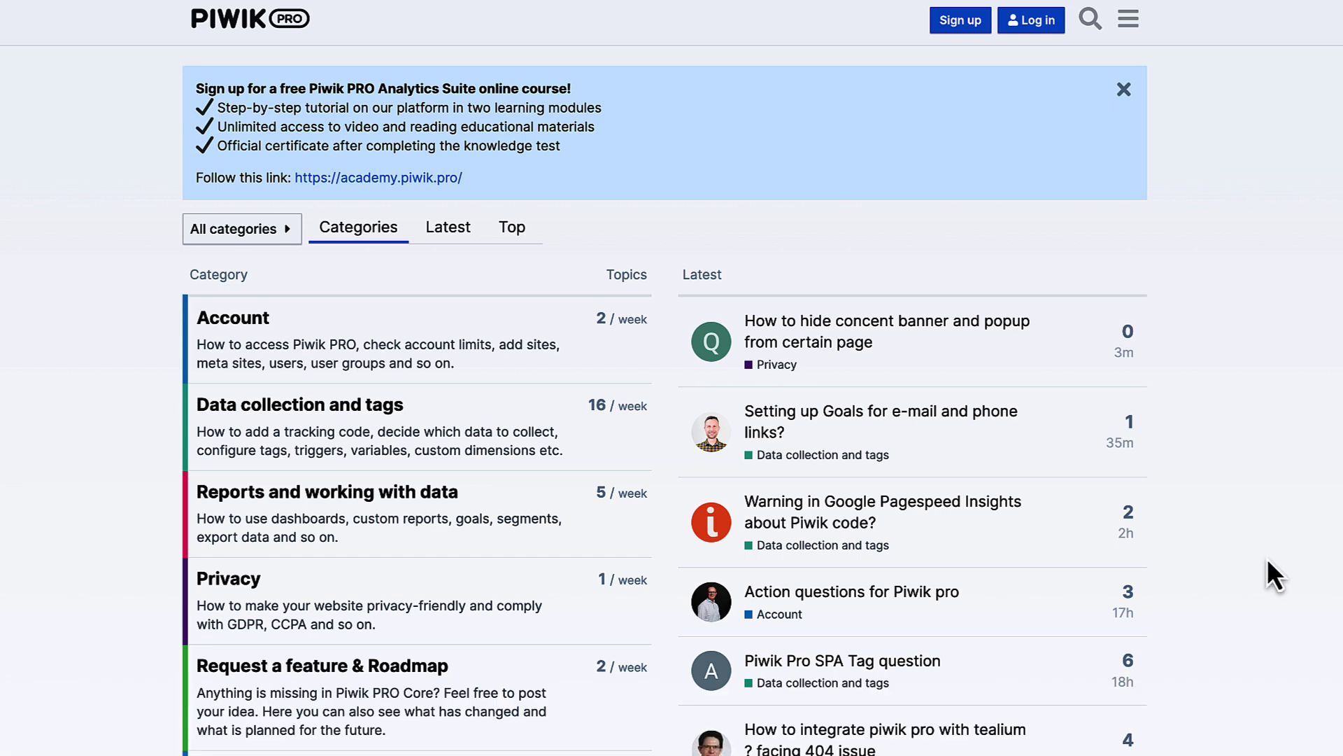